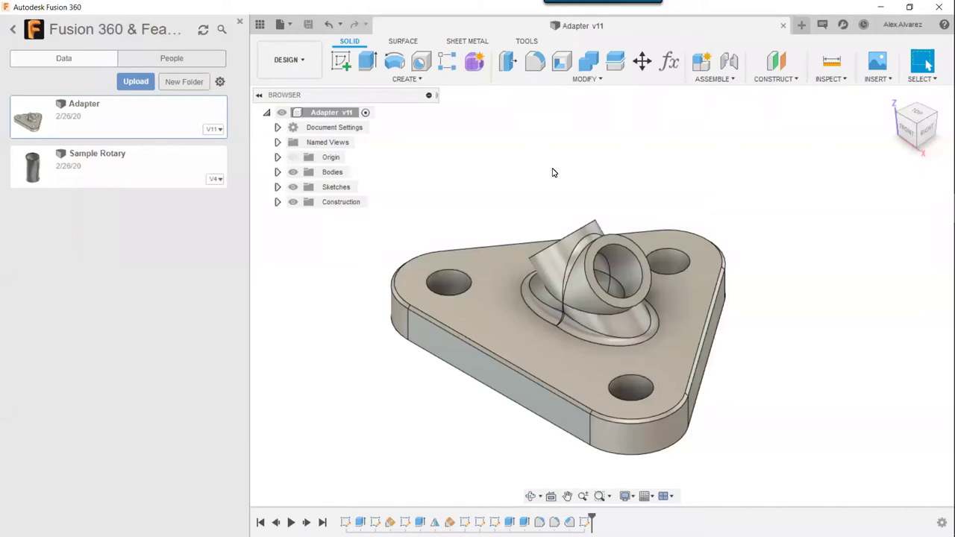
Step: Switch from the Design workspace to the Manufacture workspace
left_click(306, 72)
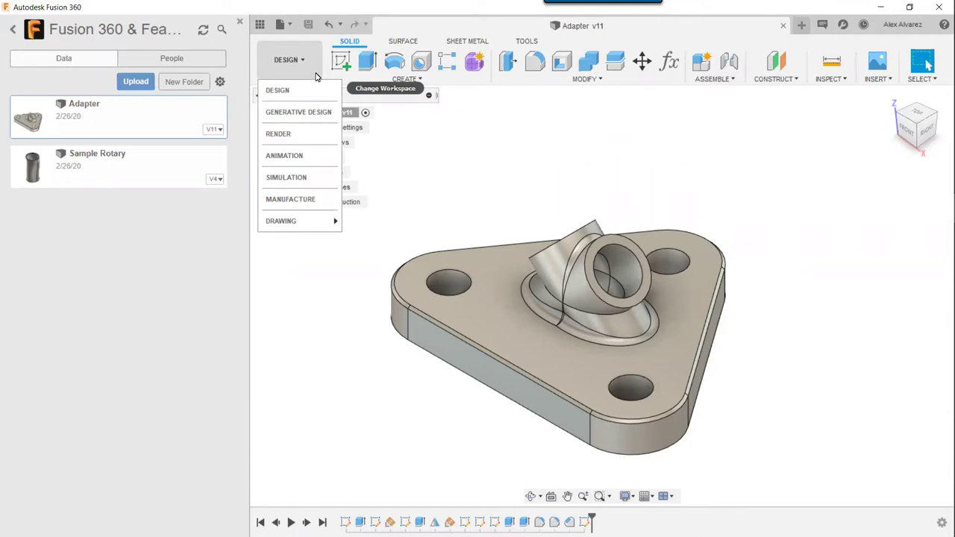
mouse_move(304, 224)
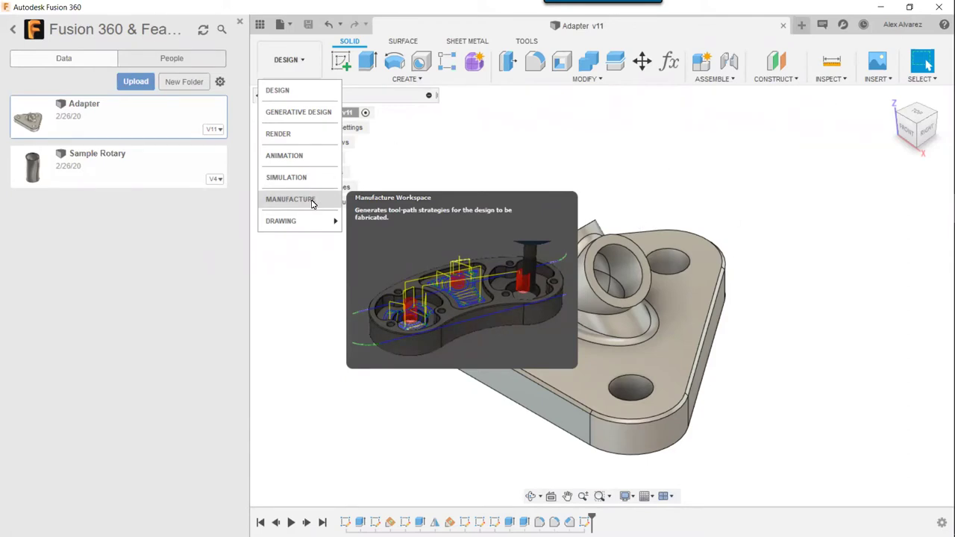
left_click(313, 204)
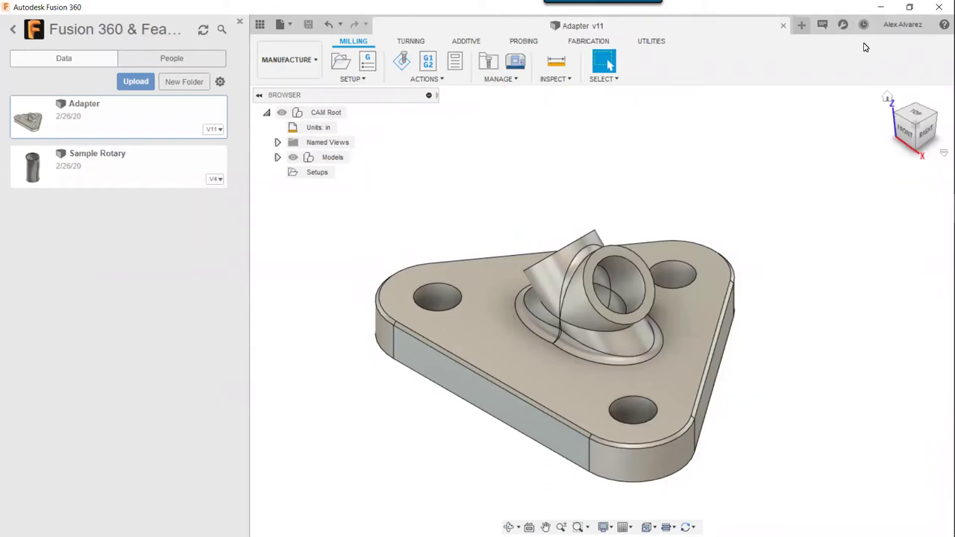
Step: Examine the Preview Features in the preferences, especially the optional Manufacture functionality, and close the preferences without changes
left_click(887, 25)
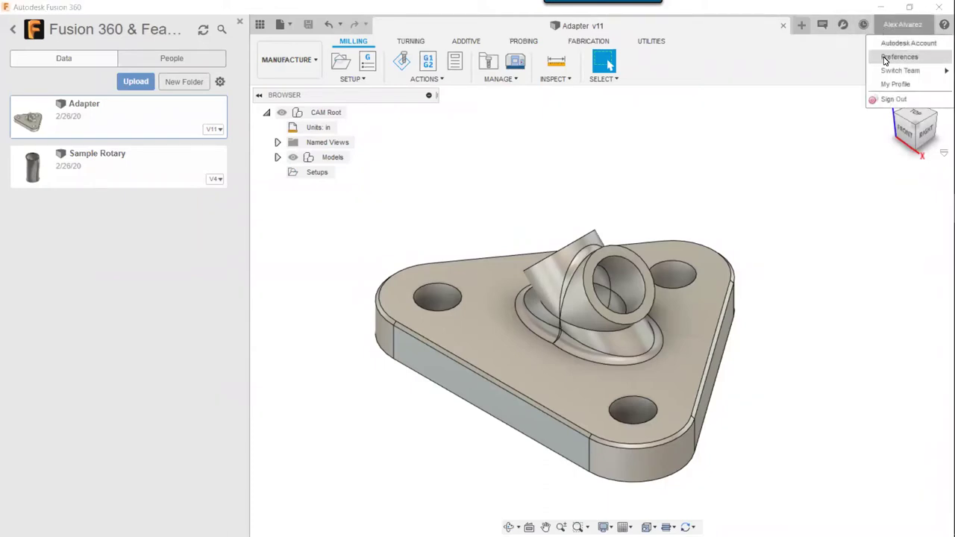
left_click(883, 59)
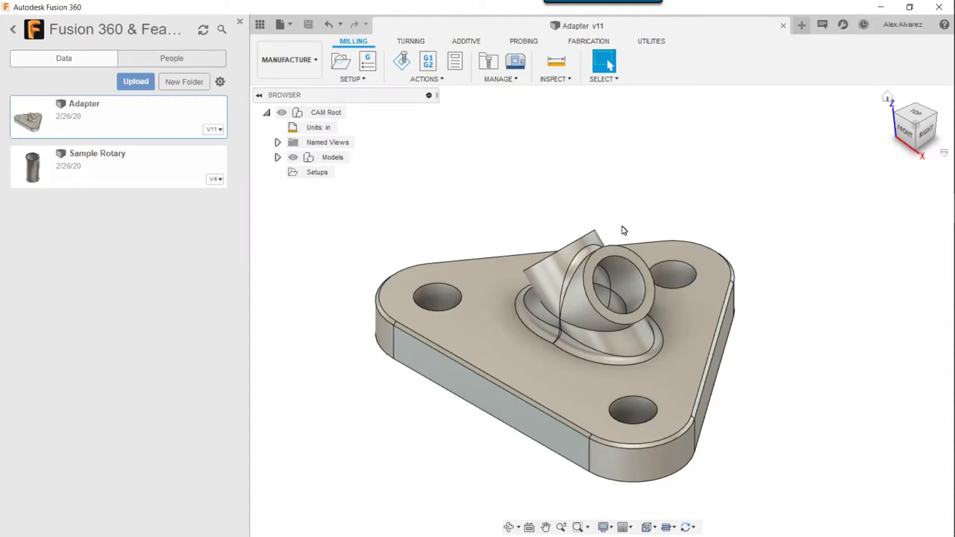
left_click(277, 341)
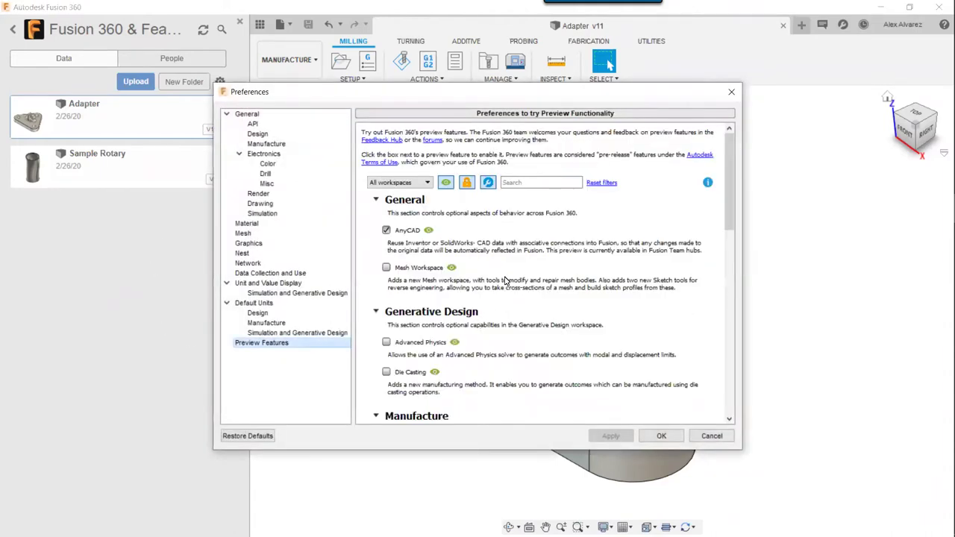
scroll(483, 240, "down", 2)
scroll(421, 338, "down", 1)
scroll(422, 323, "down", 1)
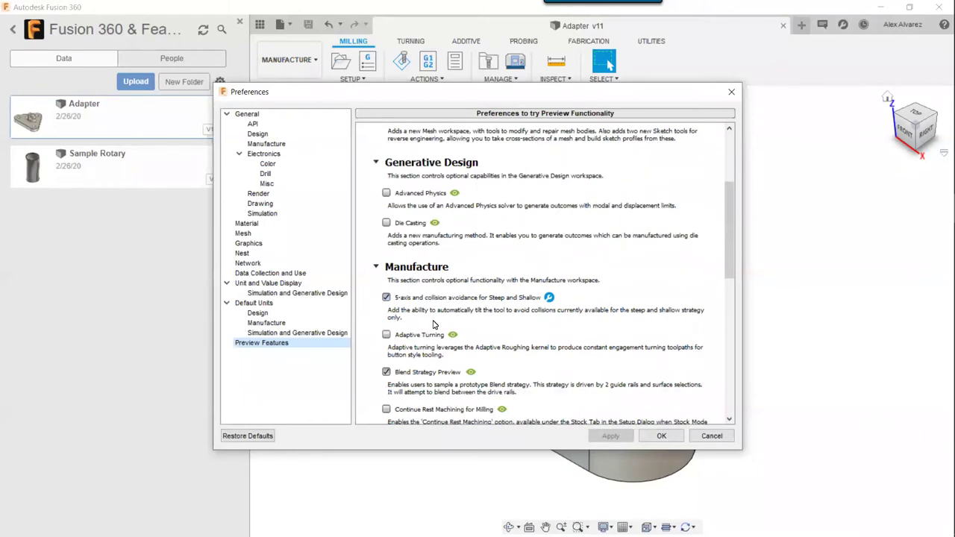
scroll(506, 311, "down", 1)
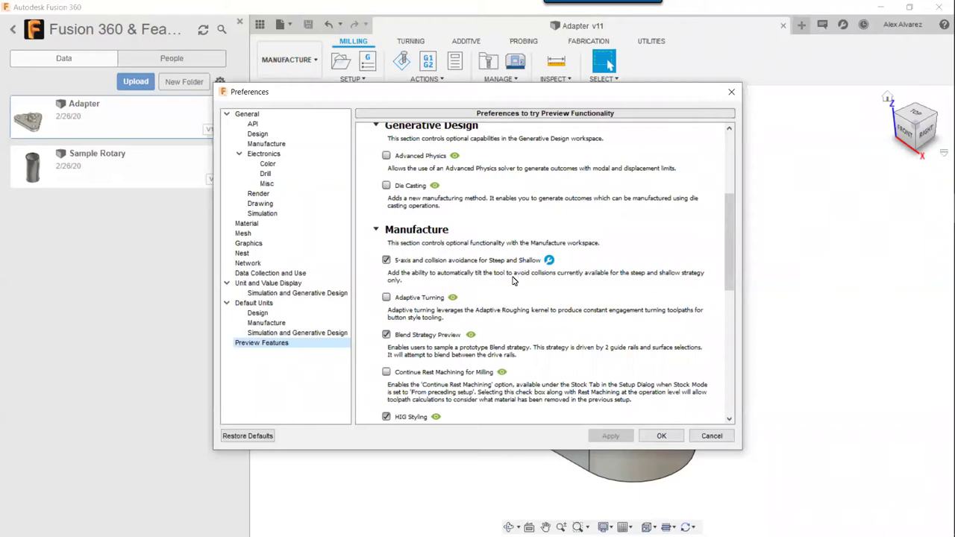
scroll(513, 280, "down", 1)
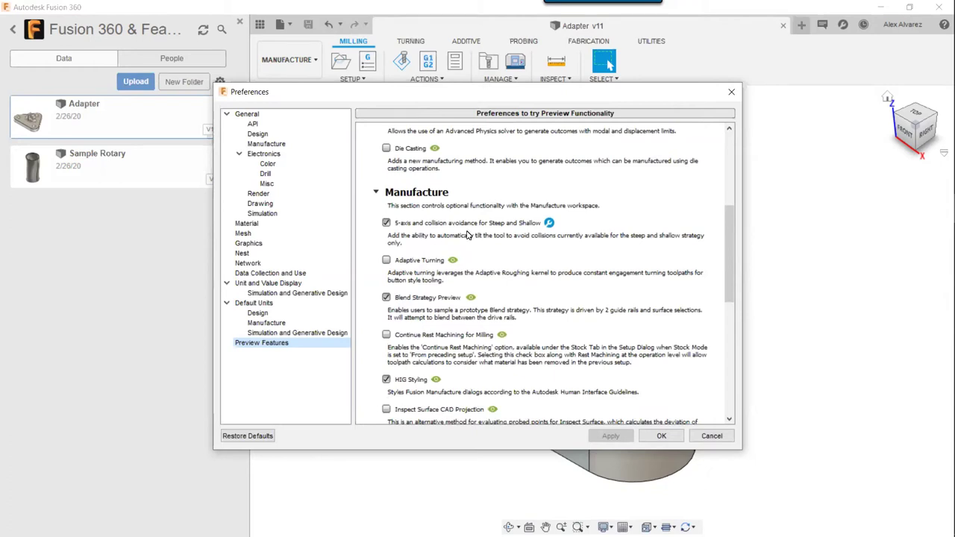
scroll(532, 244, "down", 3)
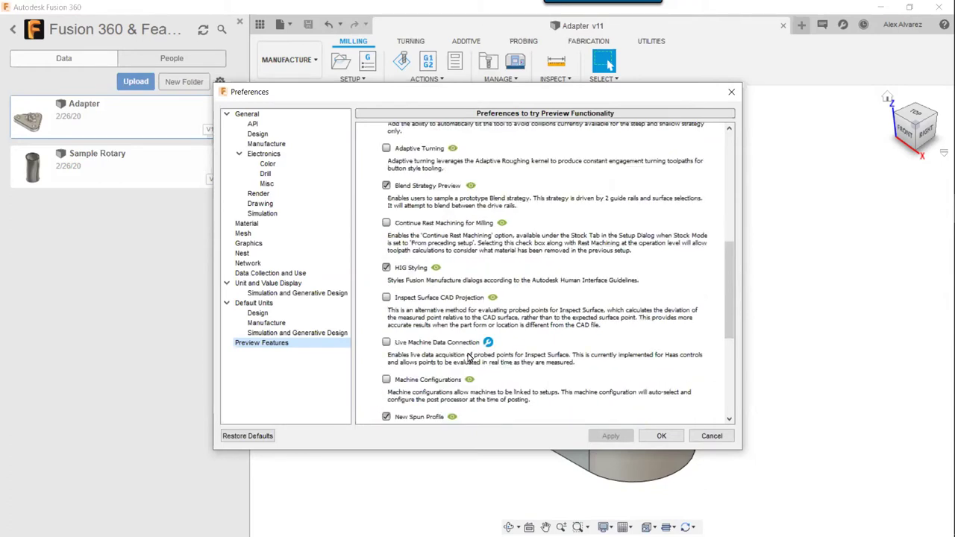
scroll(434, 360, "down", 1)
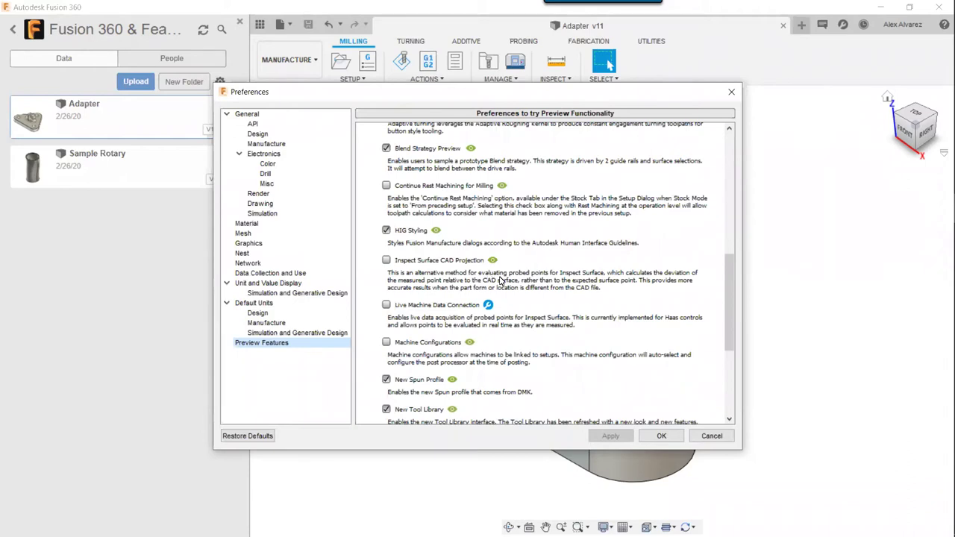
scroll(498, 282, "down", 1)
scroll(481, 292, "down", 1)
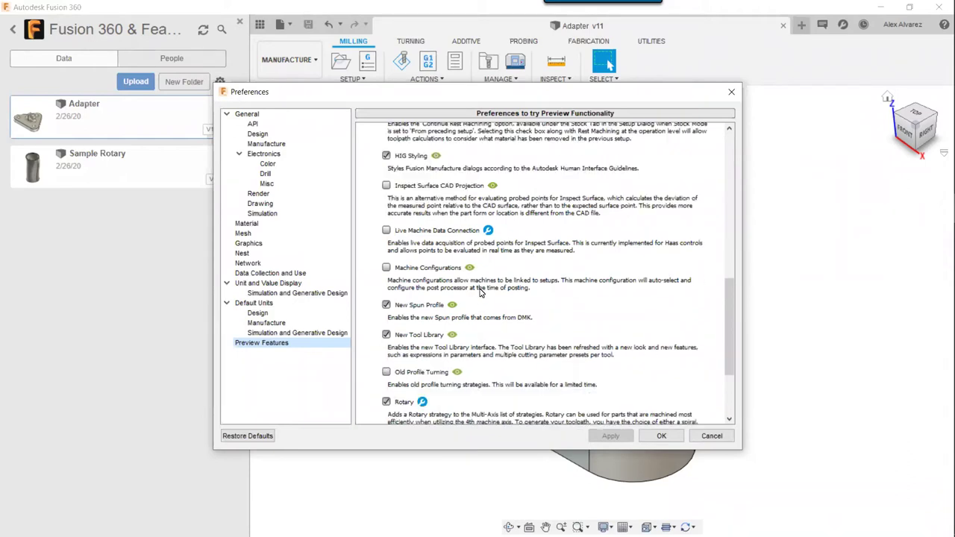
left_click(711, 440)
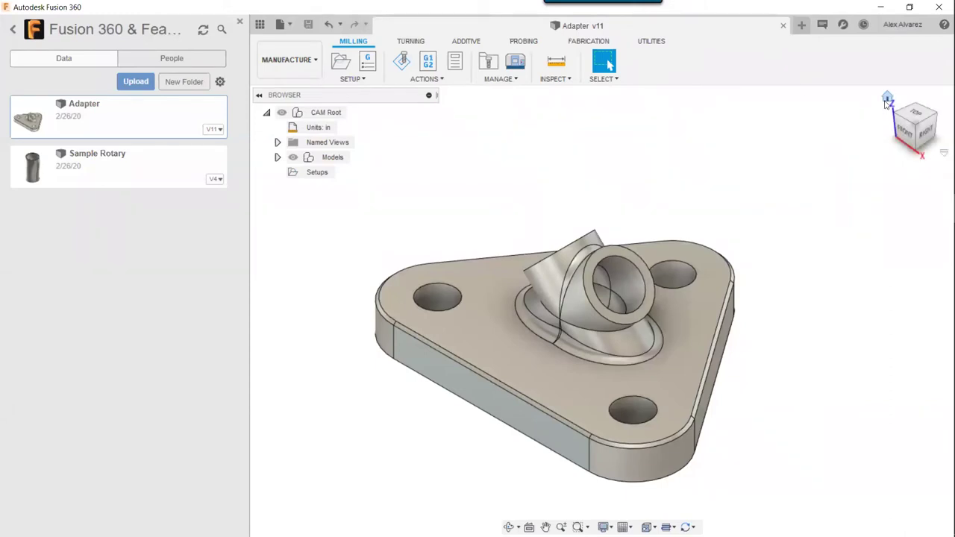
Step: Return to the Design workspace and set the adapter model to its home view
left_click(295, 60)
left_click(291, 130)
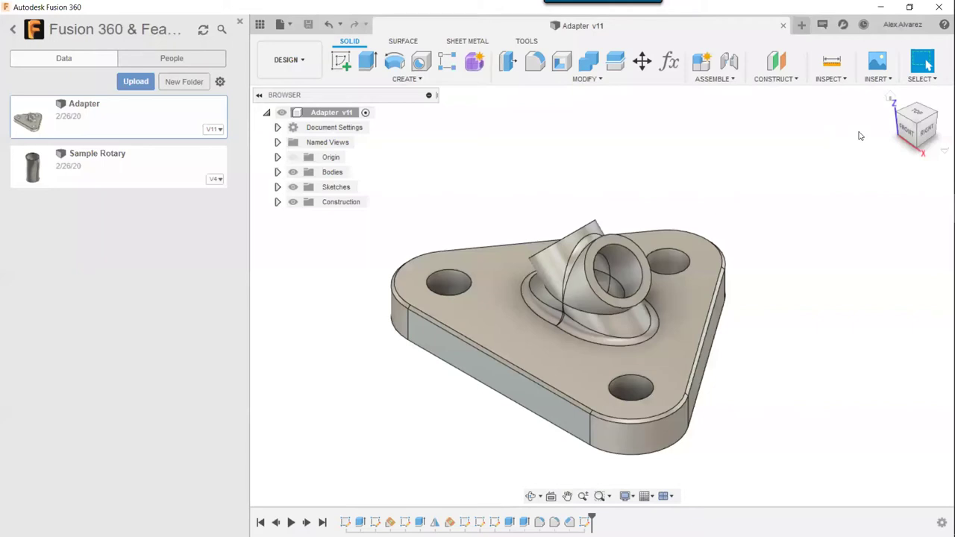
left_click(905, 132)
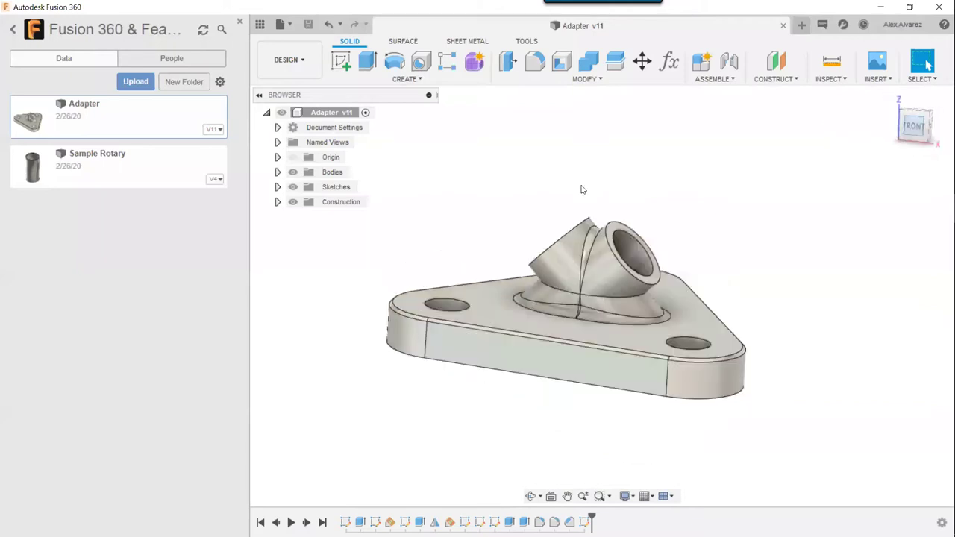
left_click(903, 112)
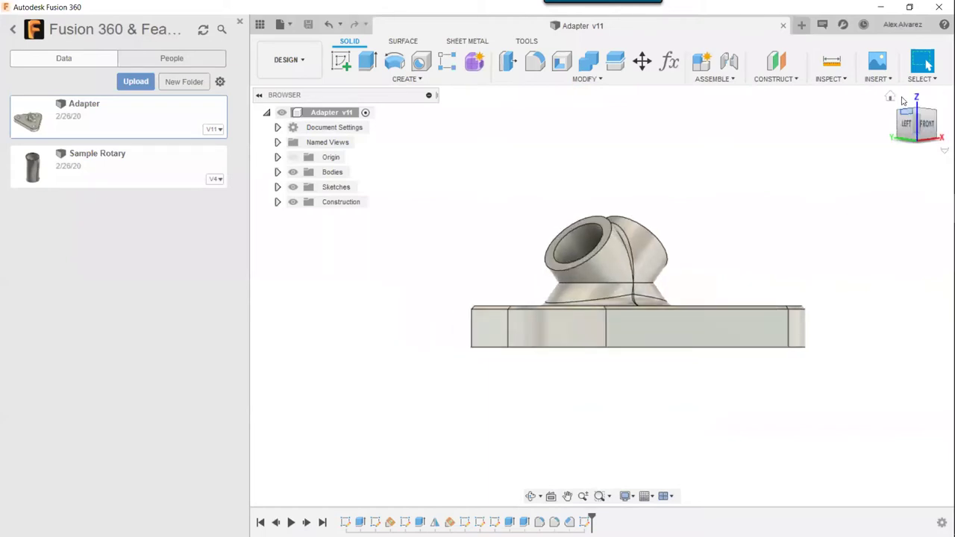
left_click(890, 97)
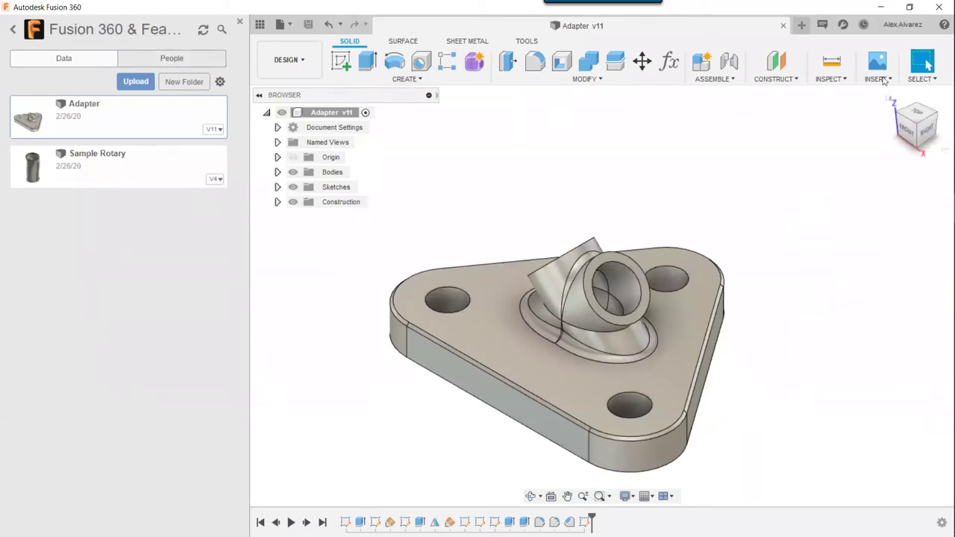
Step: Show the list of teams available for switching and close it without changing the team
left_click(902, 24)
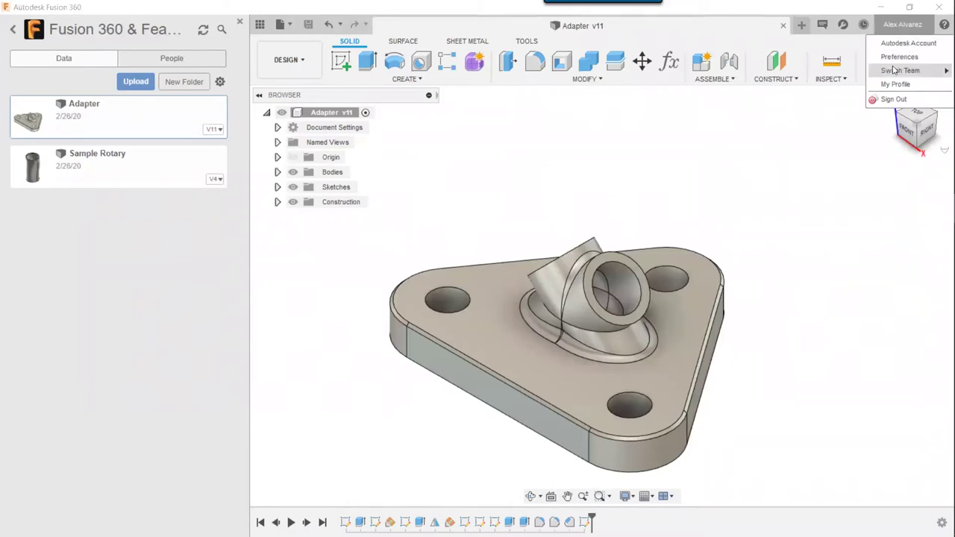
mouse_move(894, 70)
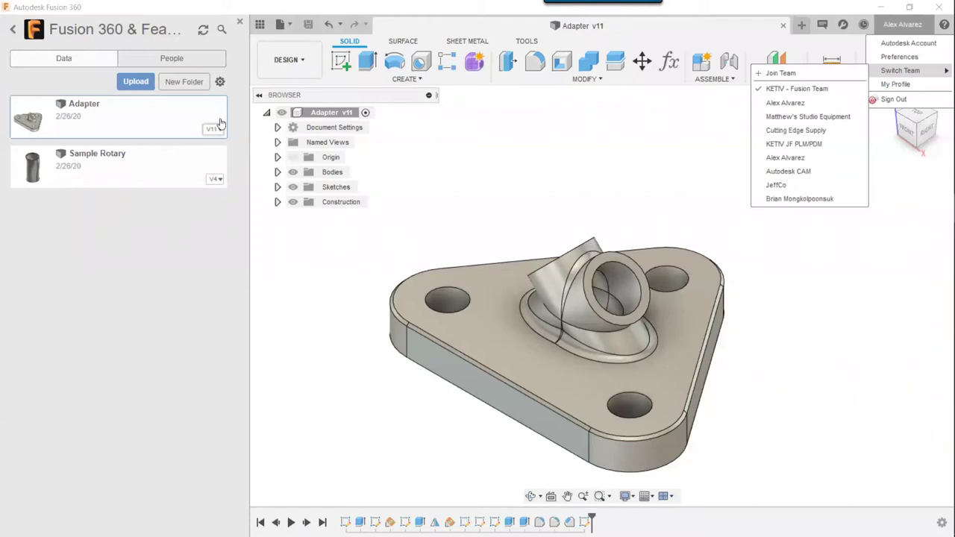
left_click(550, 204)
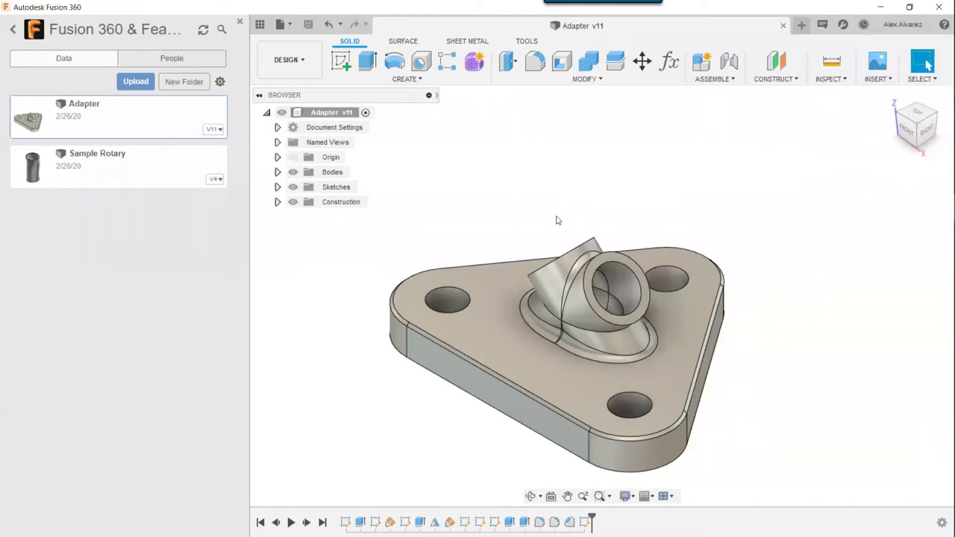
Step: Review the file types offered for exporting the Adapter v11 design, down to SMT, STEP and STL, and cancel the export
left_click(284, 26)
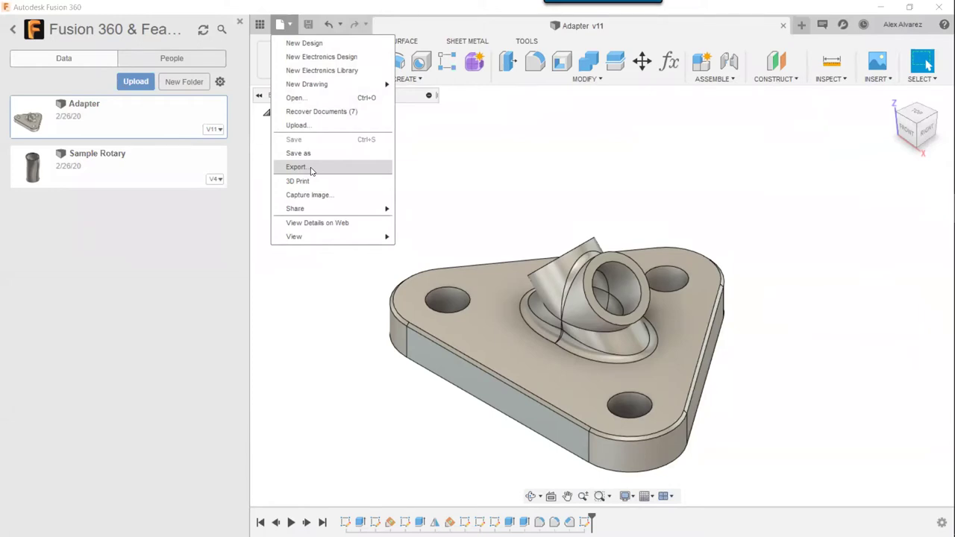
left_click(509, 160)
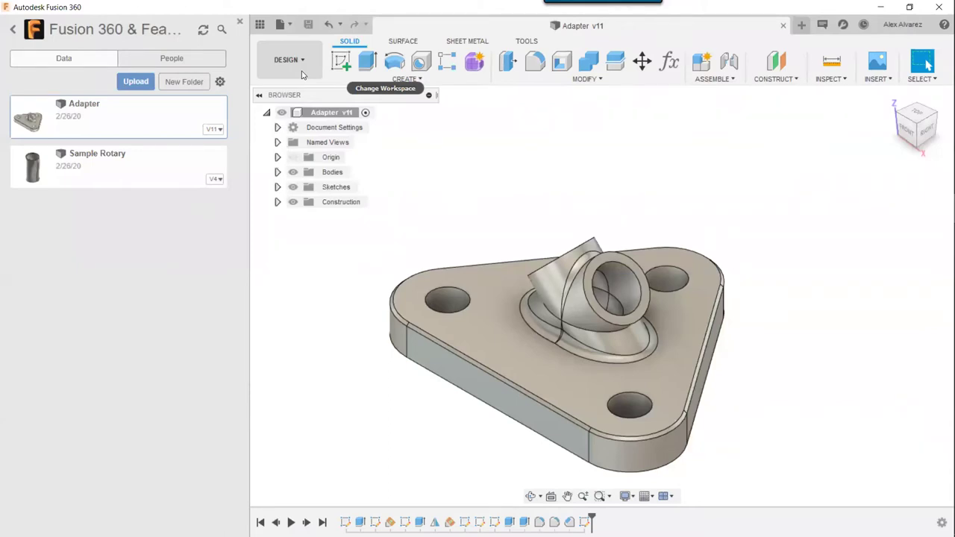
left_click(282, 23)
left_click(326, 168)
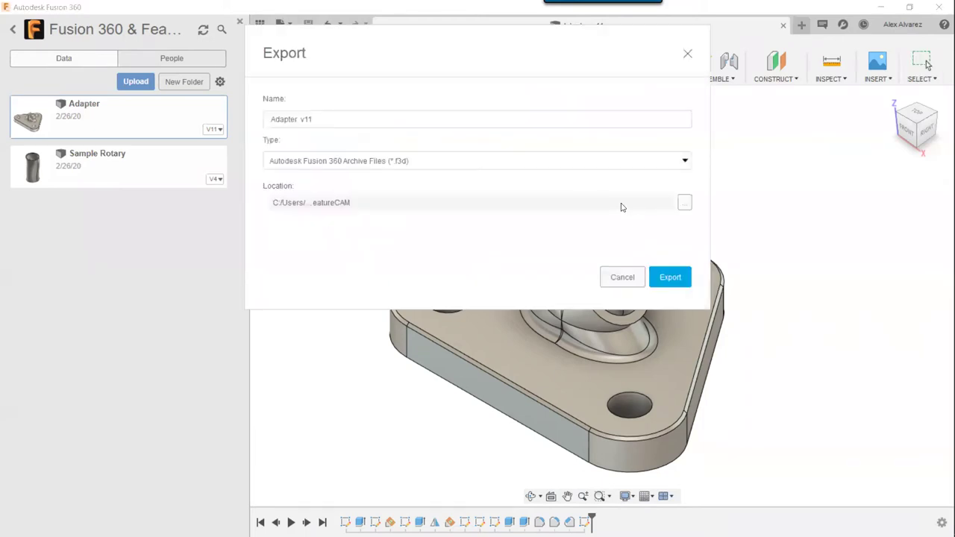
left_click(676, 161)
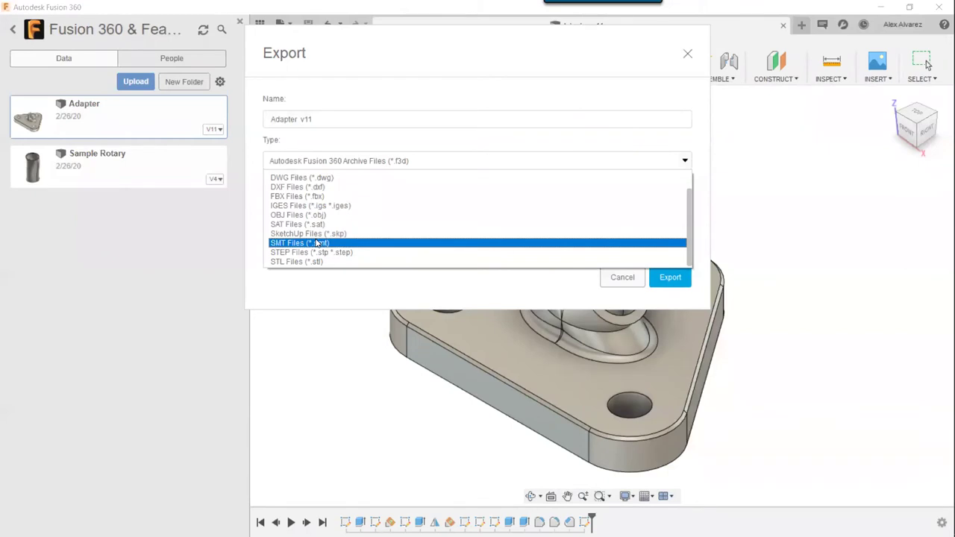
key("Escape")
key("Escape")
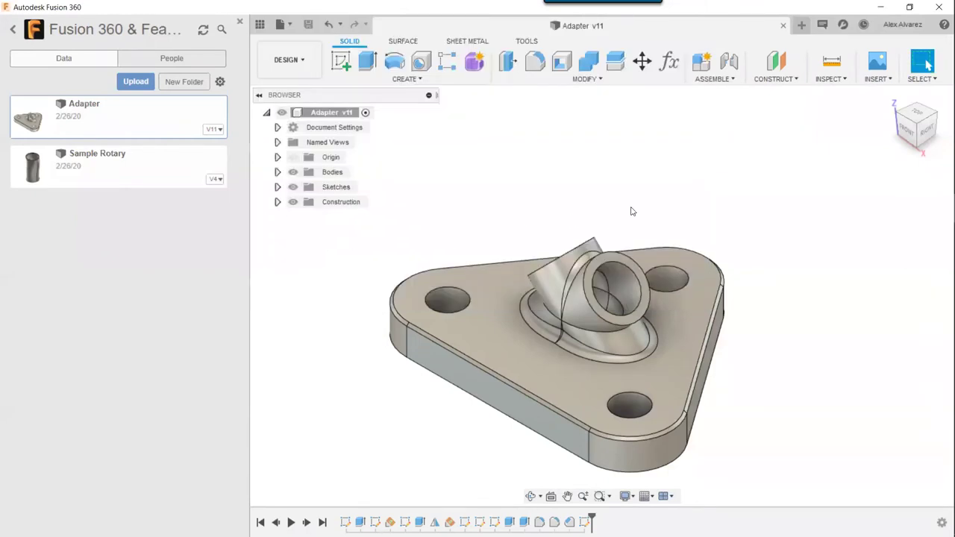
Step: Switch to FeatureCAM and review the file types it can import, closing the import dialog without importing a file
key("alt+Tab")
key("alt+Tab")
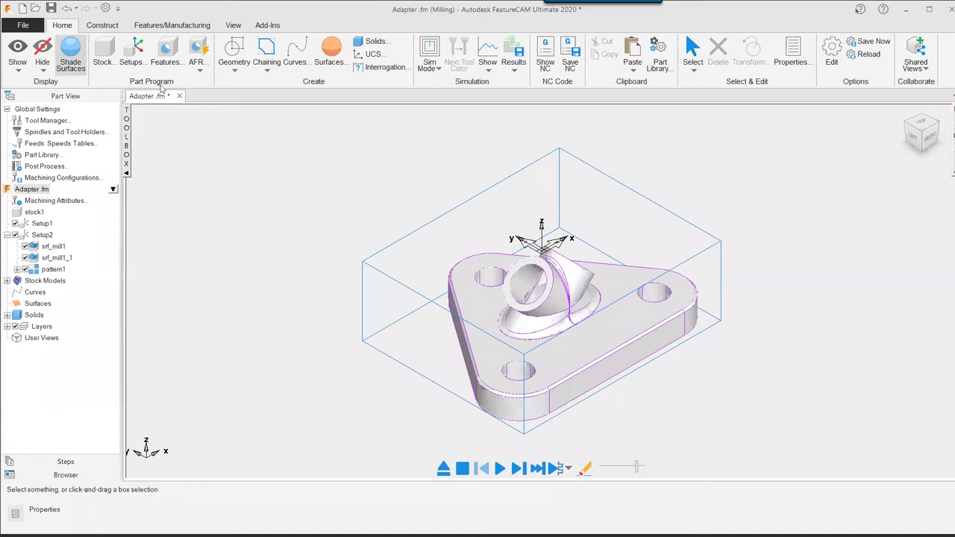
left_click(20, 27)
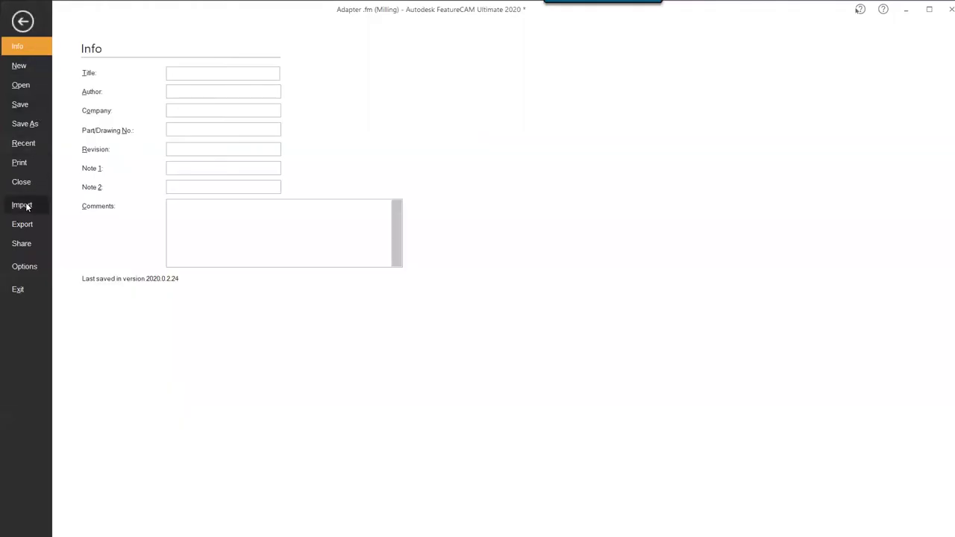
key("Escape")
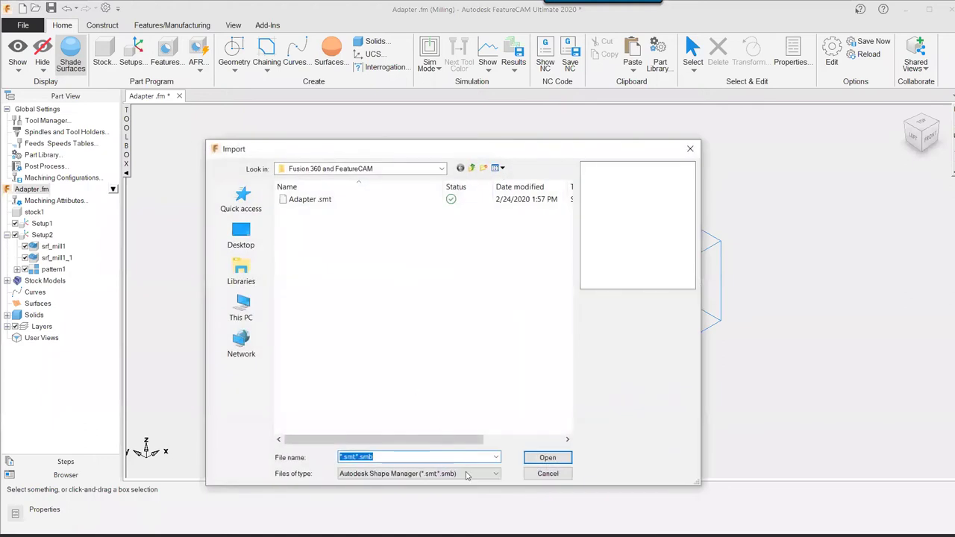
left_click(463, 479)
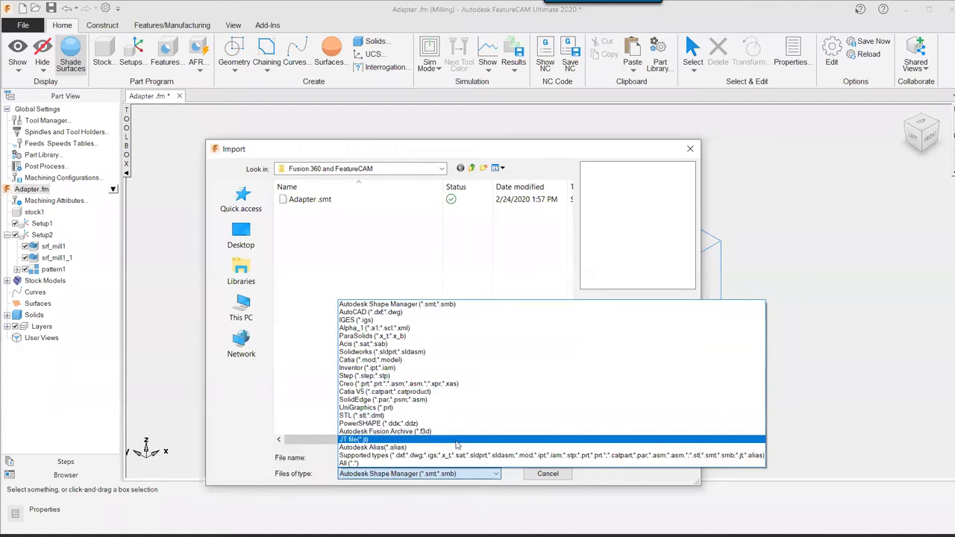
key("Escape")
key("Return")
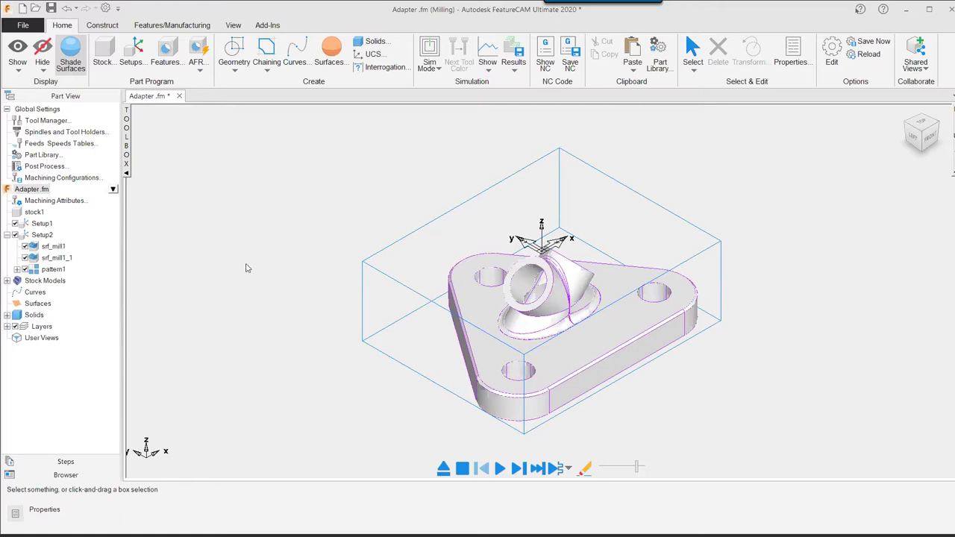
Step: Preview the toolpath of the srf_mill1 surface milling feature in Setup2 and close its properties
left_click(60, 252)
left_click(113, 246)
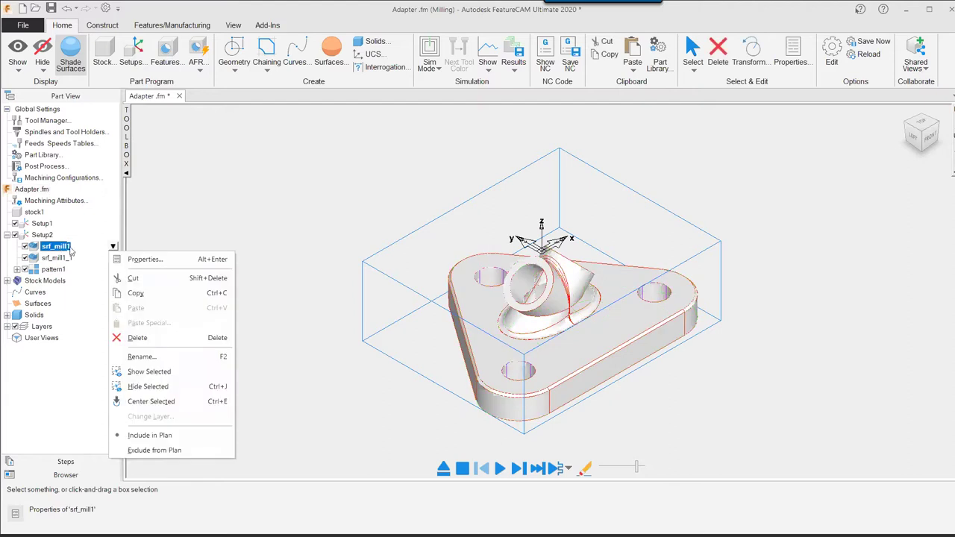
left_click(132, 256)
left_click(667, 427)
left_click(498, 467)
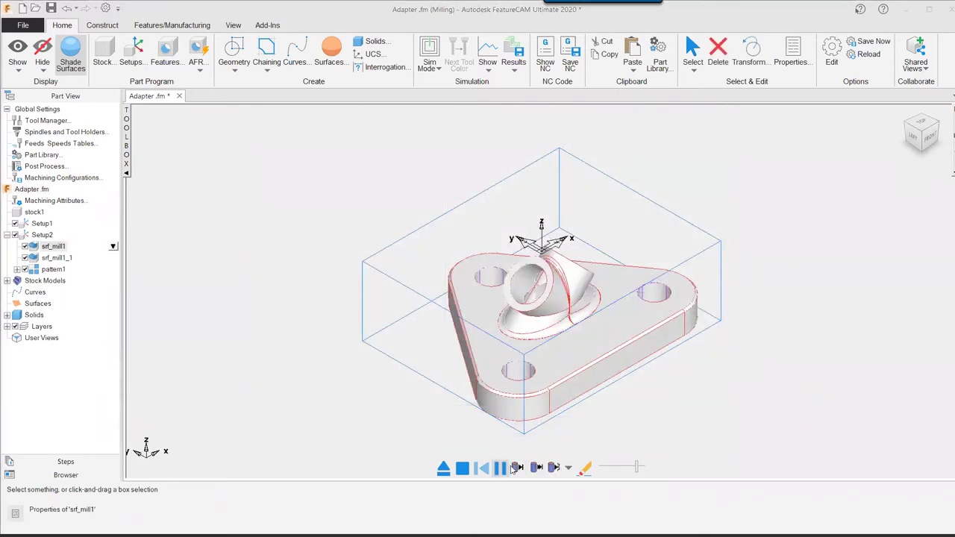
middle_click_drag(740, 307, 723, 326)
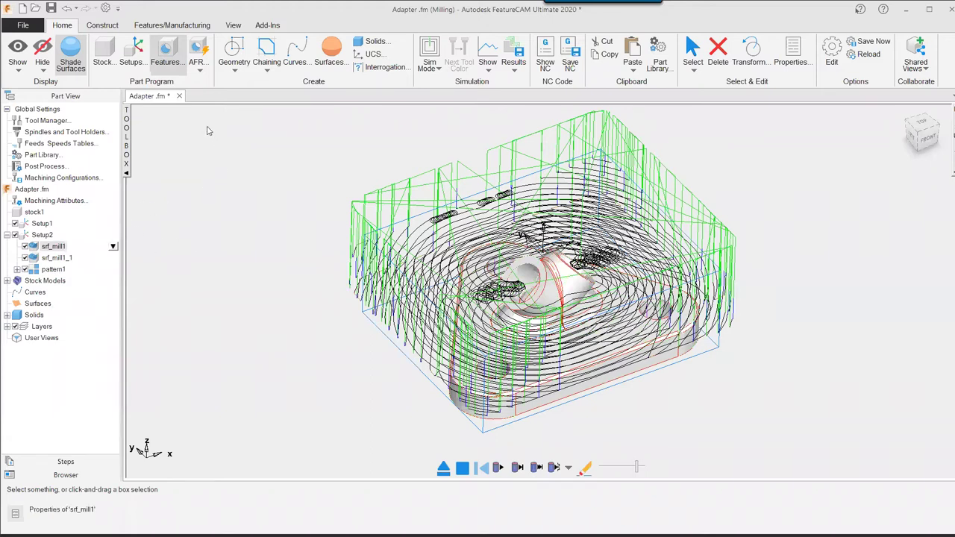
left_click(459, 467)
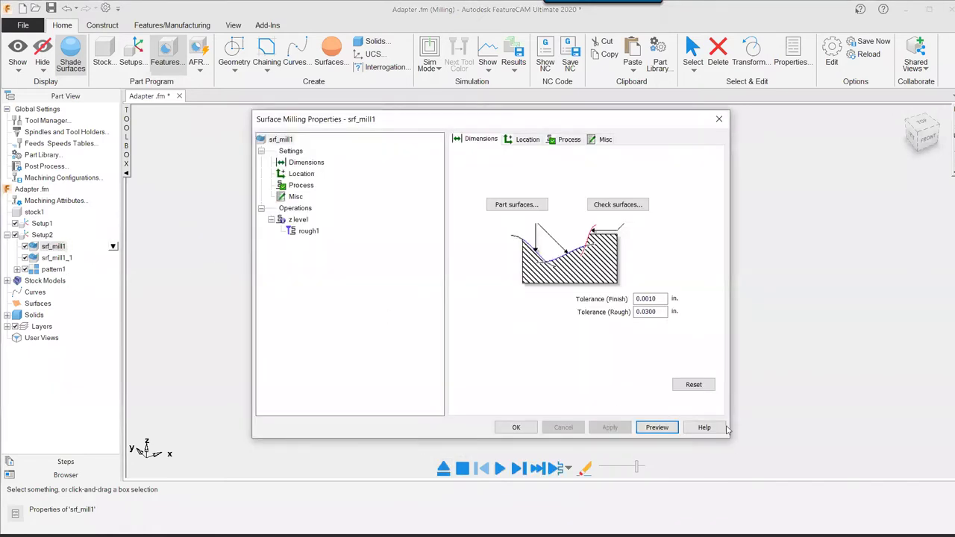
left_click(516, 427)
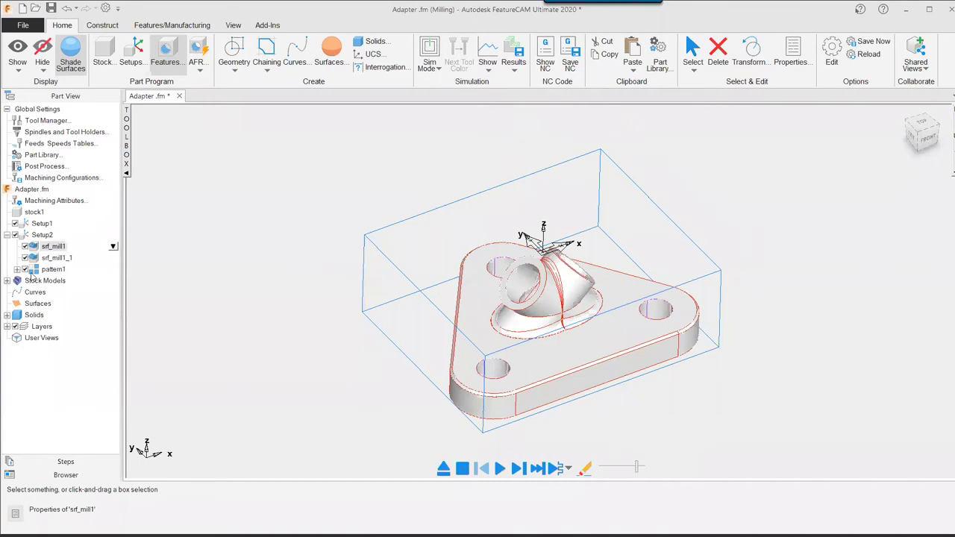
Step: Review the pattern1 feature and its hole1 in Setup2, including the point list and drilling operations, and close the properties
left_click(32, 270)
left_click(16, 270)
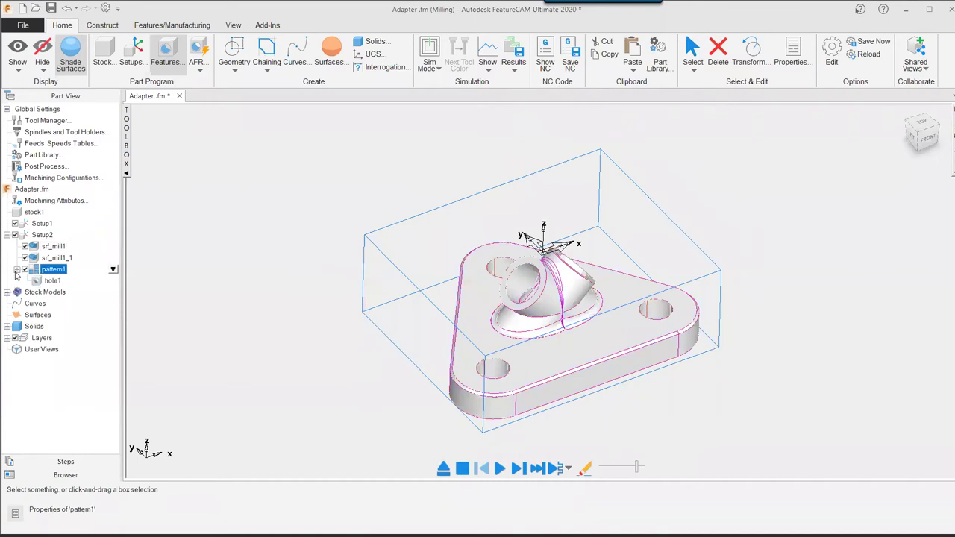
left_click(54, 282)
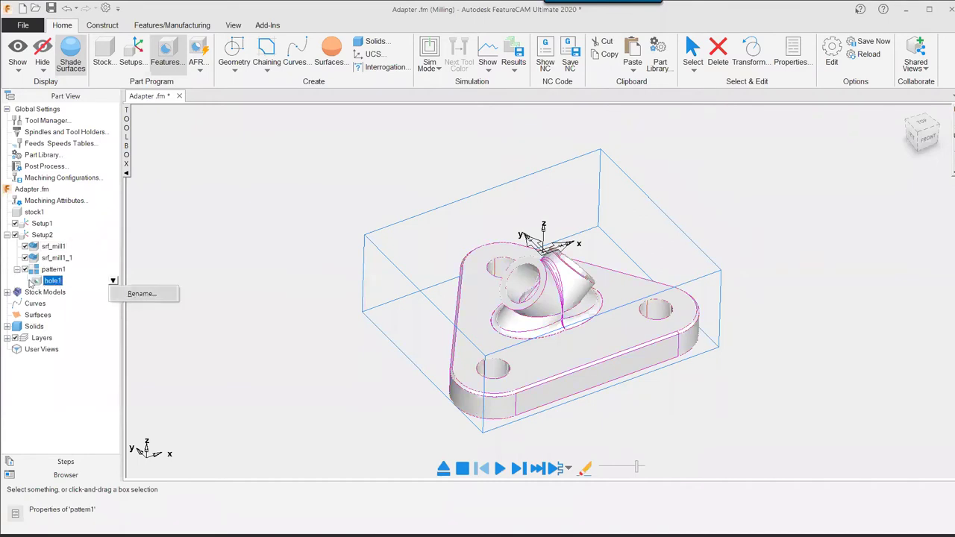
right_click(108, 273)
left_click(135, 279)
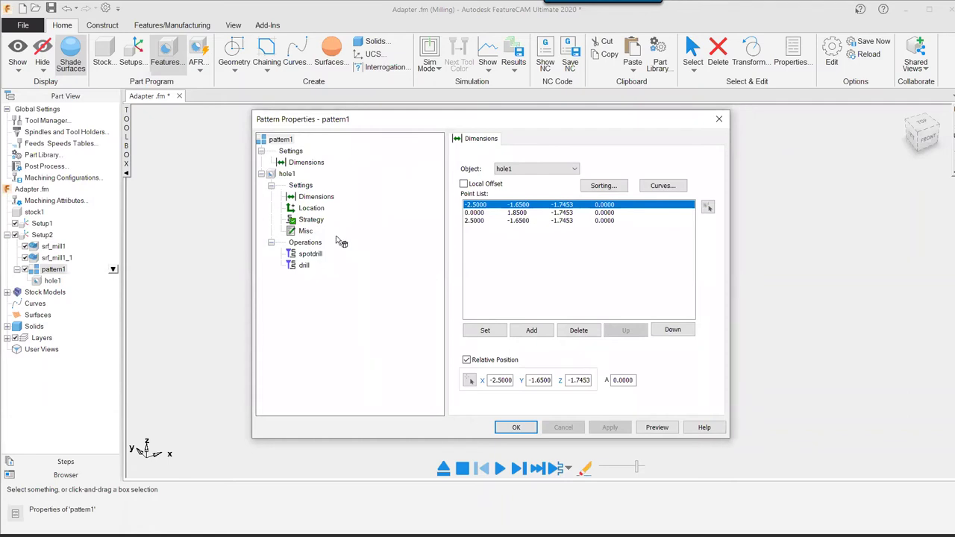
left_click(719, 119)
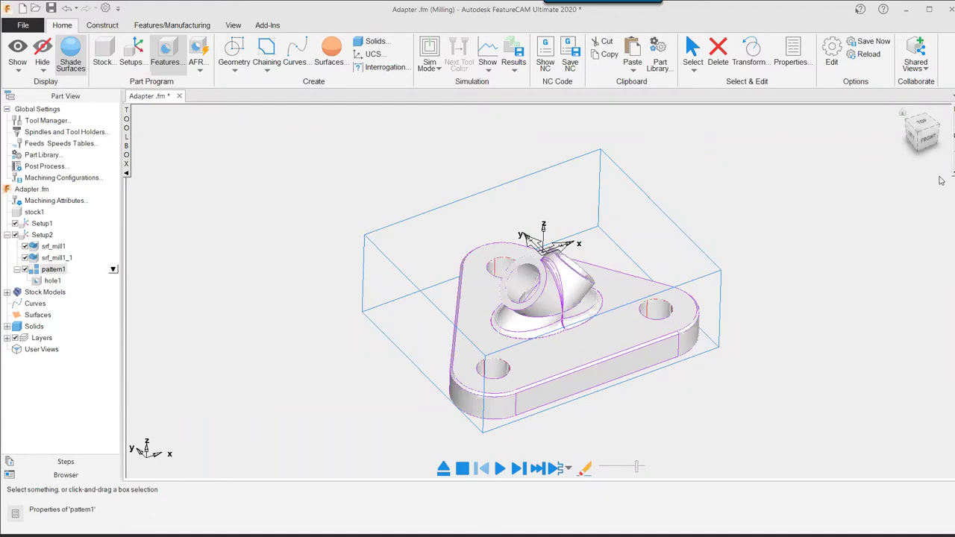
Step: Examine the spotdrill warnings and the drill operations for pattern1.hole1 in the Operation List
mouse_move(949, 179)
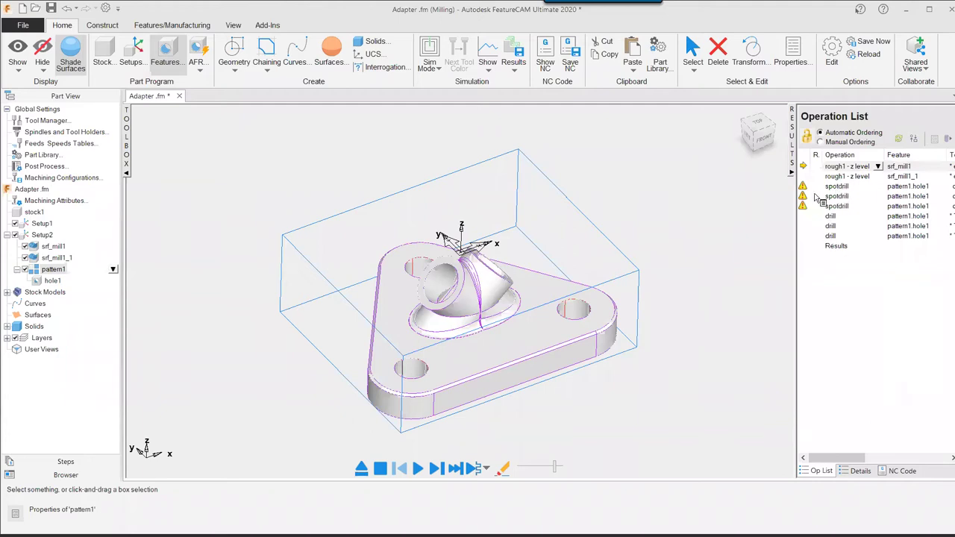
mouse_move(805, 185)
left_click_drag(829, 216, 821, 229)
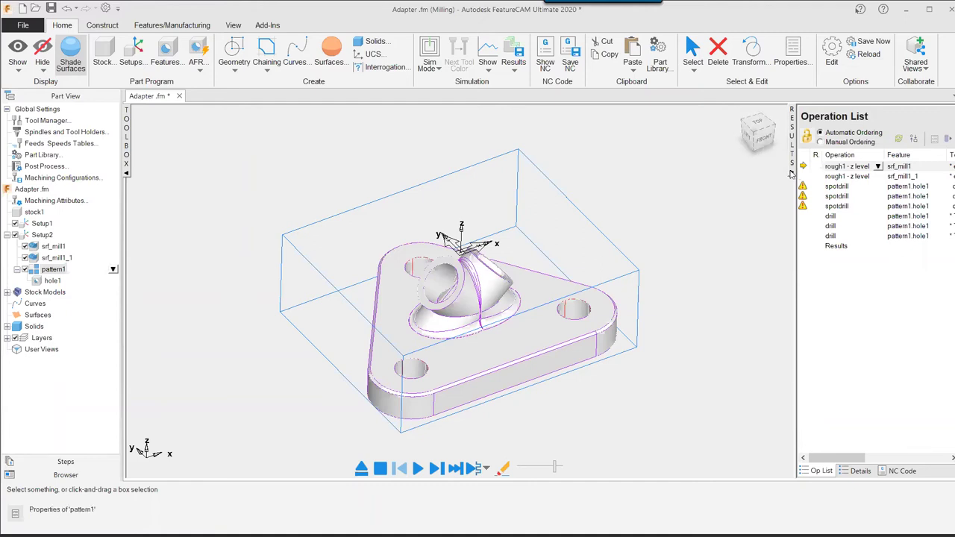
Step: Start a new Hole feature from dimensions using the Extract with feature recognition option
mouse_move(694, 210)
middle_mouse_down()
mouse_move(697, 202)
mouse_move(711, 216)
middle_mouse_up()
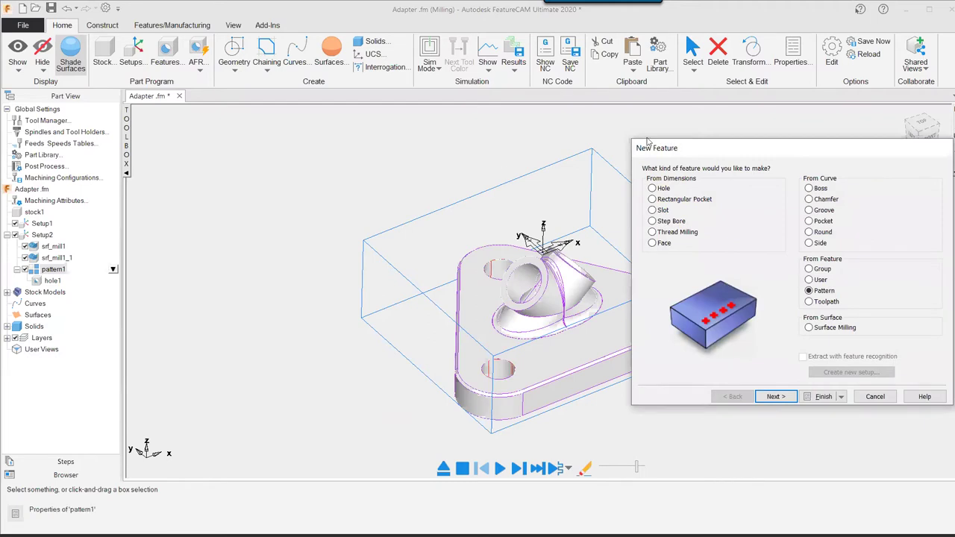
left_click_drag(648, 142, 149, 120)
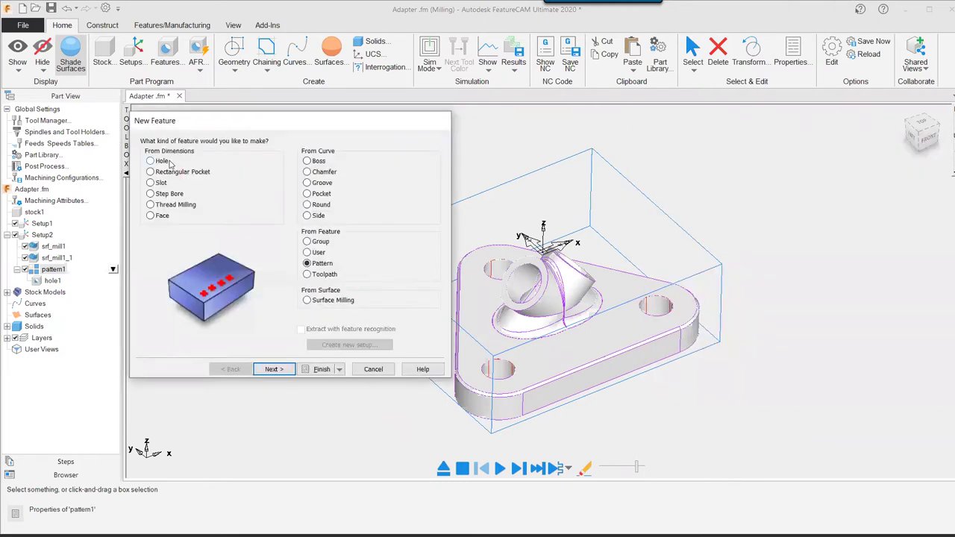
left_click(150, 160)
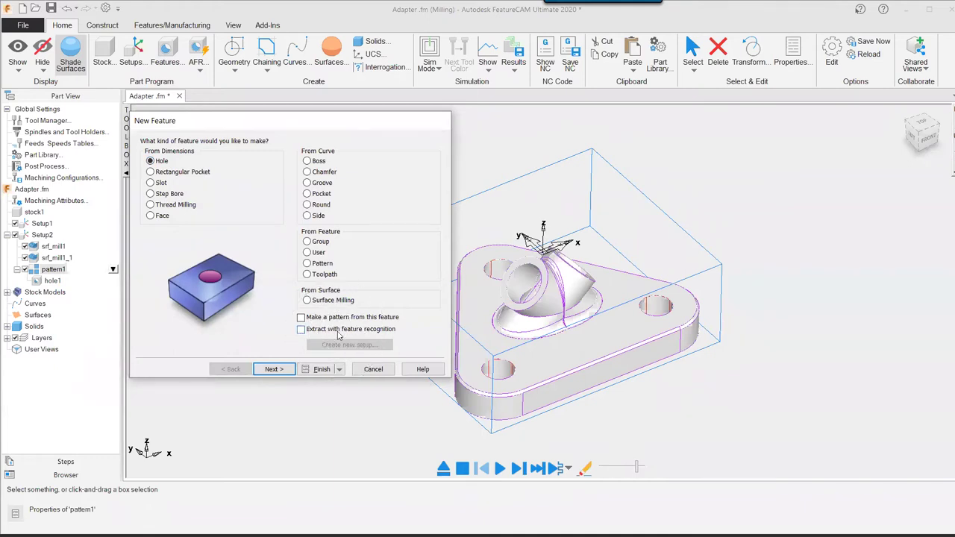
left_click(300, 329)
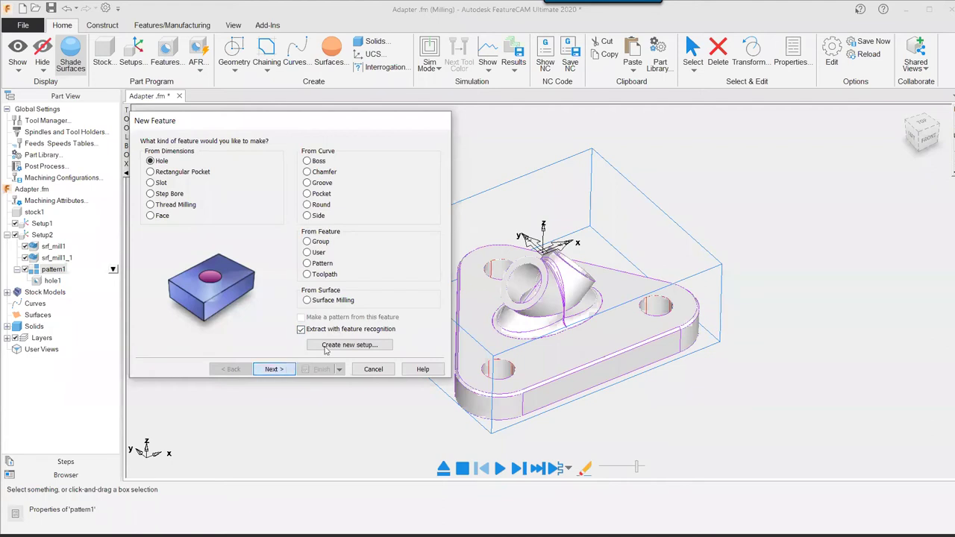
key("Return")
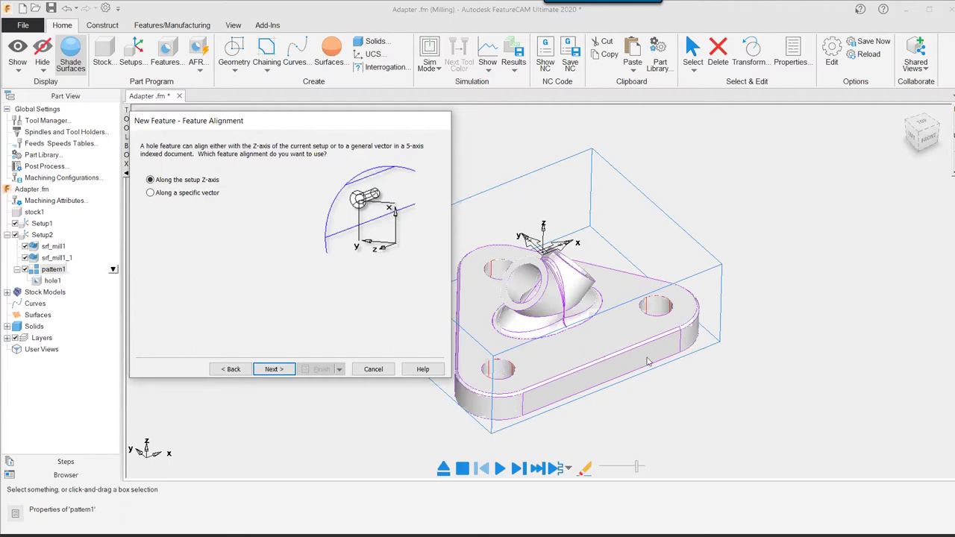
Step: Align the hole feature along a specific vector, recognize all holes, and use the method that recognizes and constructs multiple holes
left_click(192, 195)
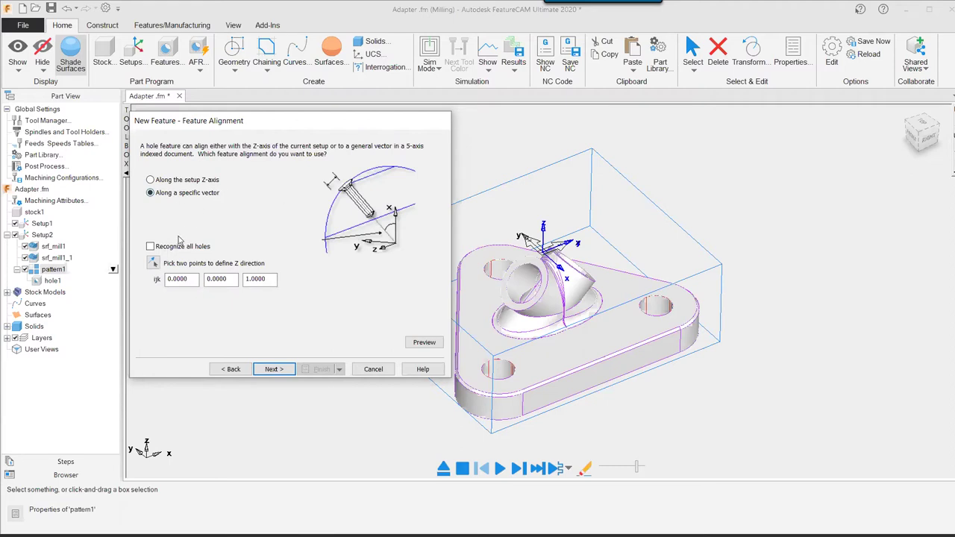
left_click(150, 246)
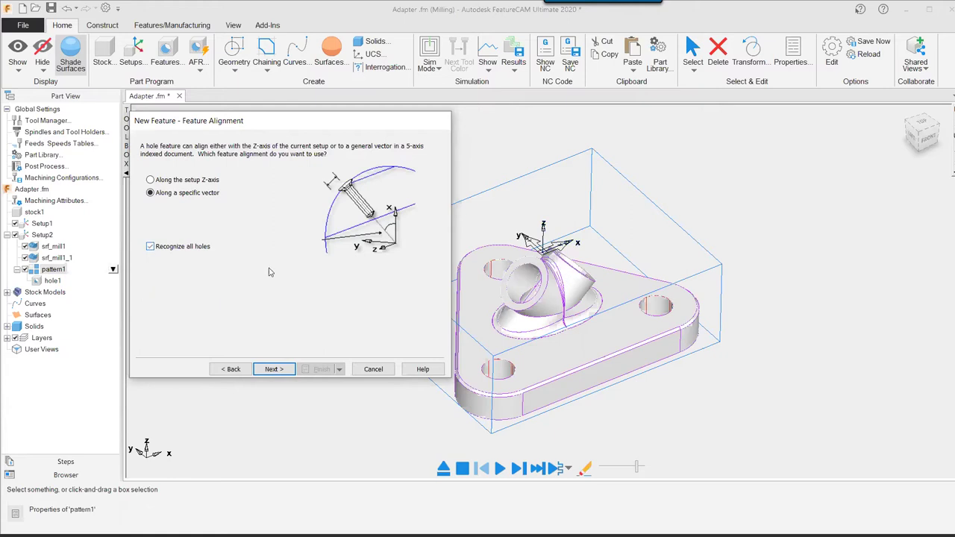
left_click(283, 373)
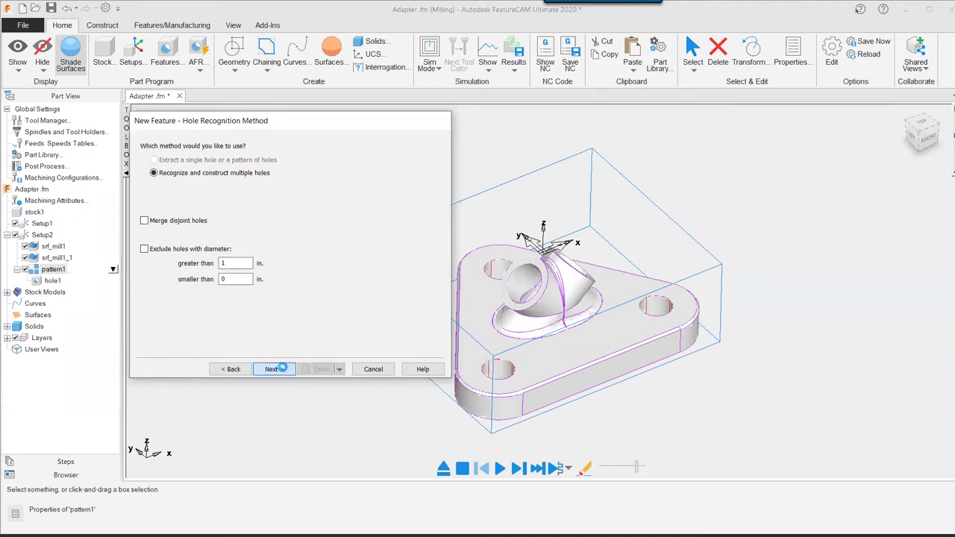
left_click(280, 367)
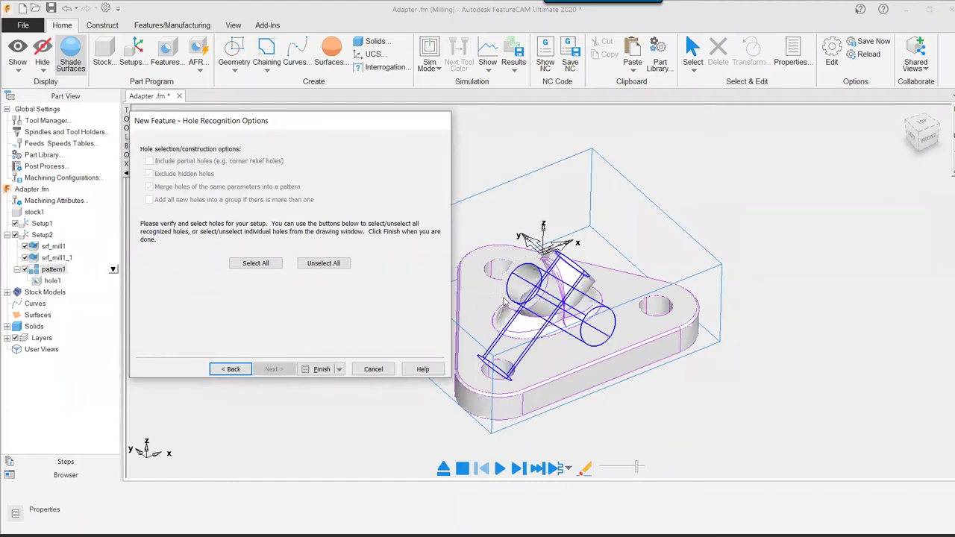
Step: Compare the recognized holes with the existing pattern1 holes, then select all recognized holes and finish creating the features
left_click(51, 282)
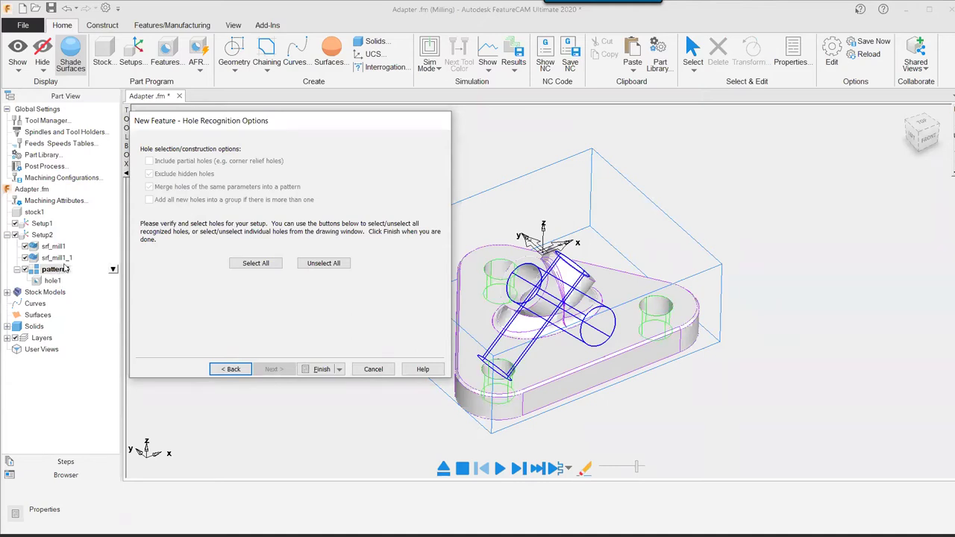
left_click(255, 264)
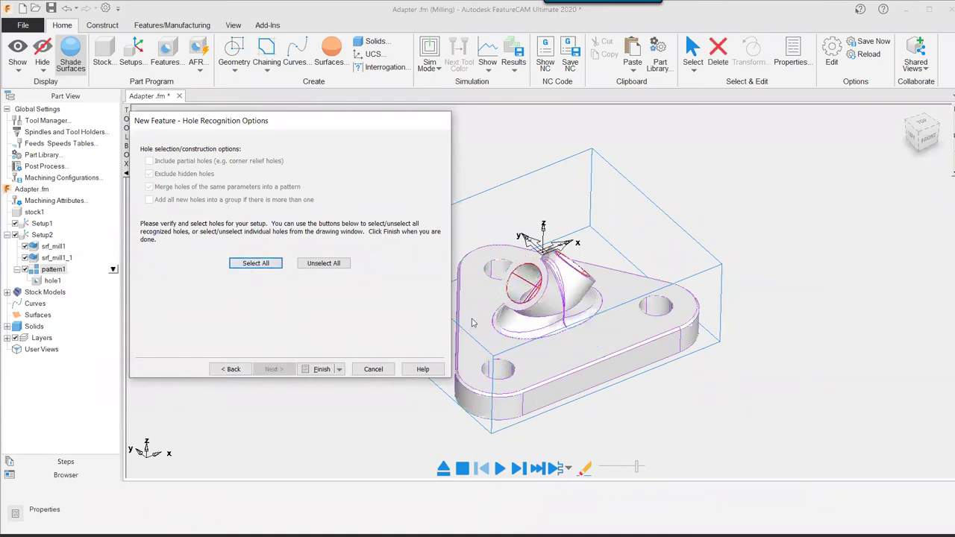
left_click(321, 369)
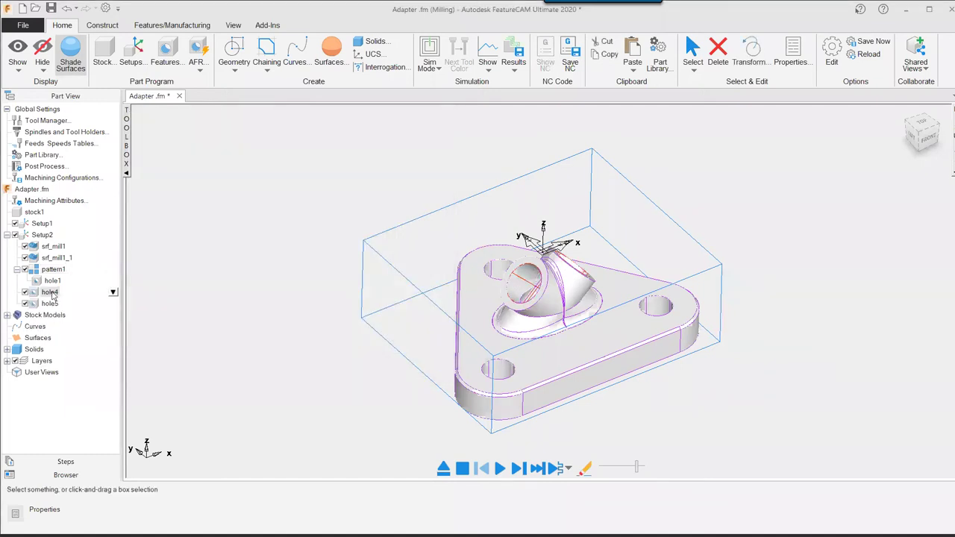
Step: Inspect the hole4 and hole5 features and the warnings and errors on their spotdrill and drill operations in the Operation List
left_click(51, 302)
left_click(49, 291)
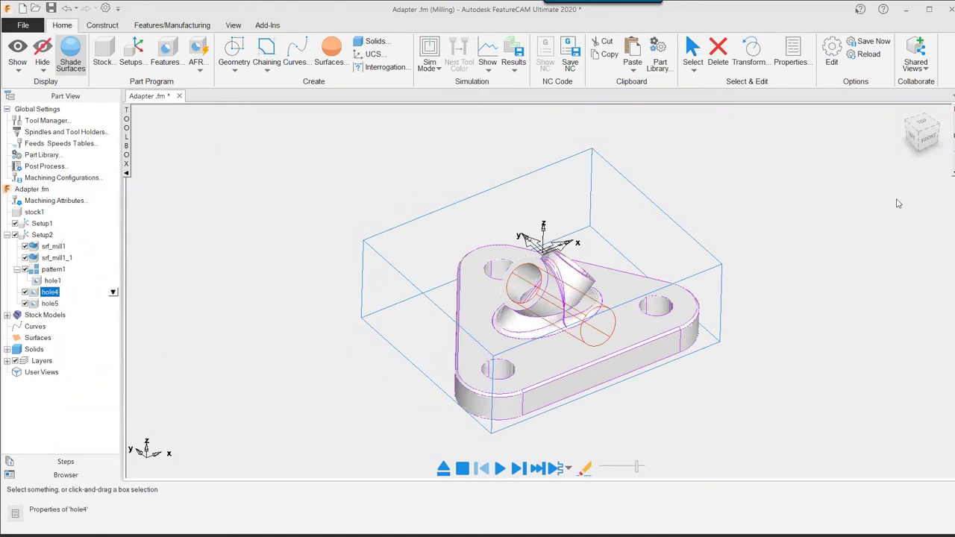
left_click(951, 172)
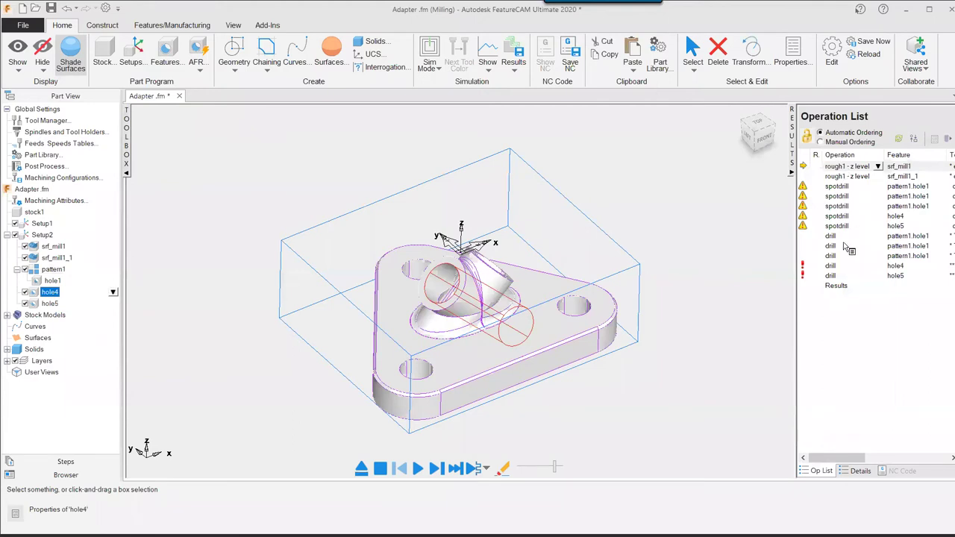
left_click(834, 266)
left_click(832, 275)
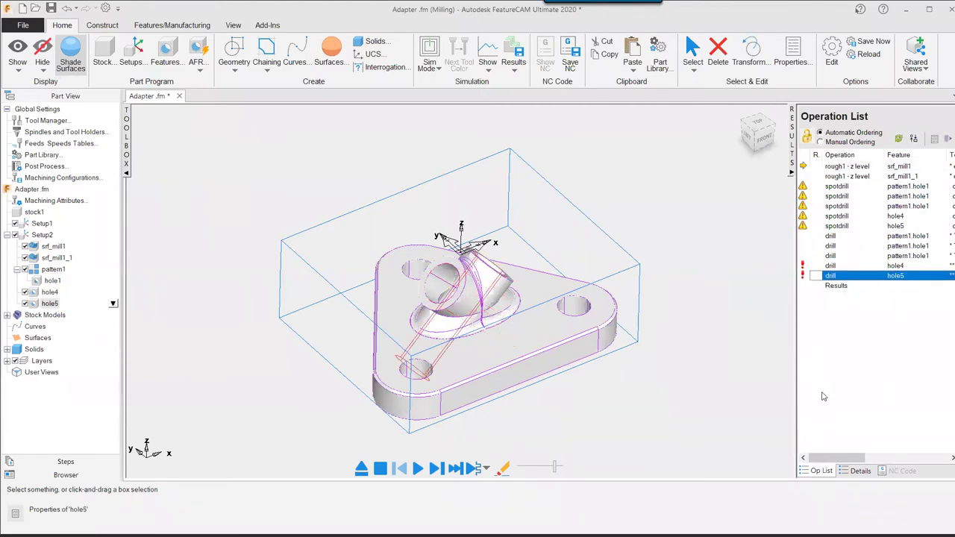
mouse_move(805, 269)
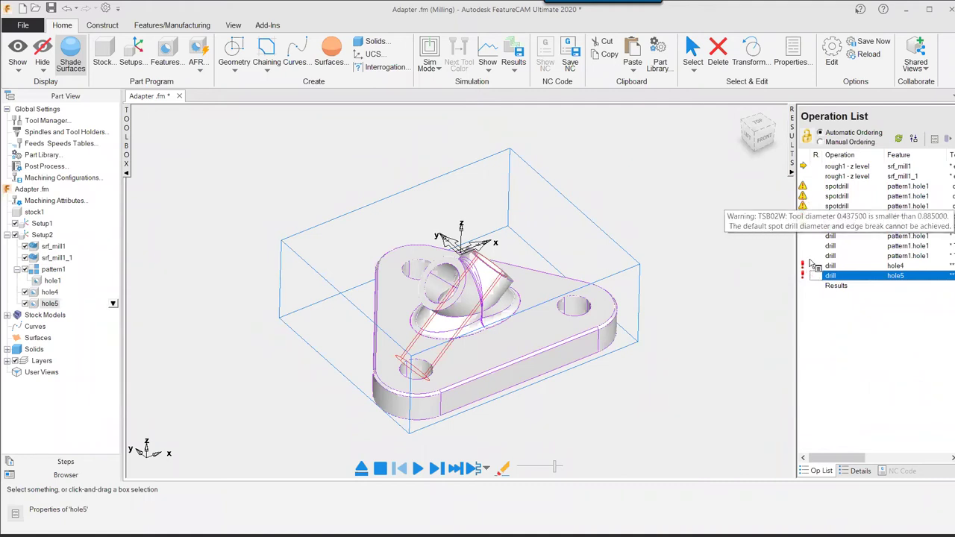
mouse_move(802, 227)
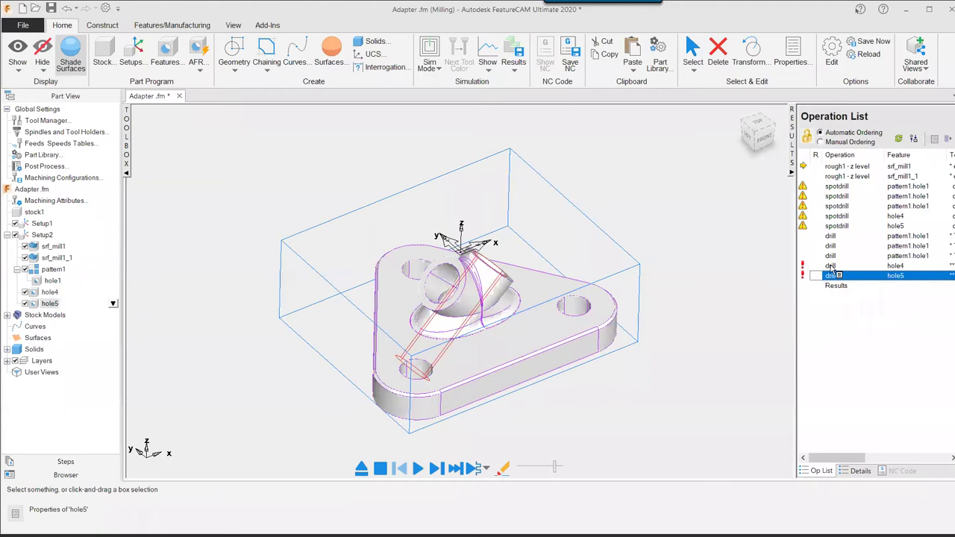
left_click_drag(833, 270, 814, 275)
left_click(792, 169)
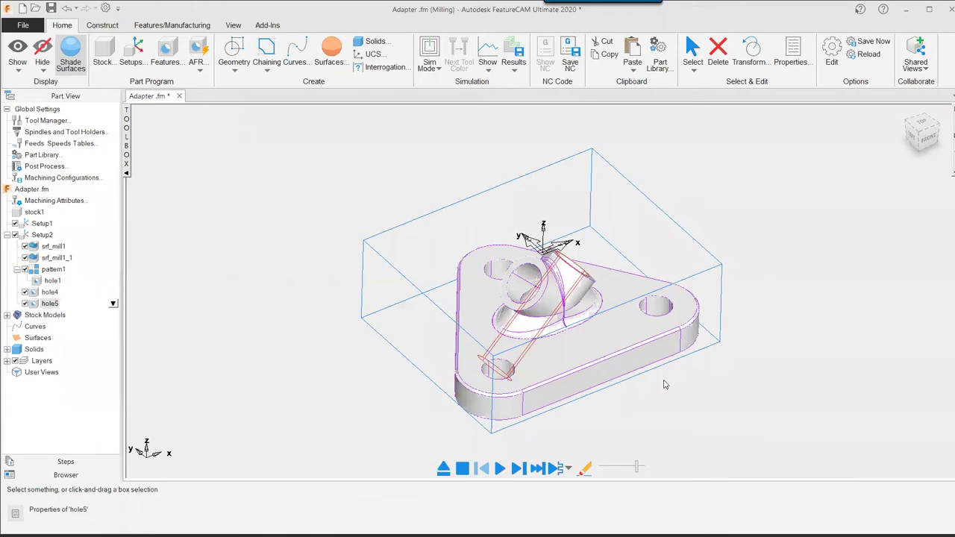
Step: Open the properties of hole4, check its drill operation's tools, and change the strategy's machining type to Drill/Mill
right_click(51, 292)
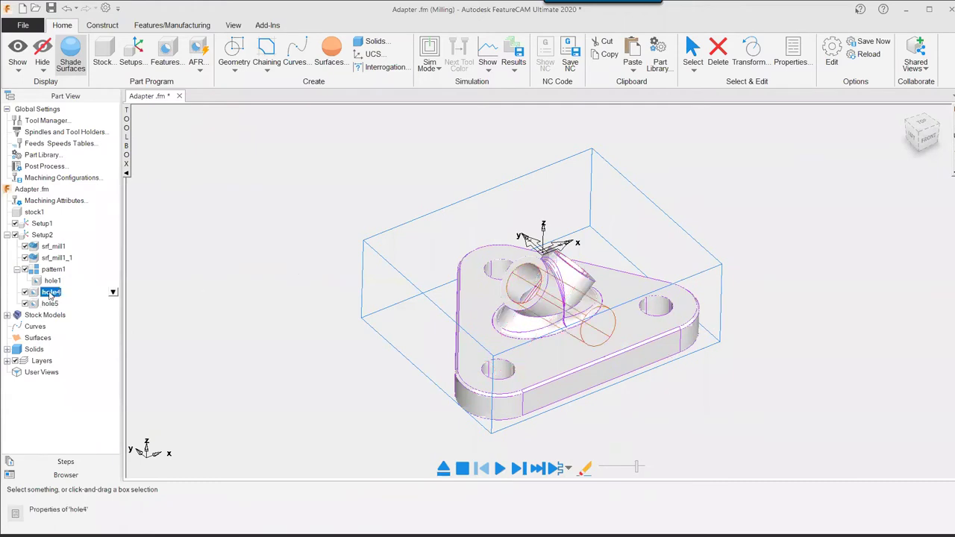
left_click(144, 304)
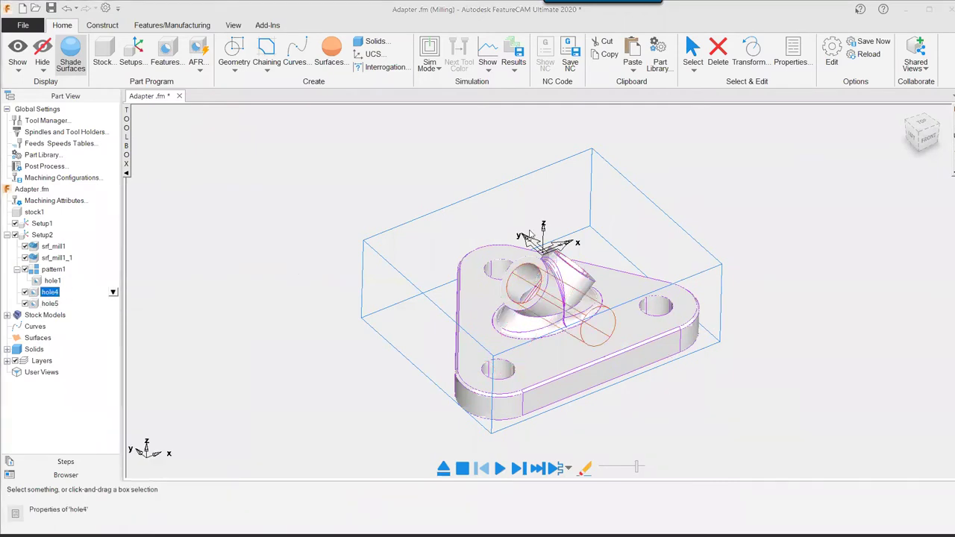
left_click(290, 232)
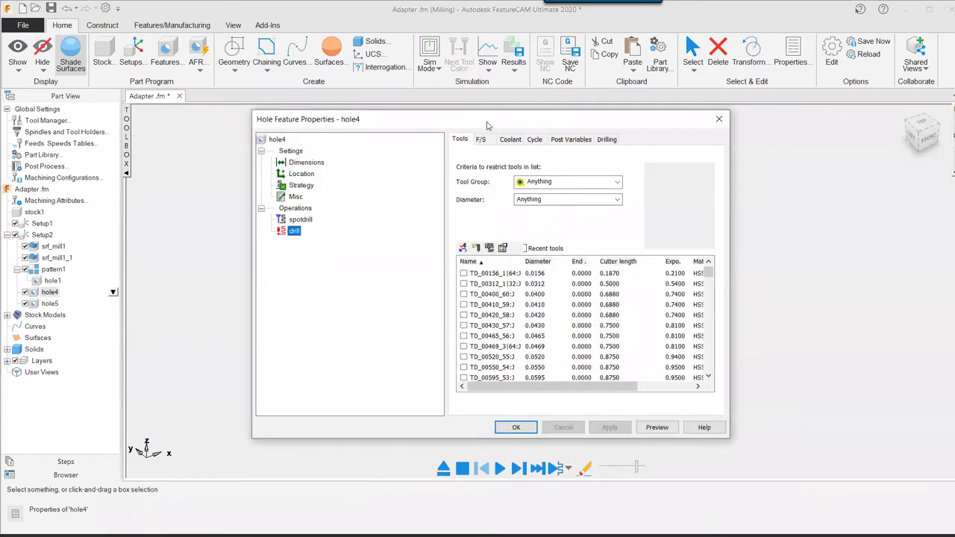
left_click_drag(471, 126, 250, 85)
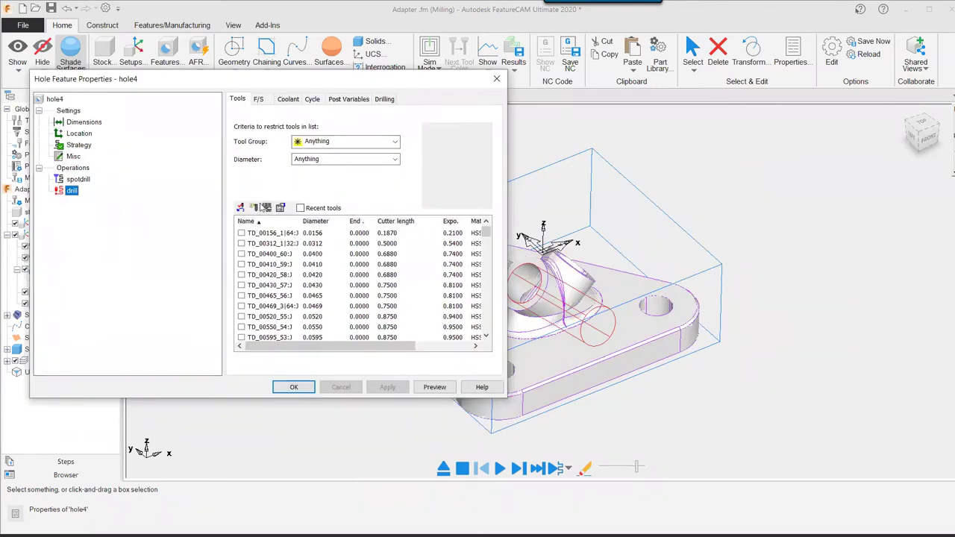
left_click(79, 146)
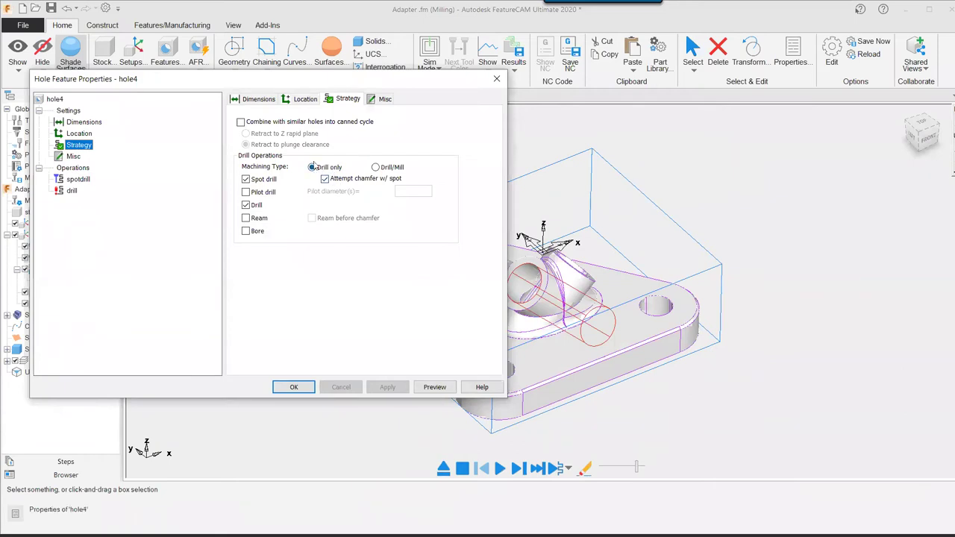
left_click(376, 168)
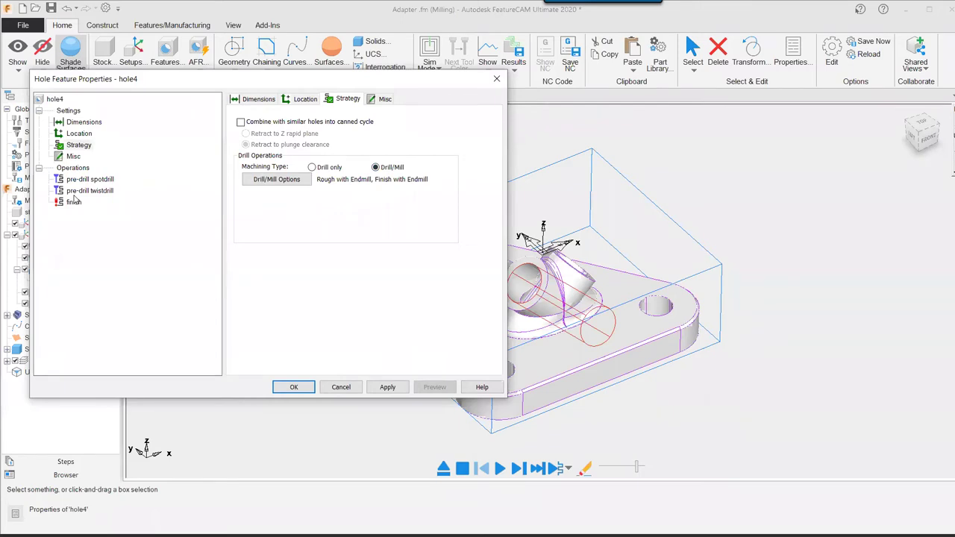
Step: Assign the 0.7500 diameter twist drill TD_07500_3|4:T to hole4's pre-drill twistdrill operation and apply the change
left_click(90, 191)
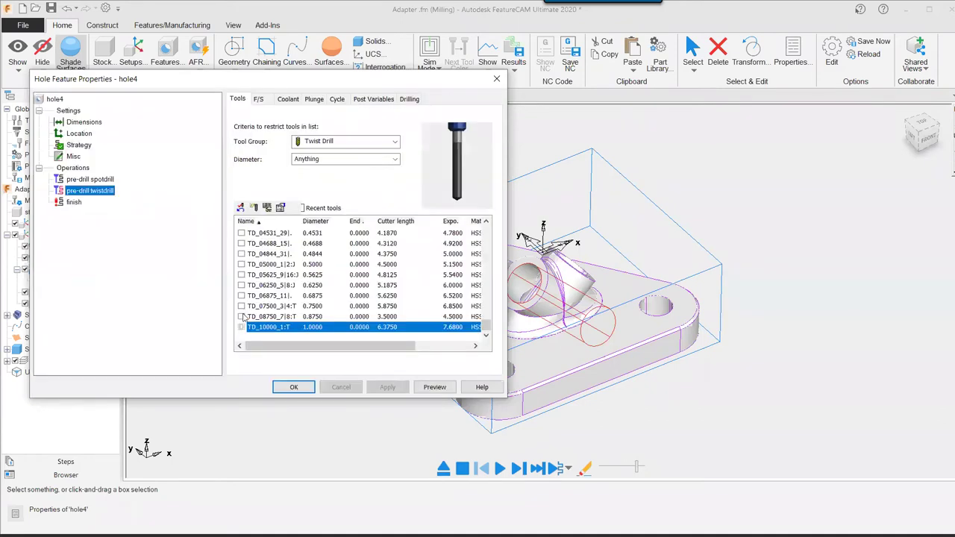
left_click(241, 306)
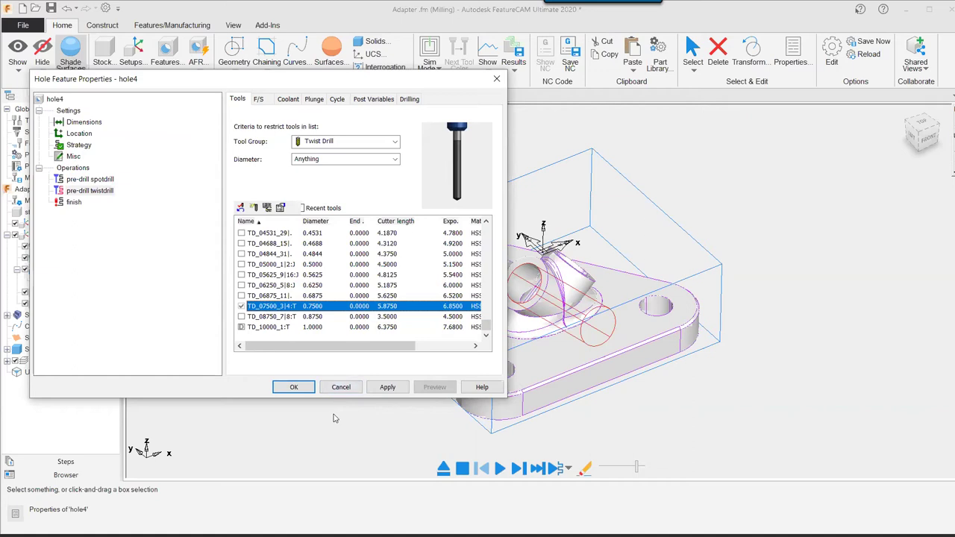
left_click(387, 386)
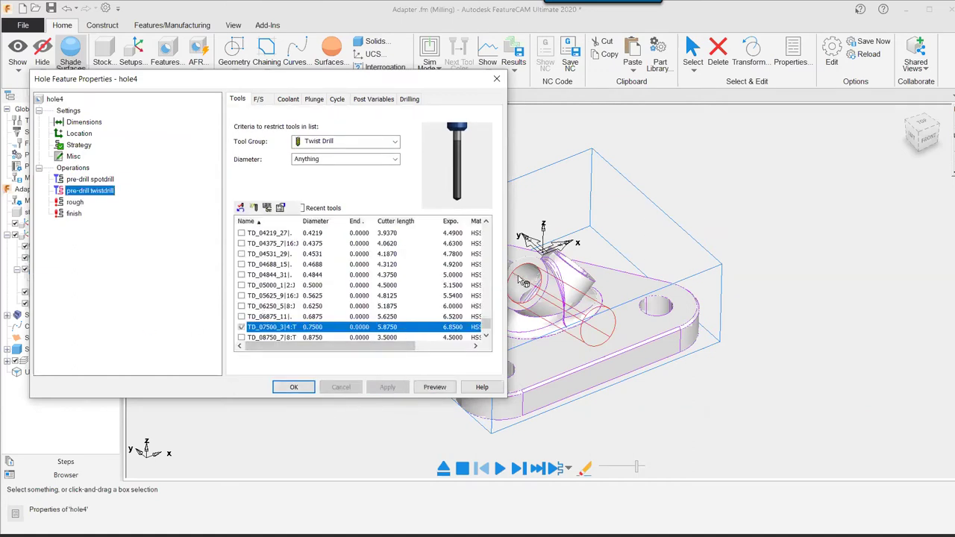
Step: Assign the 0.5000 diameter endmill from the recent tools to hole4's rough and finish operations and accept the feature properties
left_click(74, 202)
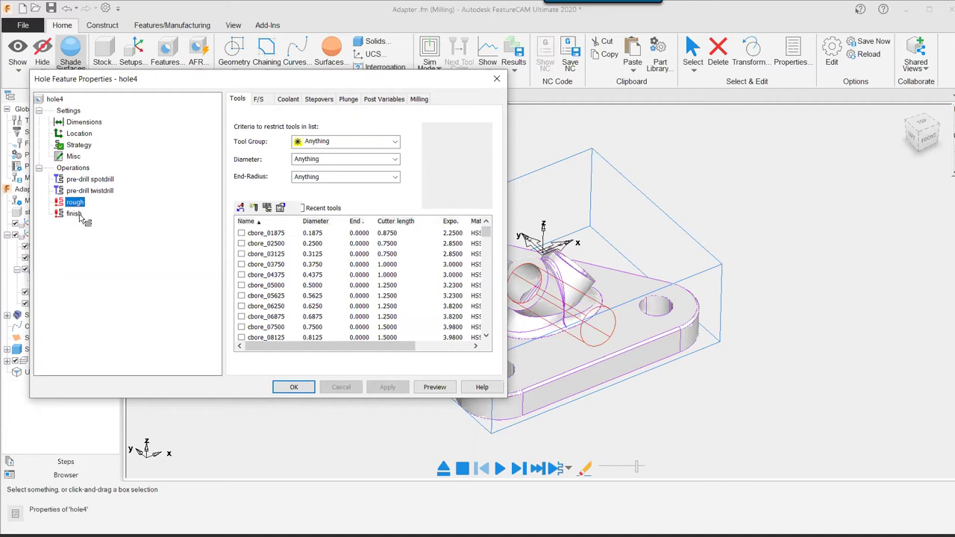
left_click(301, 208)
left_click(241, 233)
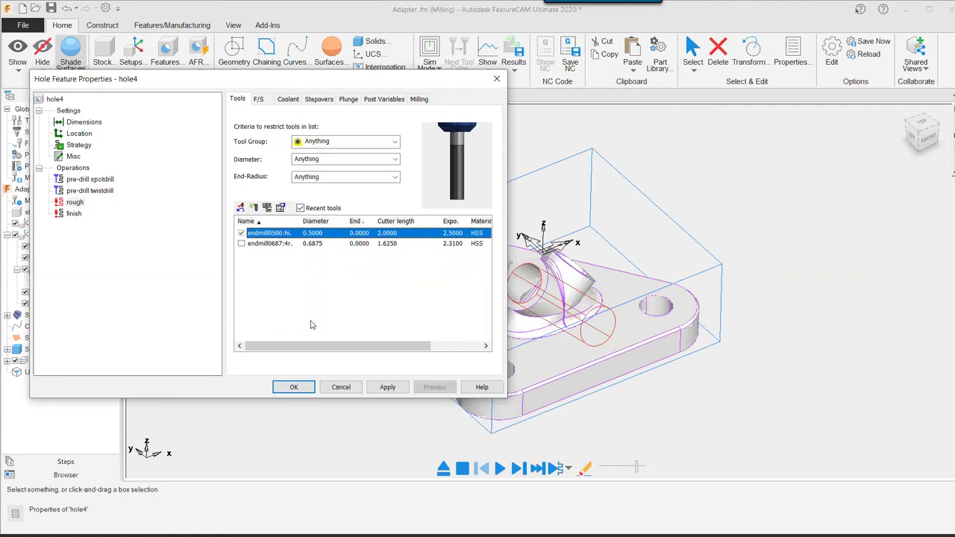
left_click(387, 387)
left_click(71, 214)
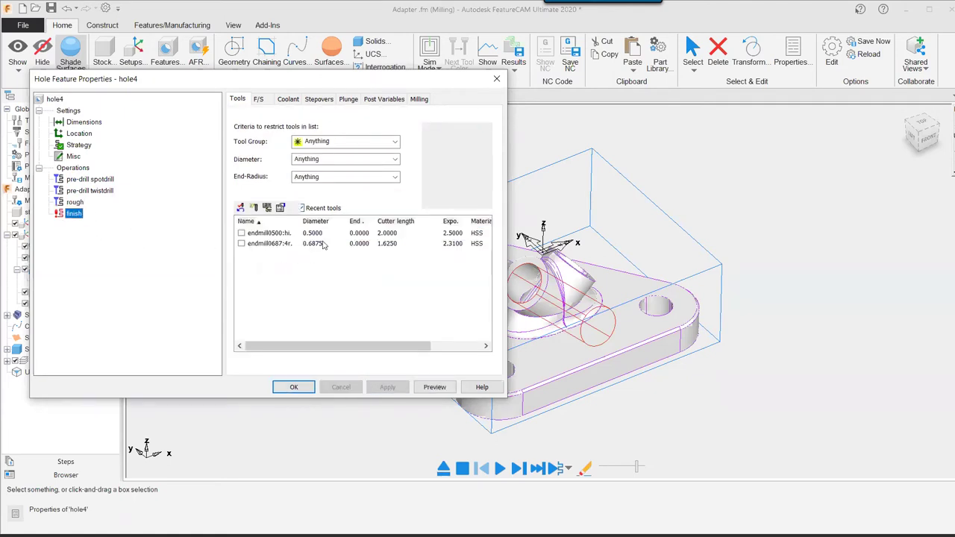
left_click(241, 233)
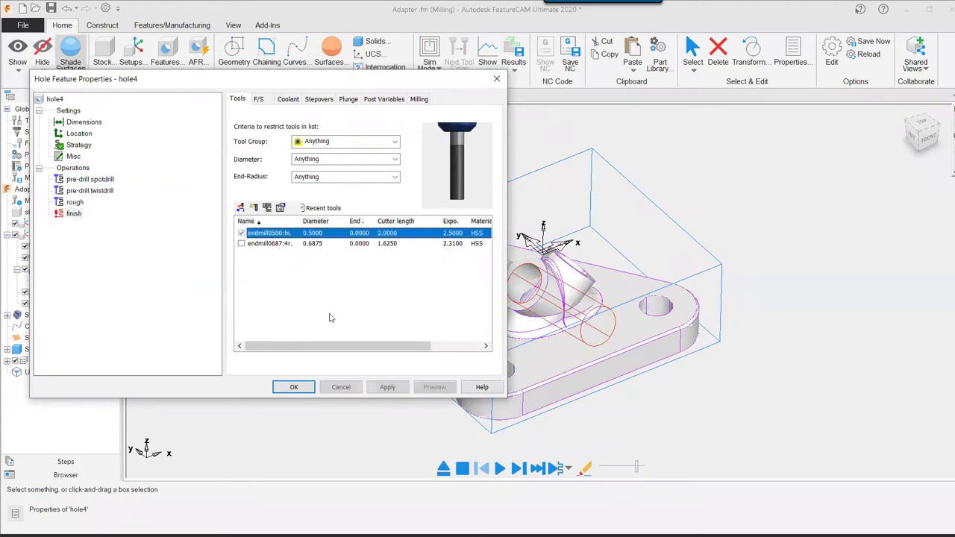
left_click(387, 387)
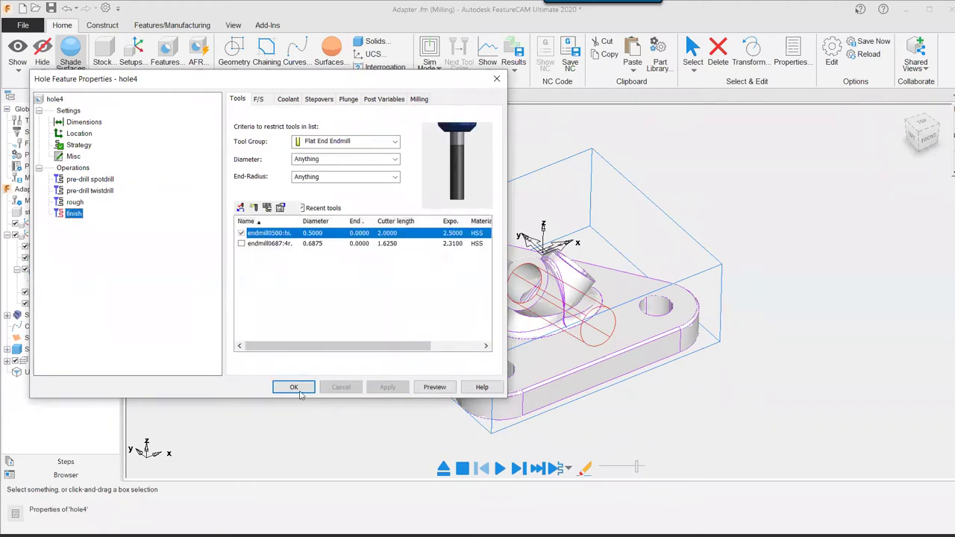
left_click(294, 388)
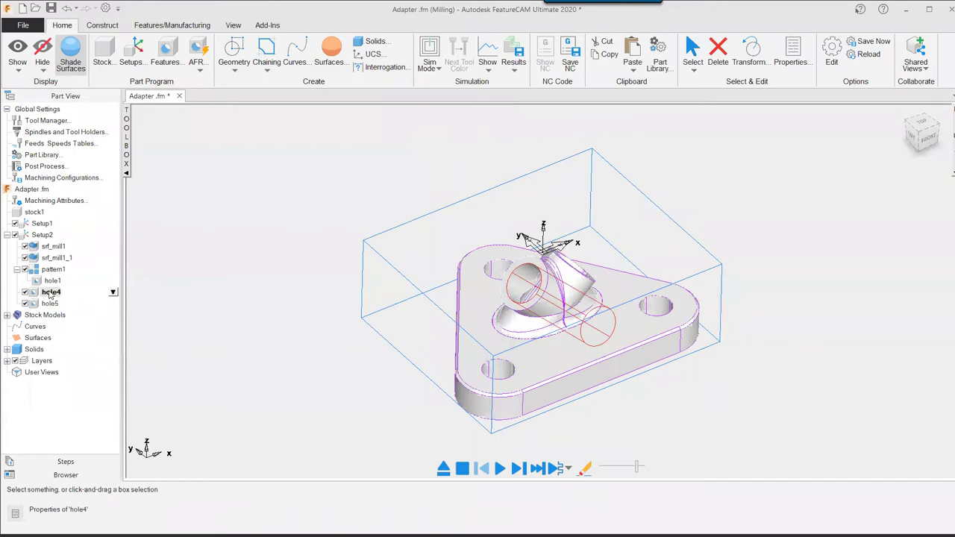
Step: Change hole5's machining type to Drill/Mill and assign the 0.7500 twist drill TD_07500_3|4:T to its pre-drill twistdrill operation
right_click(50, 304)
left_click(231, 323)
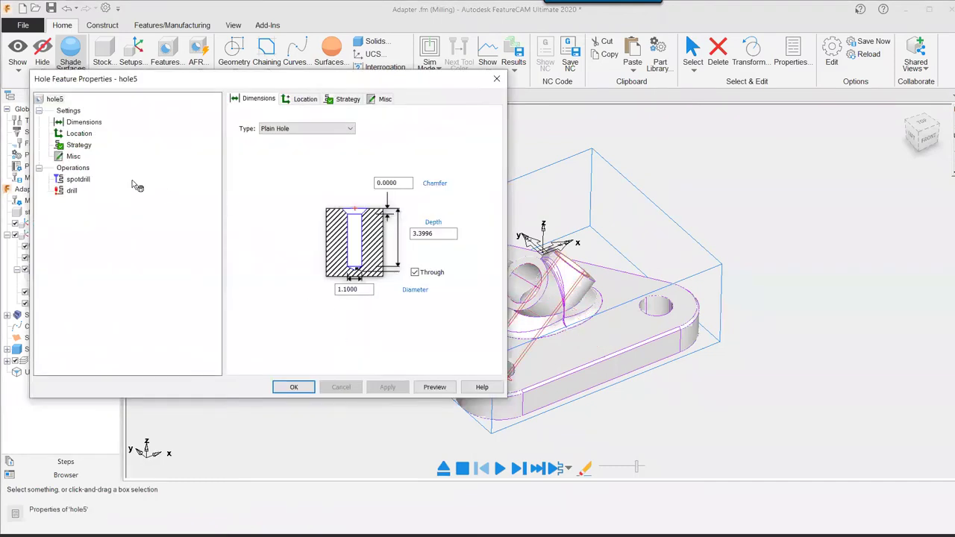
left_click(350, 100)
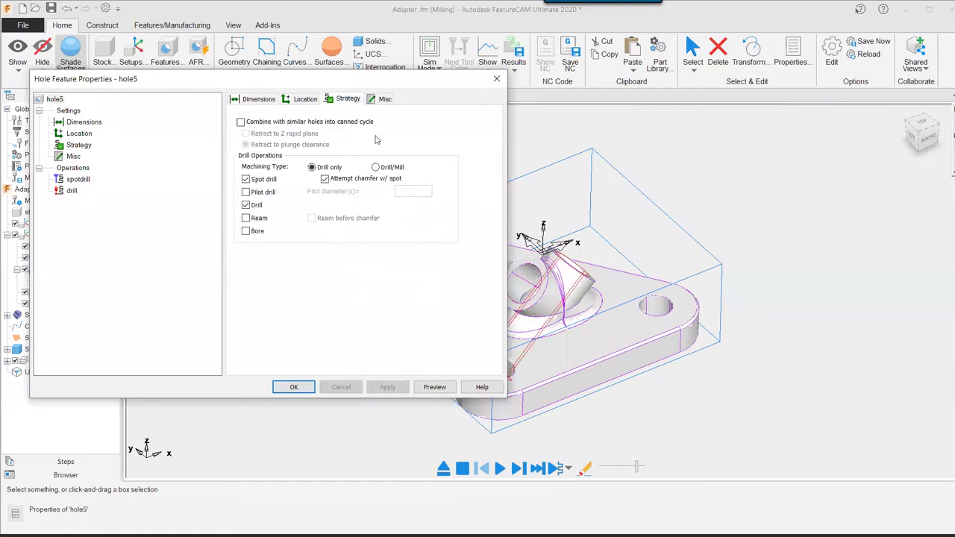
left_click(376, 167)
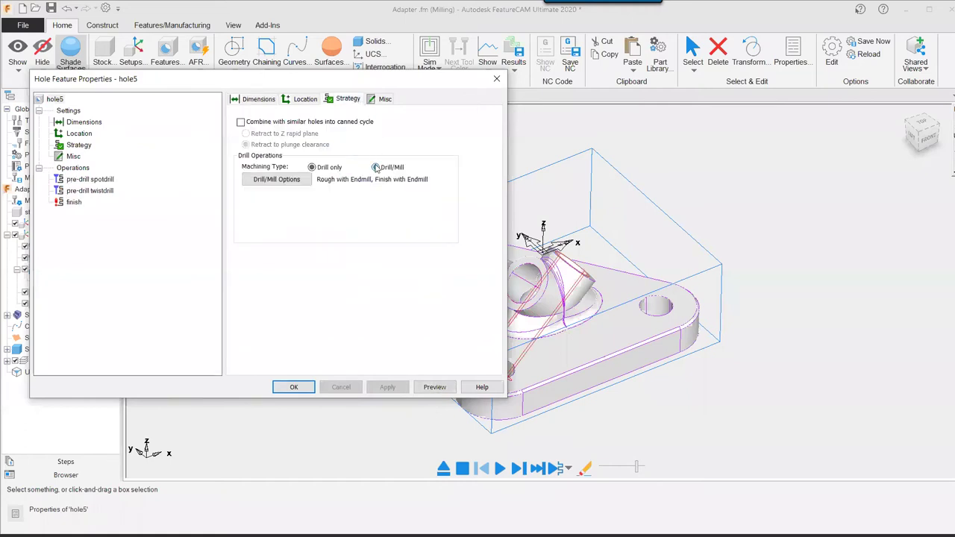
left_click(103, 191)
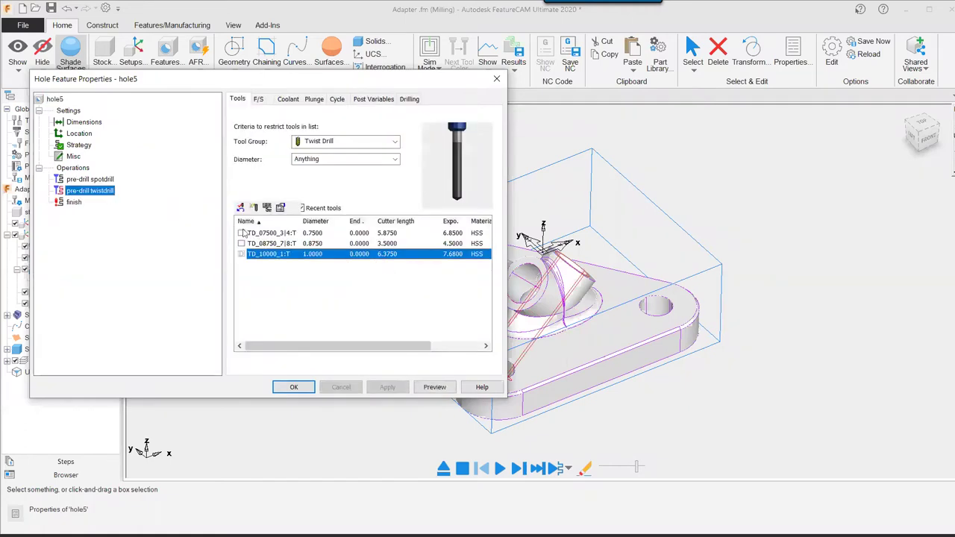
left_click(242, 233)
Step: Assign the 0.5000 diameter endmill to hole5's rough and finish operations and accept the feature properties
left_click(75, 202)
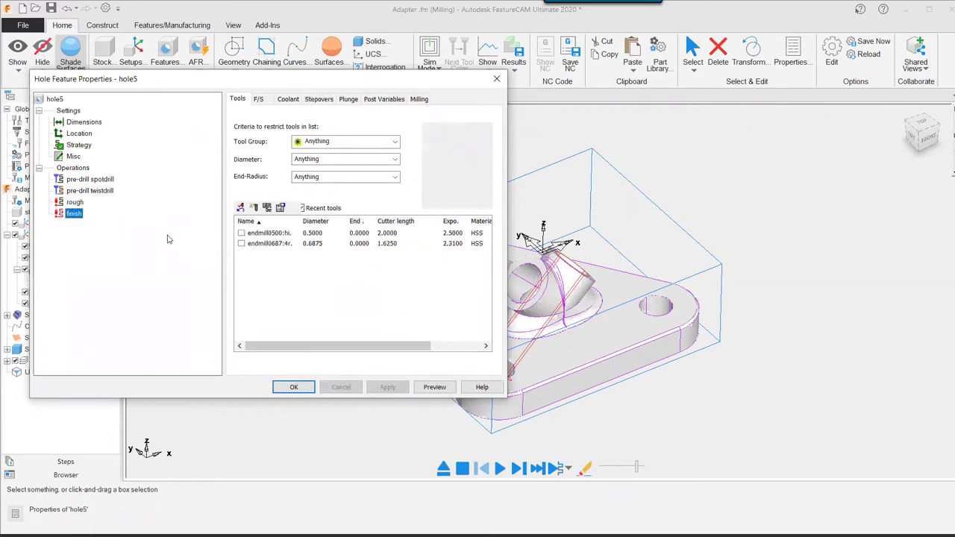
left_click(73, 202)
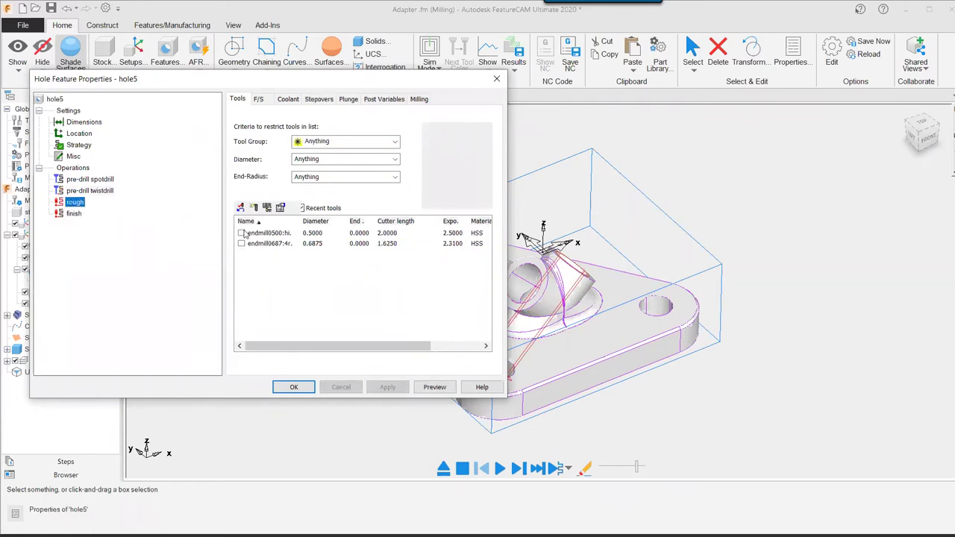
left_click(242, 233)
left_click(387, 387)
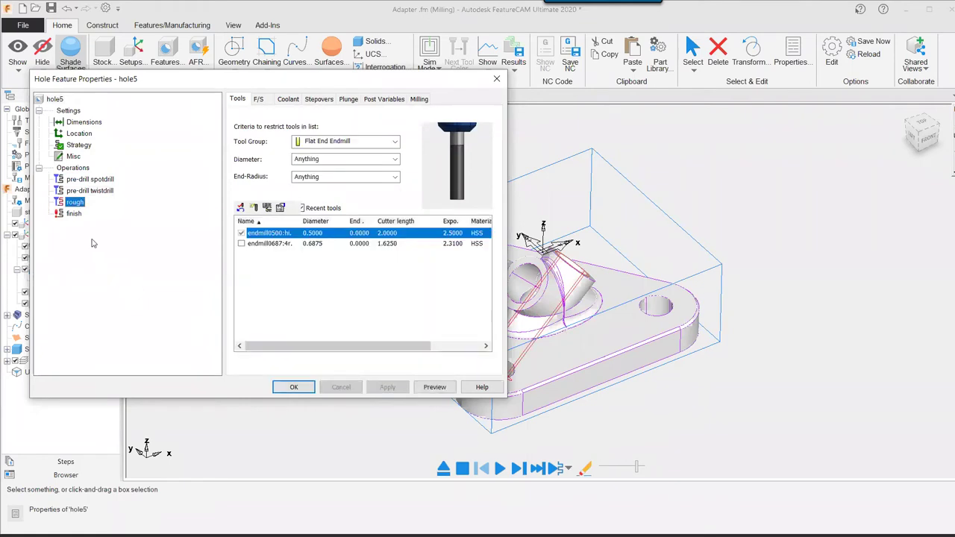
left_click(74, 213)
left_click(242, 233)
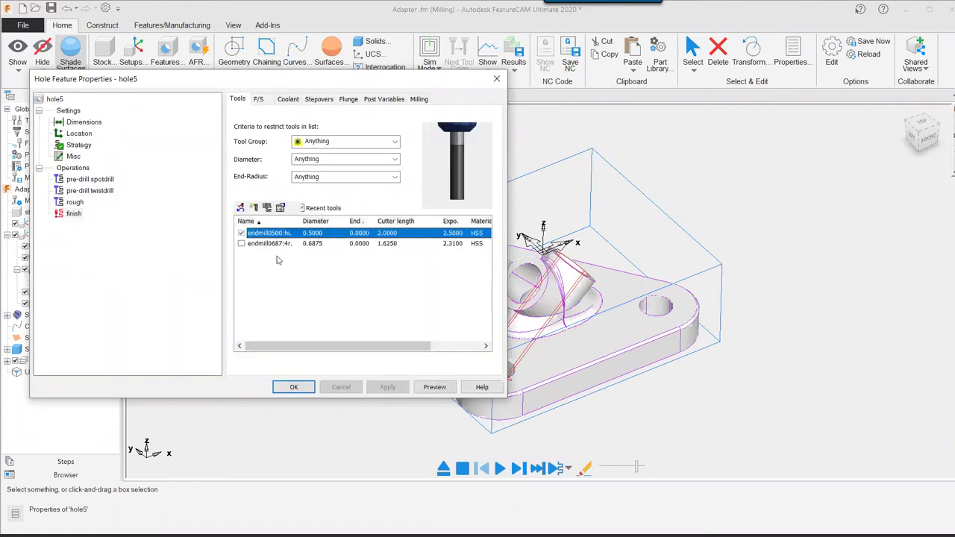
left_click(387, 387)
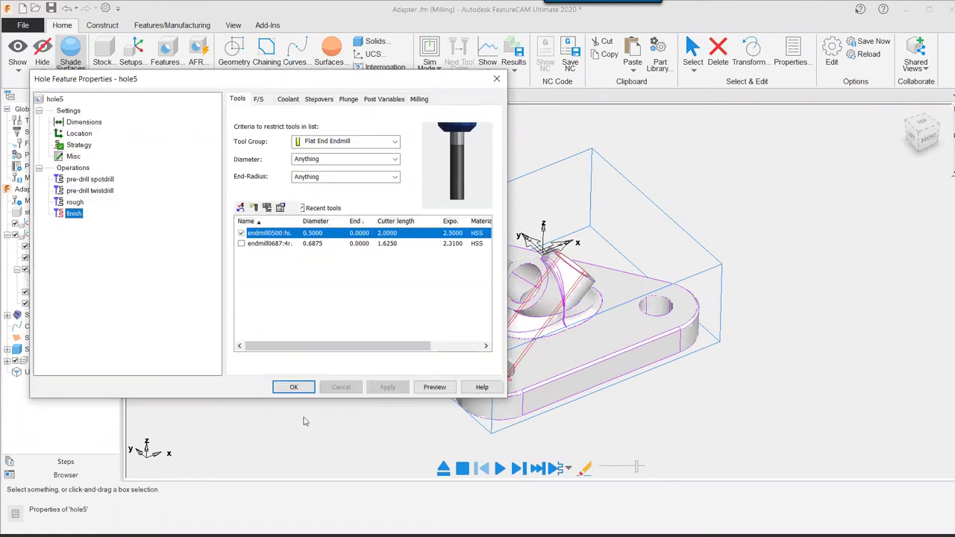
left_click(295, 388)
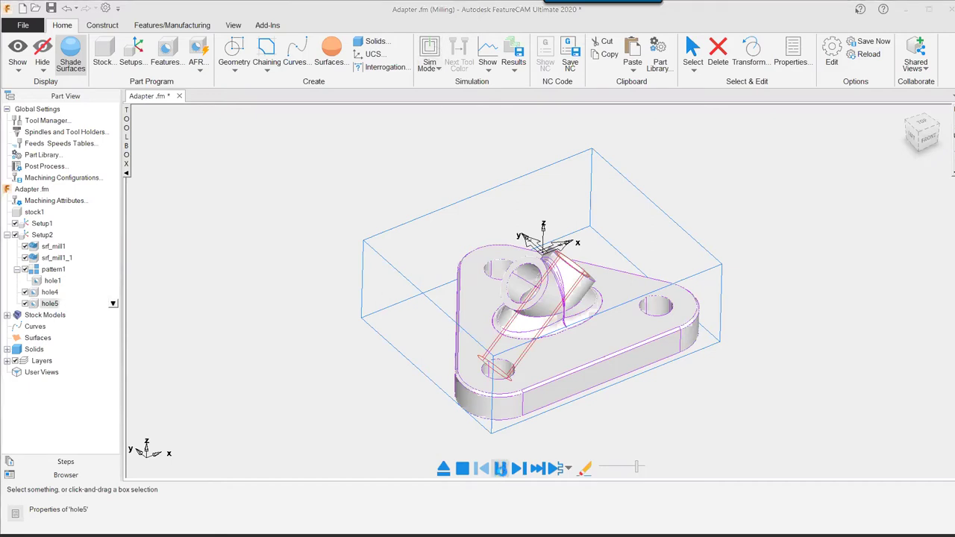
Step: Play the centerline toolpath simulation, then switch to machine simulation and run it with the whole machine in view
left_click(500, 467)
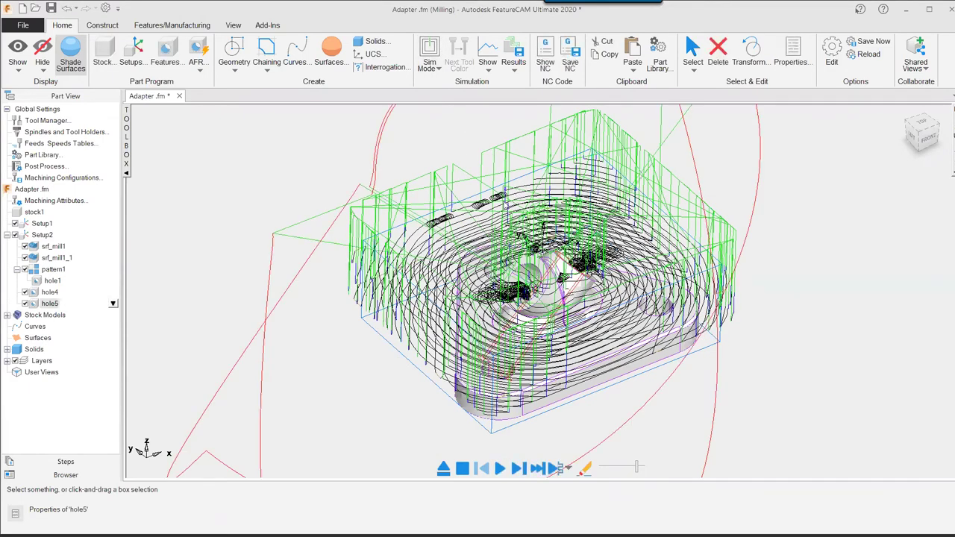
middle_click_drag(808, 324, 795, 297)
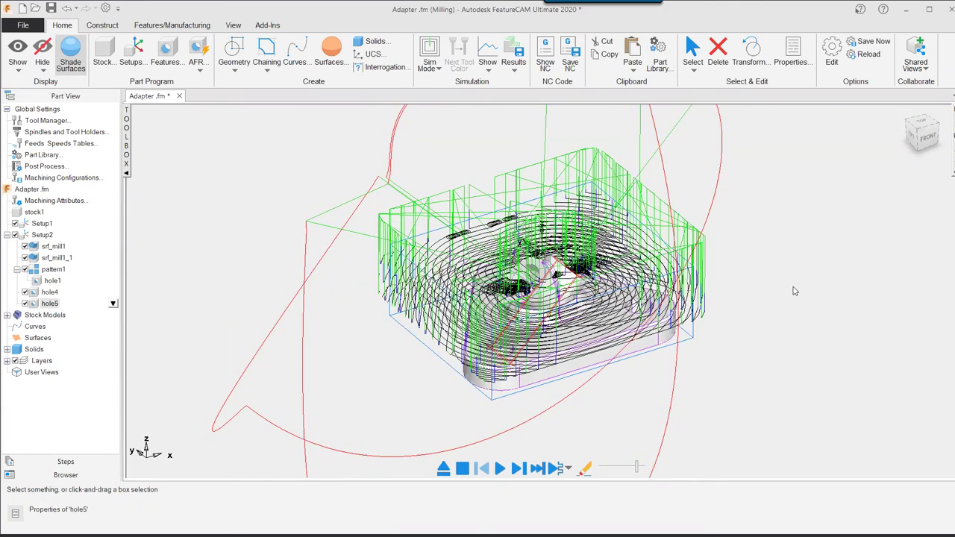
left_click(430, 67)
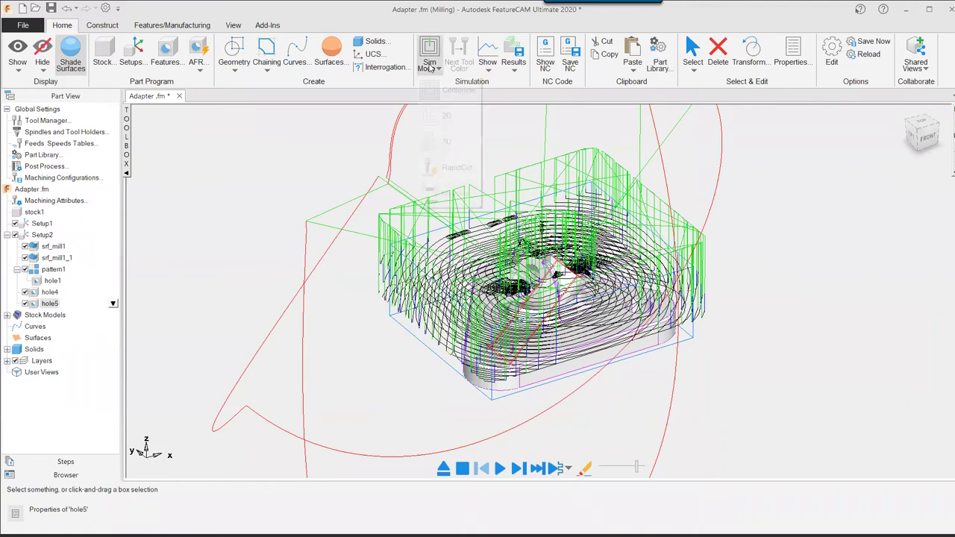
left_click(446, 192)
left_click(499, 469)
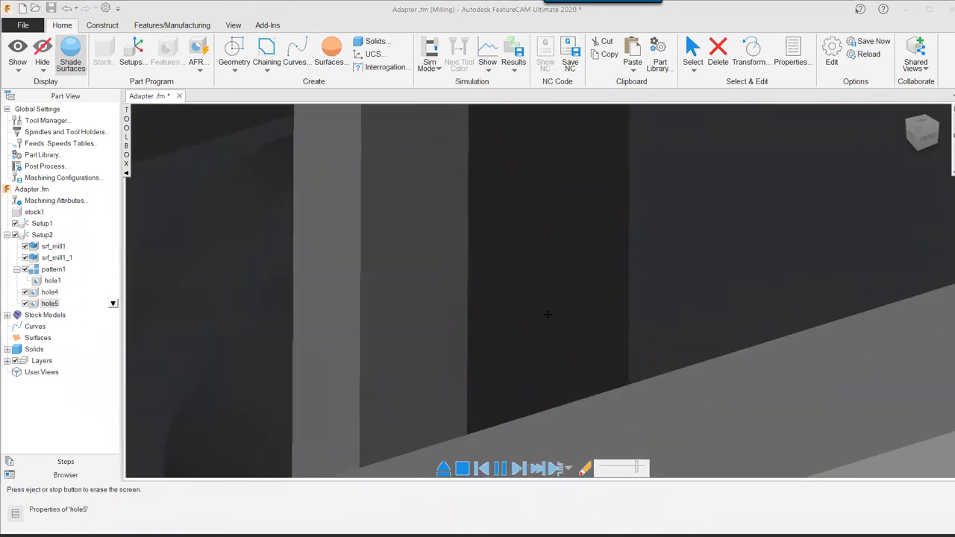
scroll(547, 314, "down", 5)
middle_click_drag(532, 284, 681, 351)
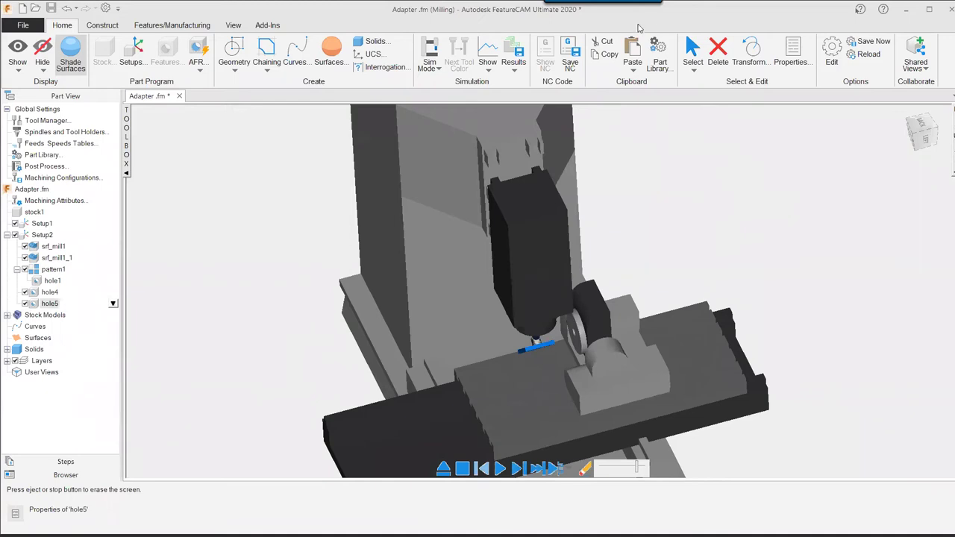
middle_click_drag(671, 194, 647, 215)
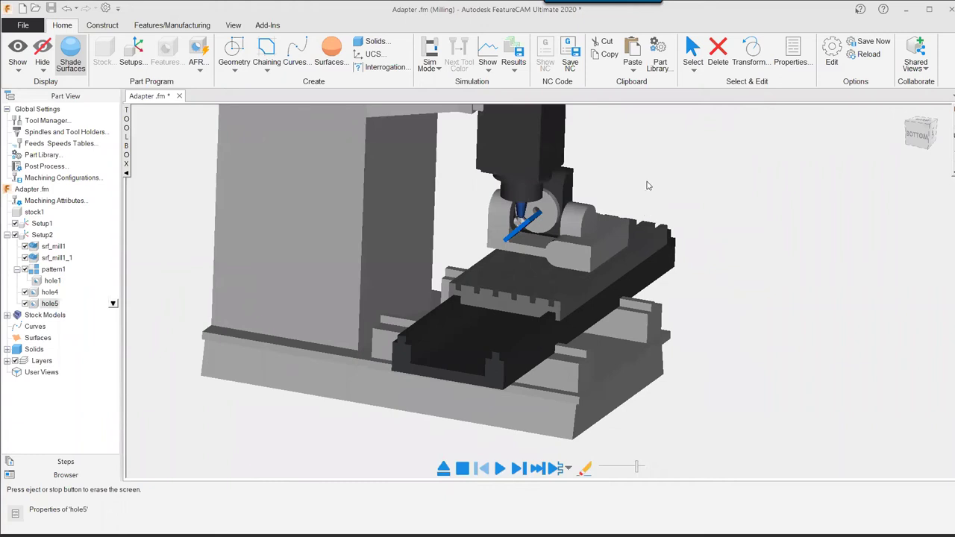
Step: Examine the tool and holder against the tilted part in the machine simulation for interference, then exit the simulation
scroll(525, 229, "up", 4)
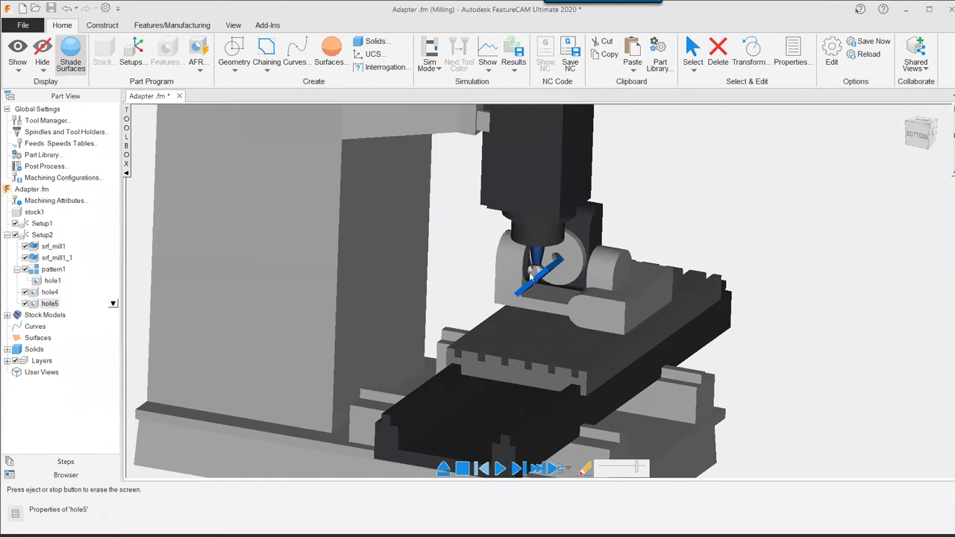
scroll(528, 253, "up", 3)
scroll(532, 241, "up", 3)
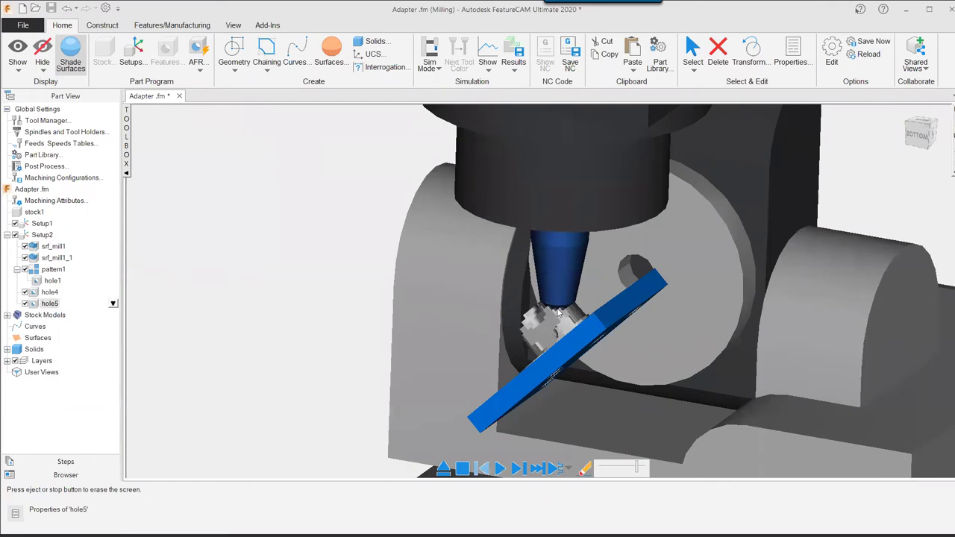
scroll(559, 313, "up", 5)
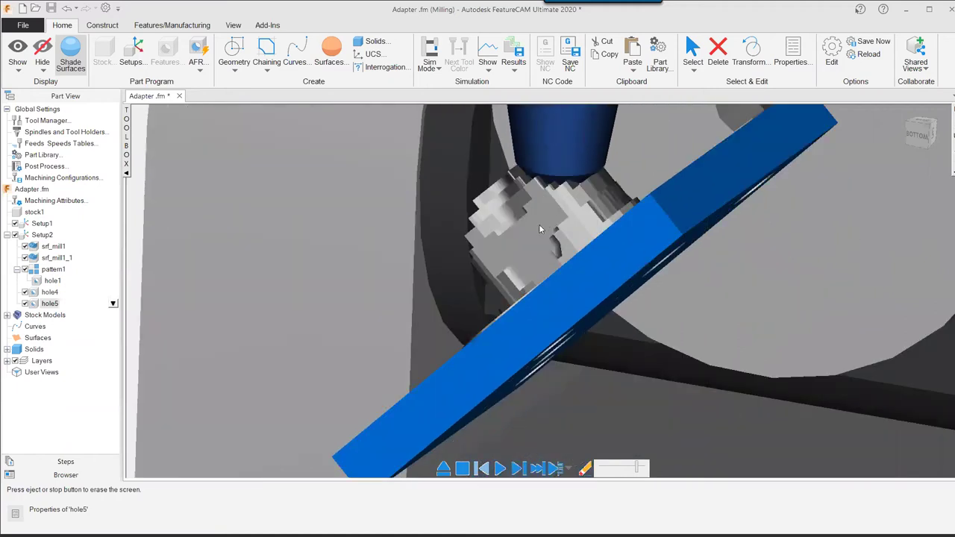
middle_click_drag(540, 221, 585, 160)
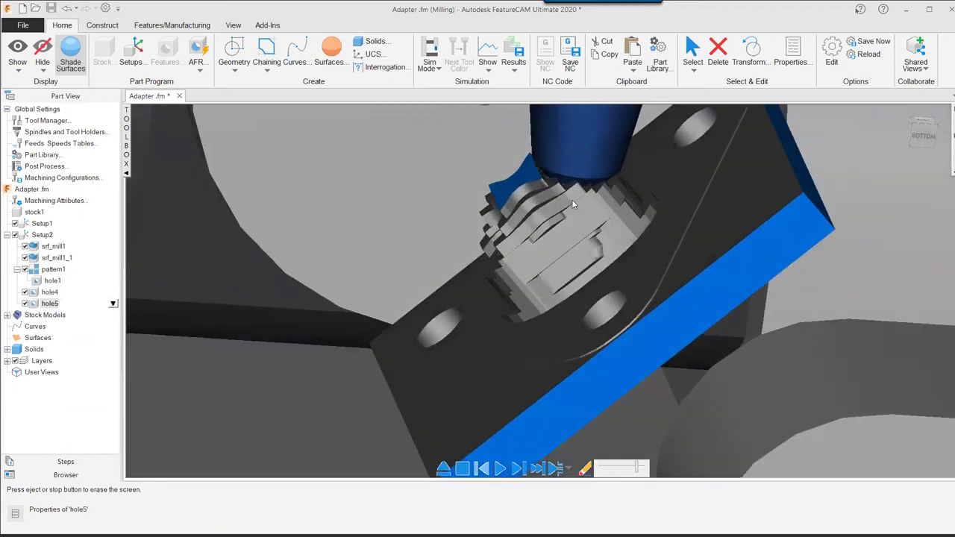
left_click(538, 226)
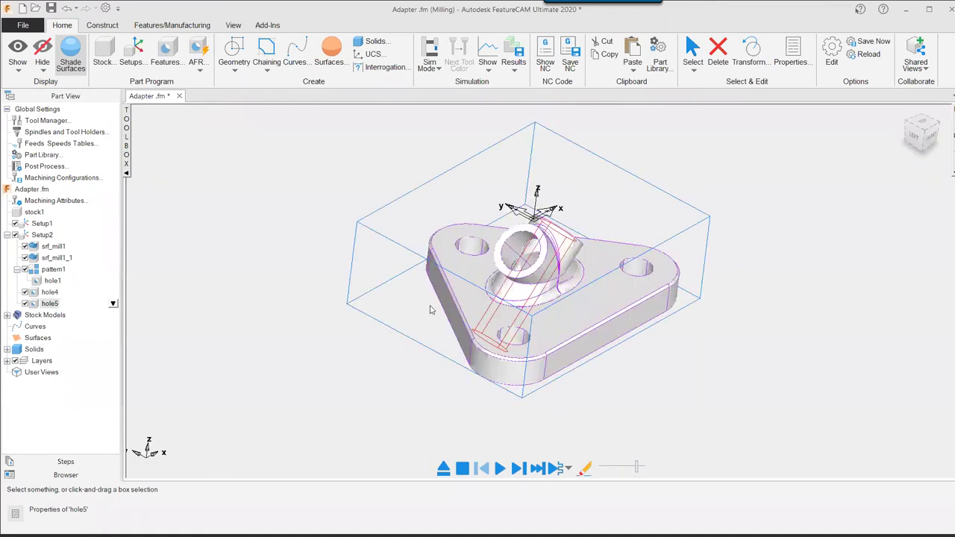
Step: Check how far hole4 extends through the part from the front and set its depth to 1.5
double_click(50, 292)
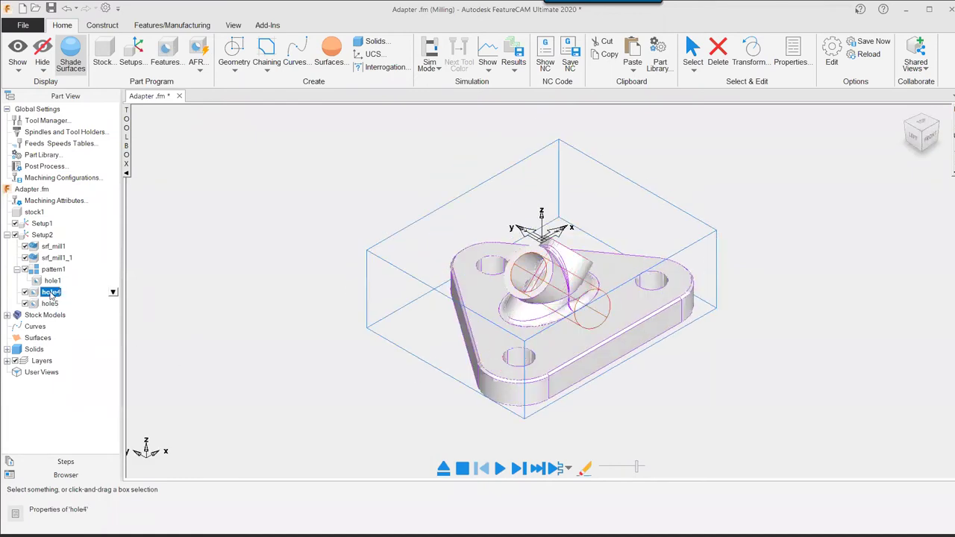
middle_click_drag(789, 322, 699, 280)
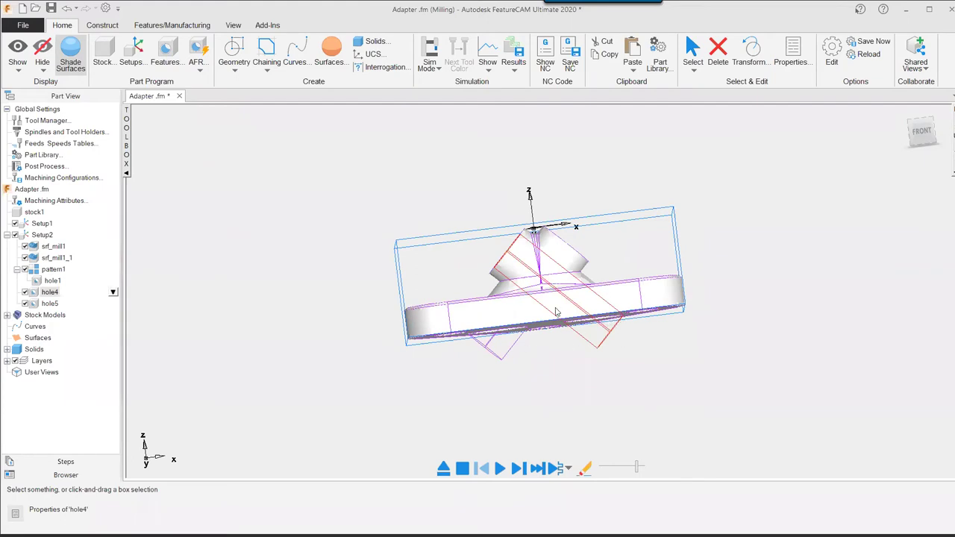
right_click(55, 293)
left_click(146, 305)
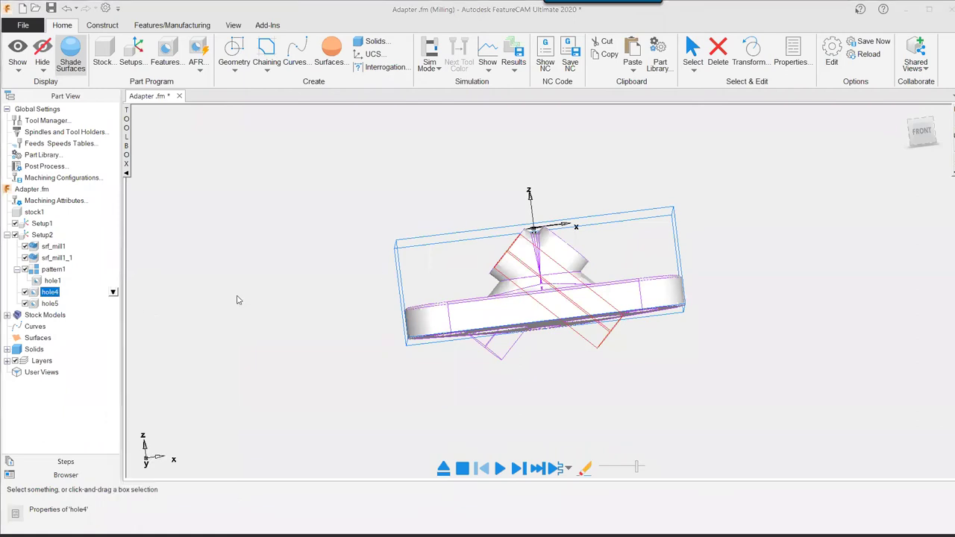
double_click(433, 233)
type("1.5")
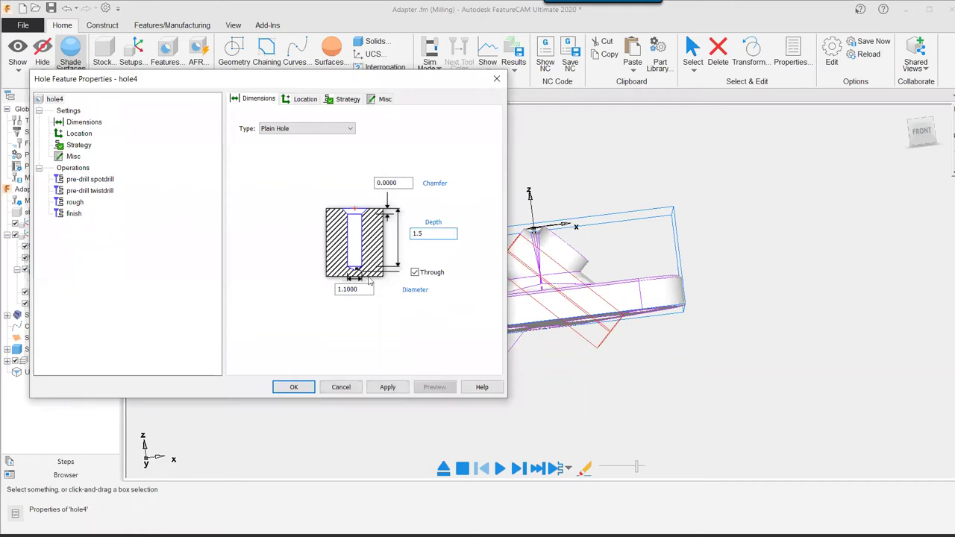
left_click(387, 386)
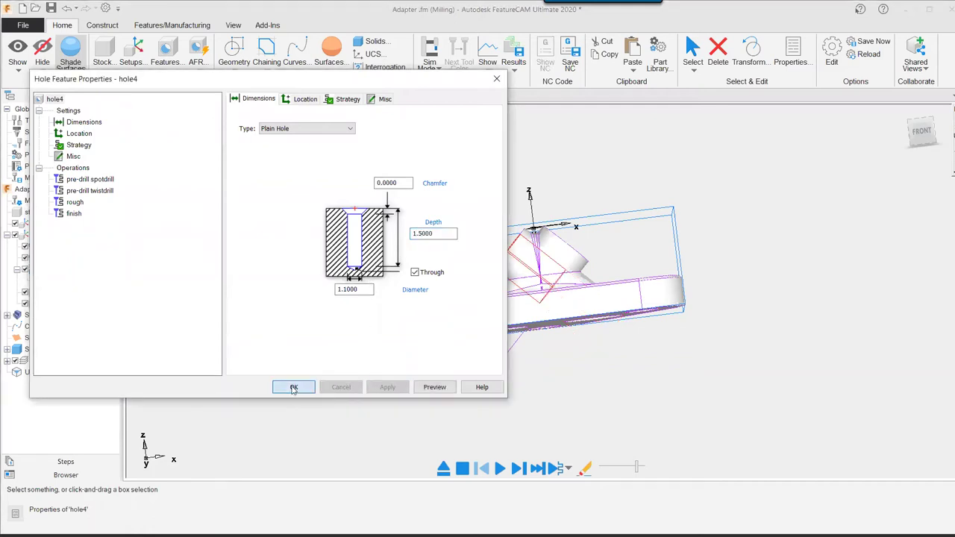
left_click(293, 387)
Step: Set the depth of hole5 to 1.5 and accept the feature properties
left_click(50, 303)
right_click(58, 306)
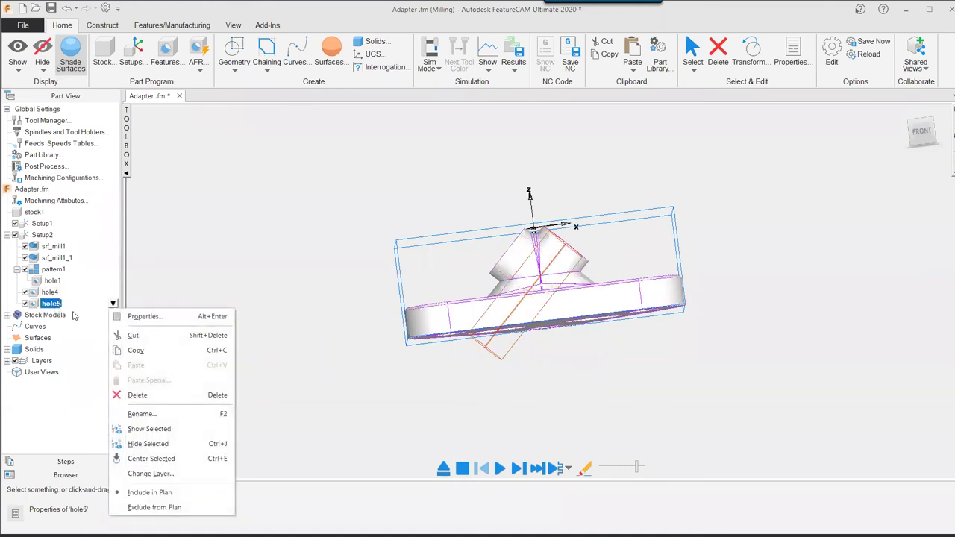
left_click(131, 319)
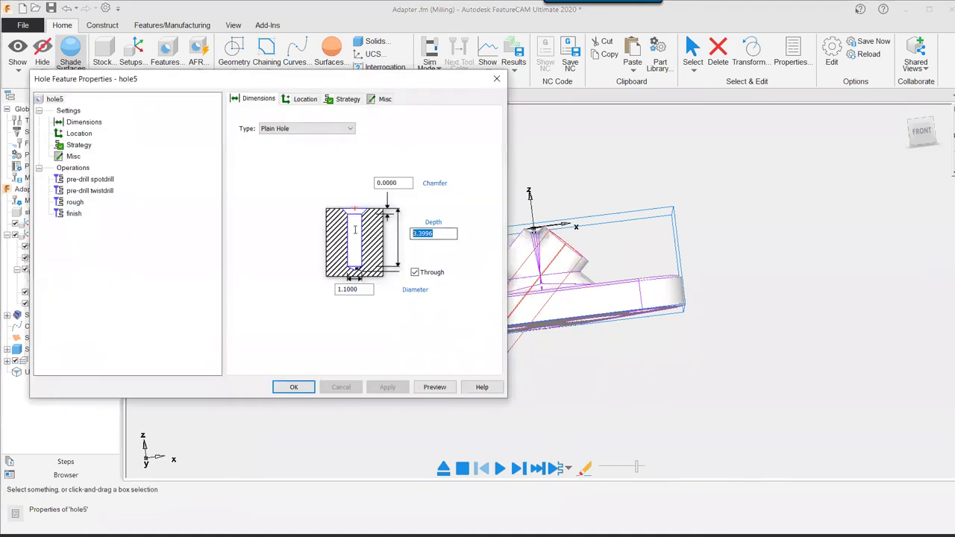
type("1.5")
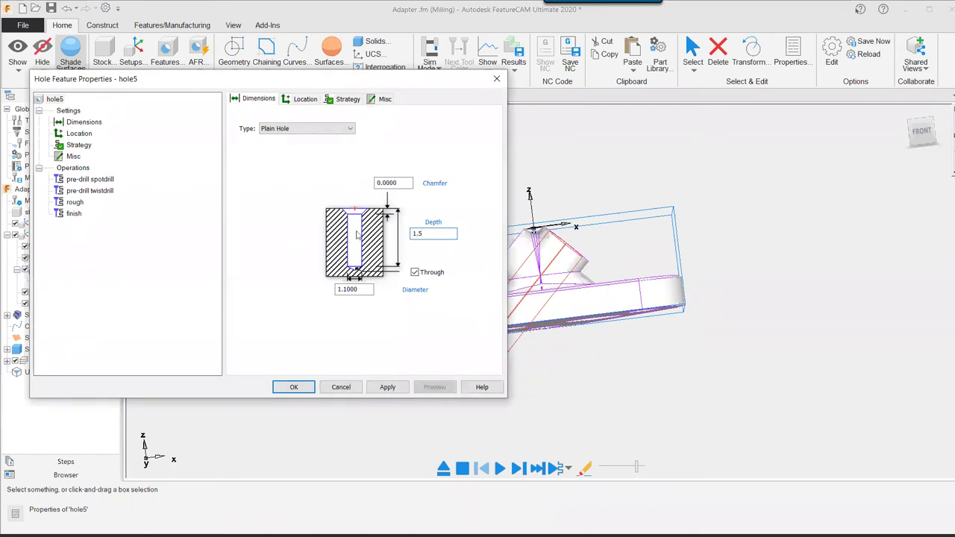
left_click(387, 387)
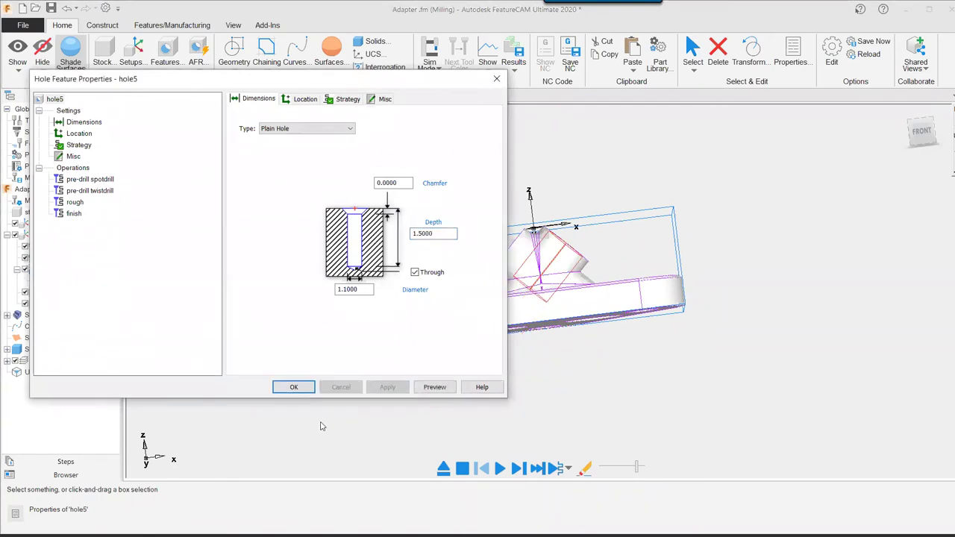
left_click(297, 387)
Step: Run the machine simulation again, inspect the angled holes and tool clearance up close, and exit the simulation
middle_click_drag(359, 444, 281, 392)
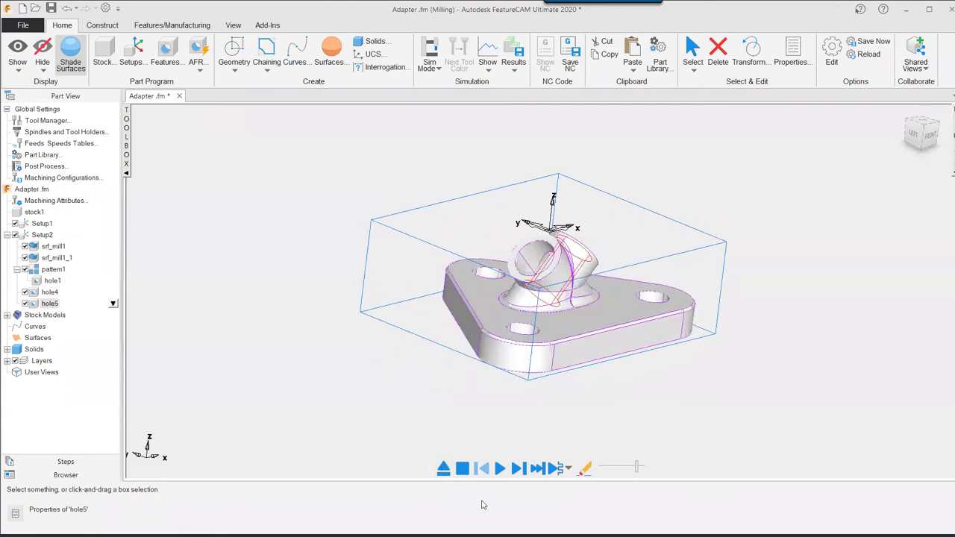
left_click(500, 467)
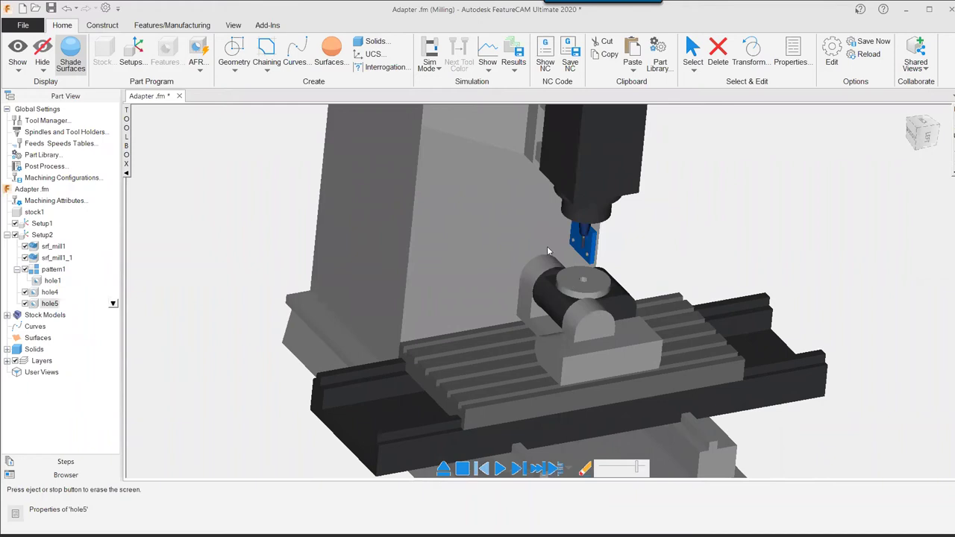
middle_click_drag(678, 253, 631, 230)
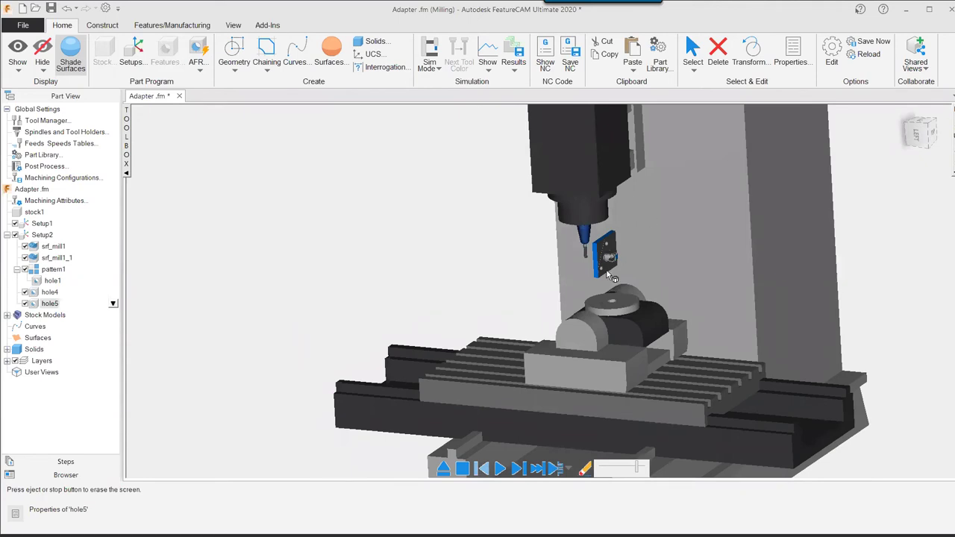
scroll(600, 270, "up", 1)
middle_click_drag(640, 254, 534, 328)
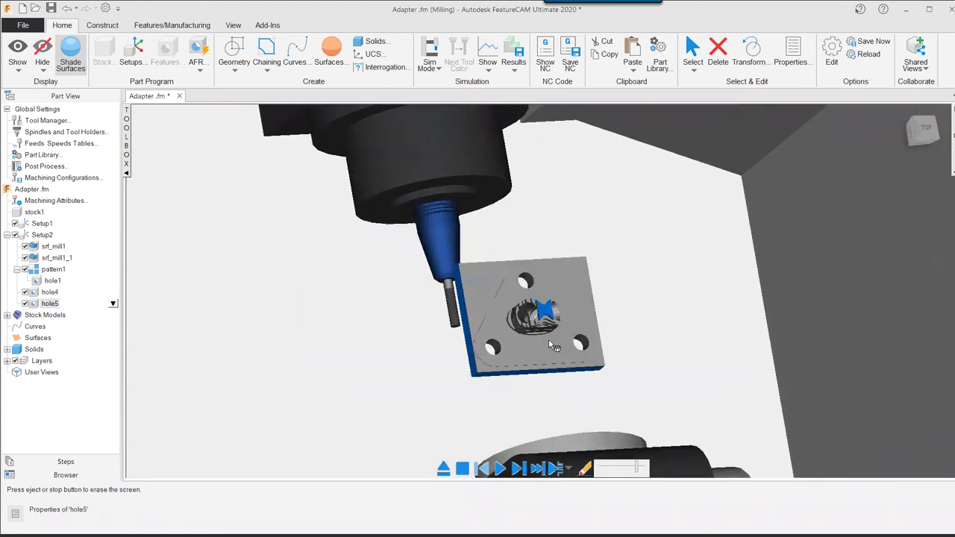
left_click(623, 304)
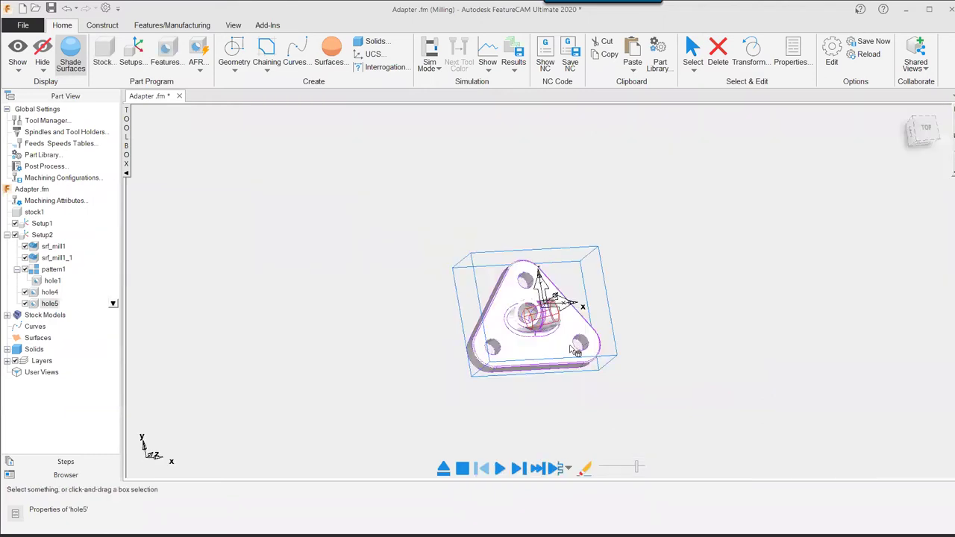
Step: Display the Rough_1 stock model, examine its remaining material from several angles, and deselect it to view the part alone
left_click(6, 315)
left_click(46, 326)
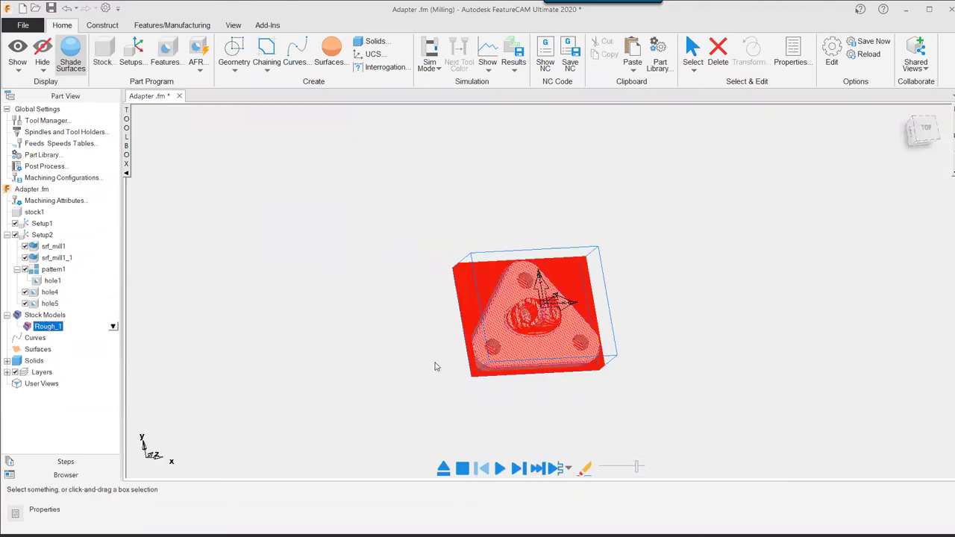
middle_click_drag(419, 343, 428, 275)
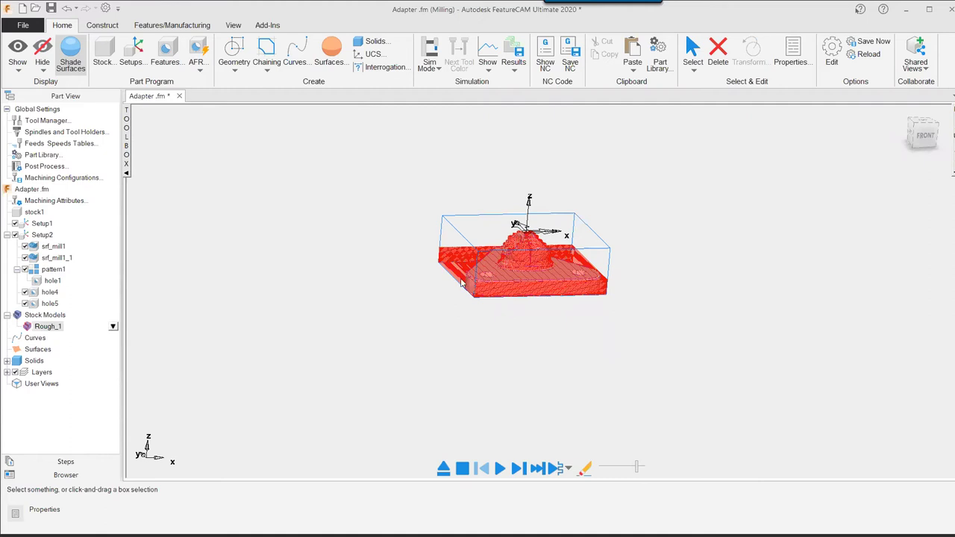
middle_click_drag(431, 316, 549, 258)
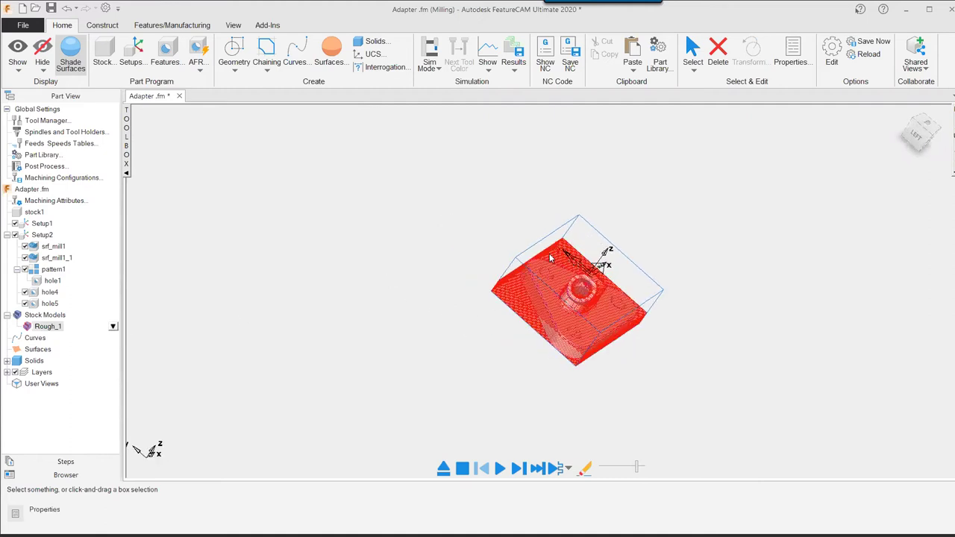
key("F6")
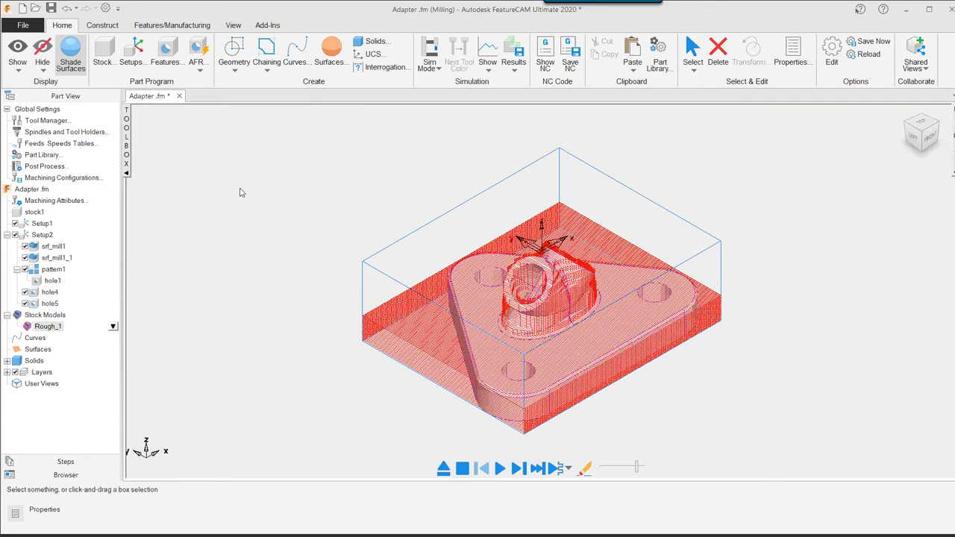
left_click(322, 166)
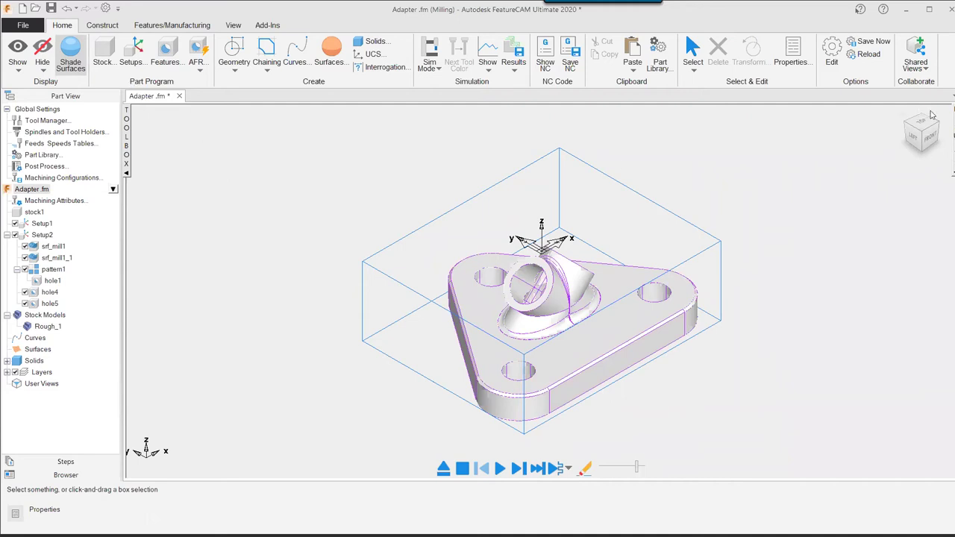
left_click(929, 136)
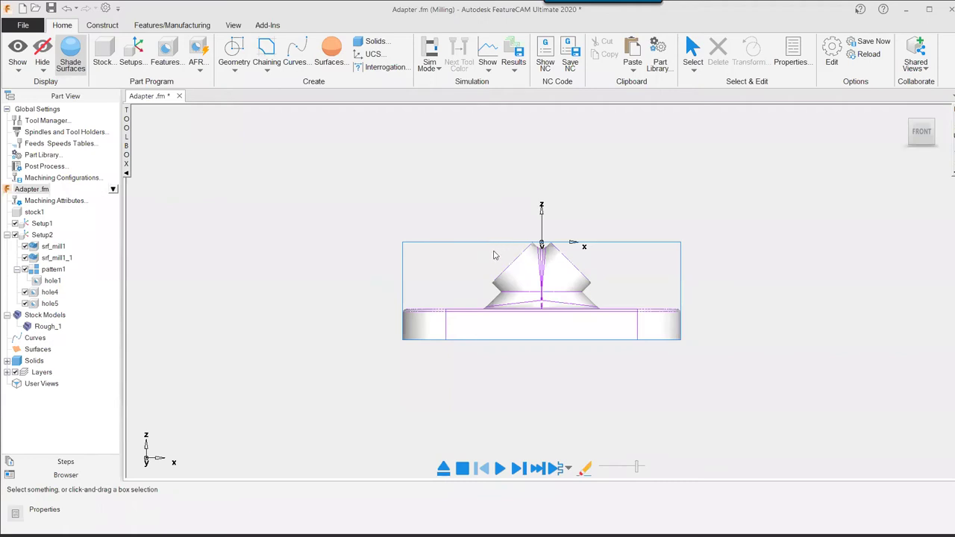
key("F6")
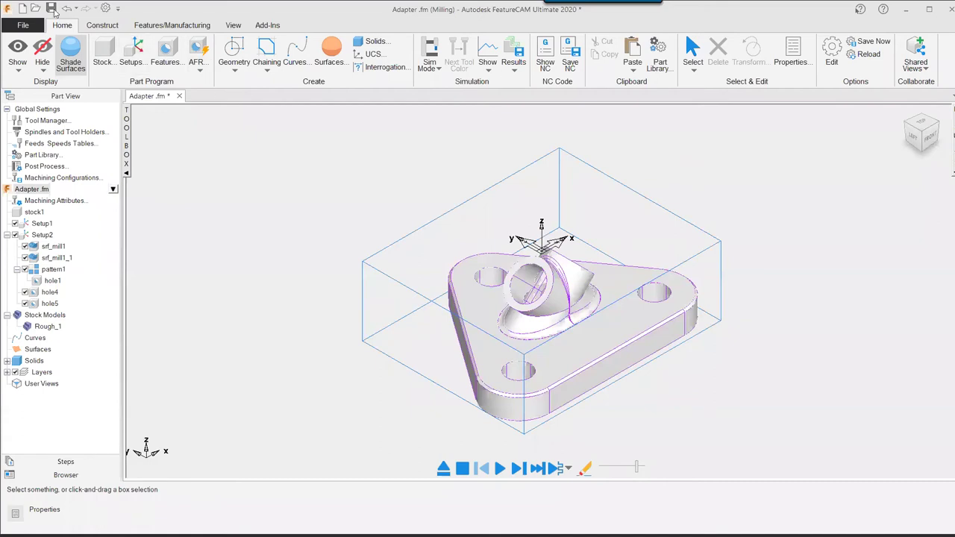
Step: Save the Adapter document together with its milling toolpaths and close it
left_click(50, 9)
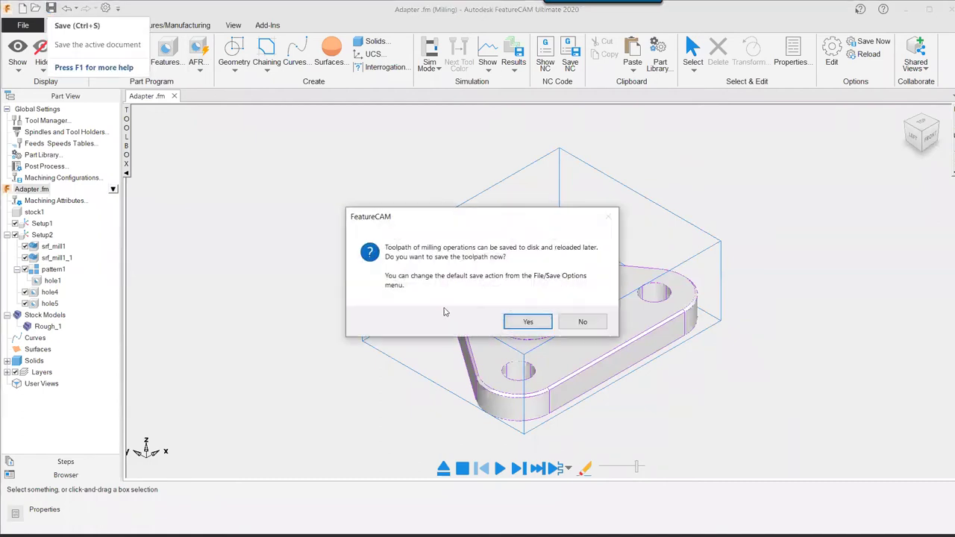
left_click(528, 323)
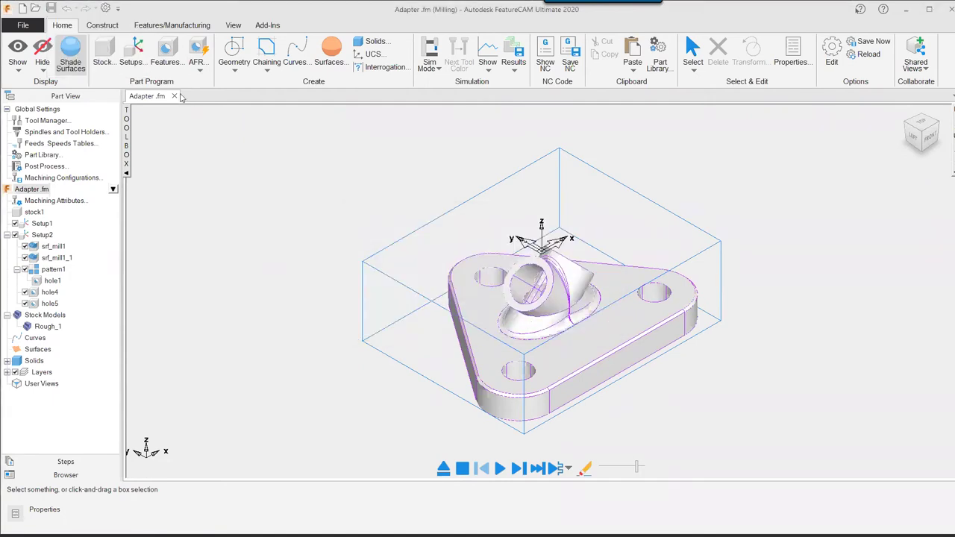
left_click(175, 96)
Step: Switch to Fusion 360 and use Press Pull on the left angled tube's end face with a New Offset of 0.25 in
key("alt+Tab")
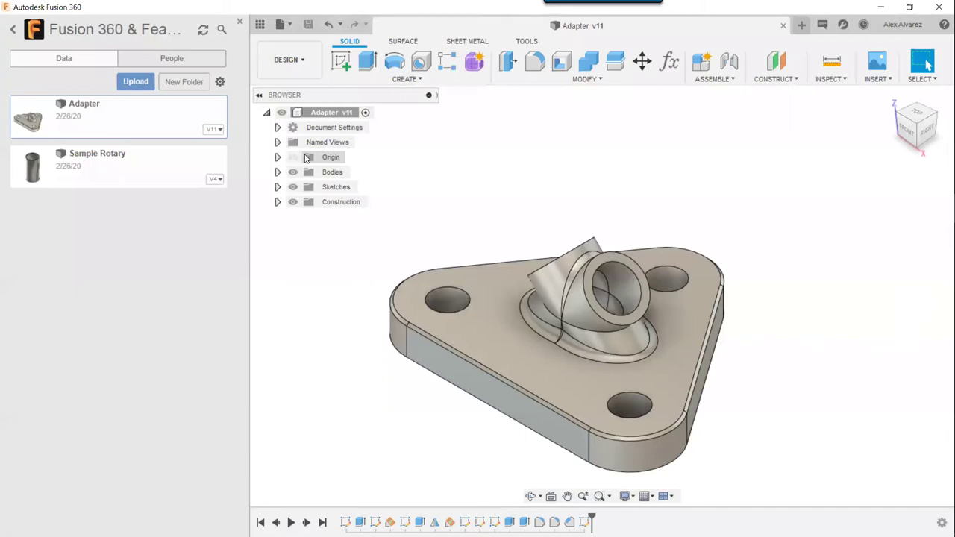
middle_click_drag(654, 207, 682, 189, "shift")
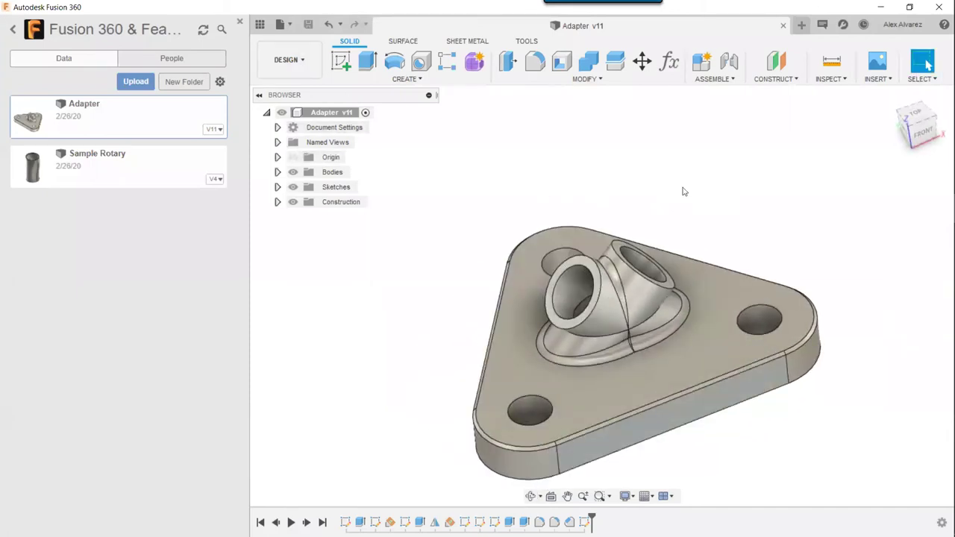
type("spr")
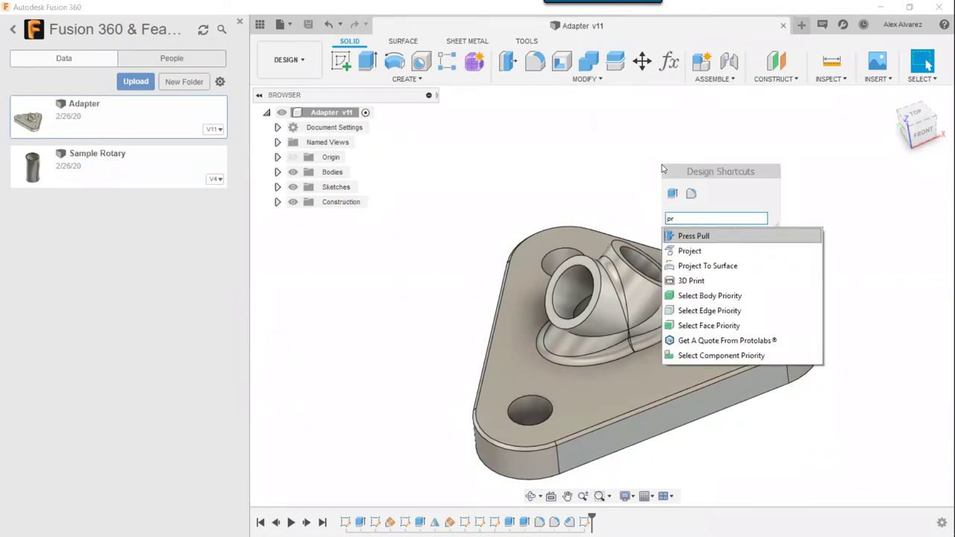
key("Return")
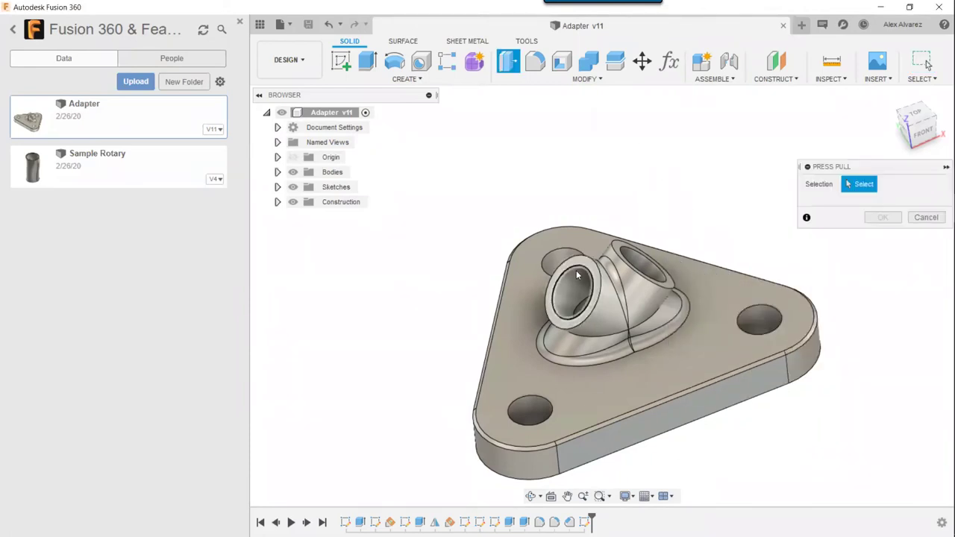
scroll(576, 275, "up", 5)
left_click(606, 342)
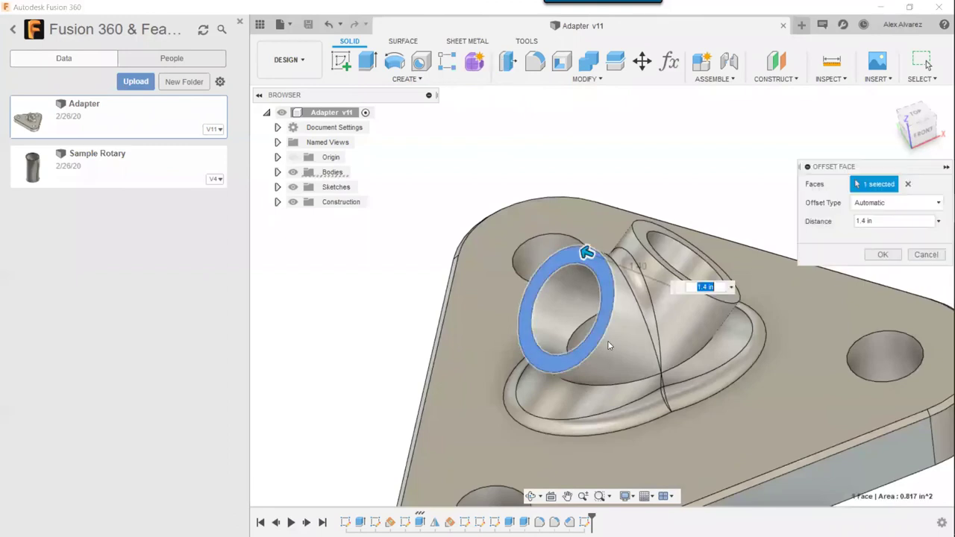
left_click(896, 203)
left_click(876, 231)
left_click_drag(602, 256, 571, 246)
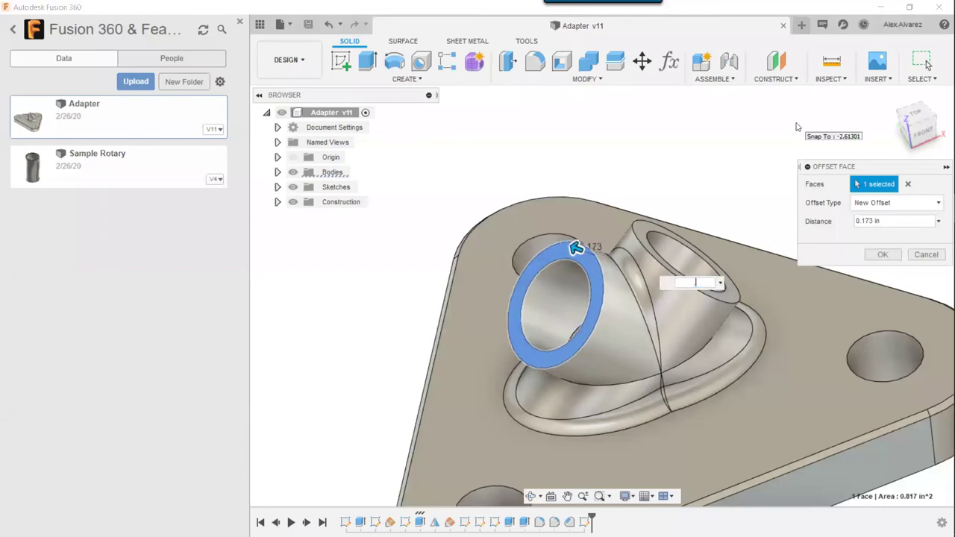
key("Return")
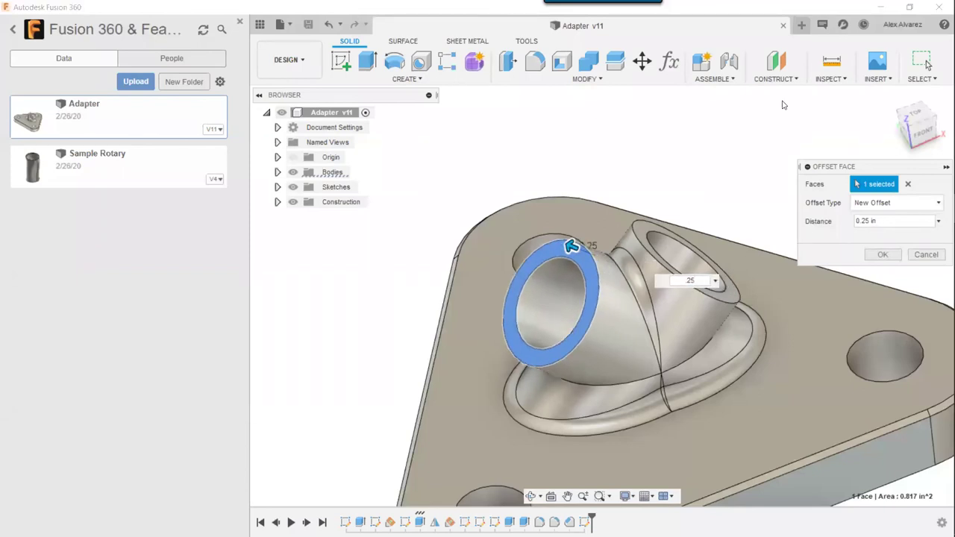
middle_click_drag(783, 105, 827, 170, "shift")
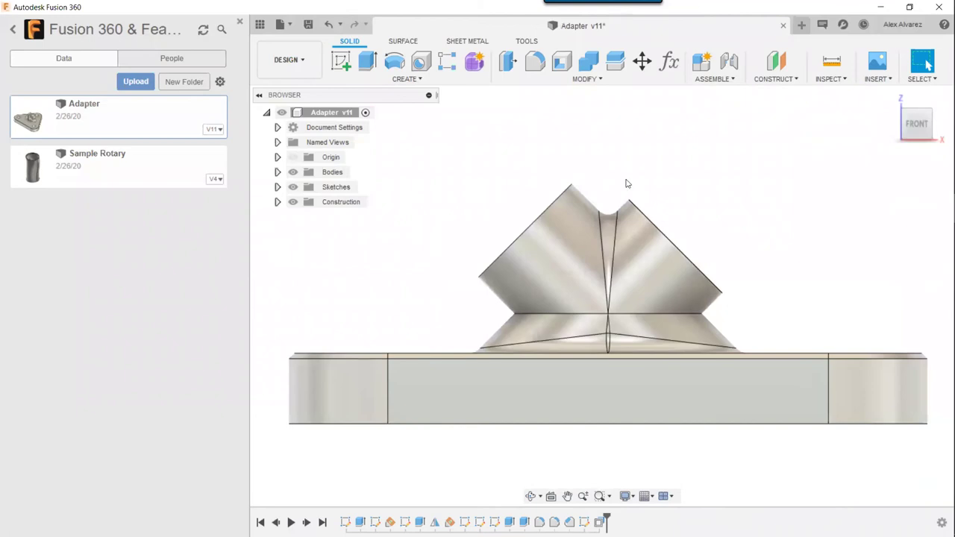
Step: Save the modified adapter as a new version with the description "User Saved"
left_click(291, 28)
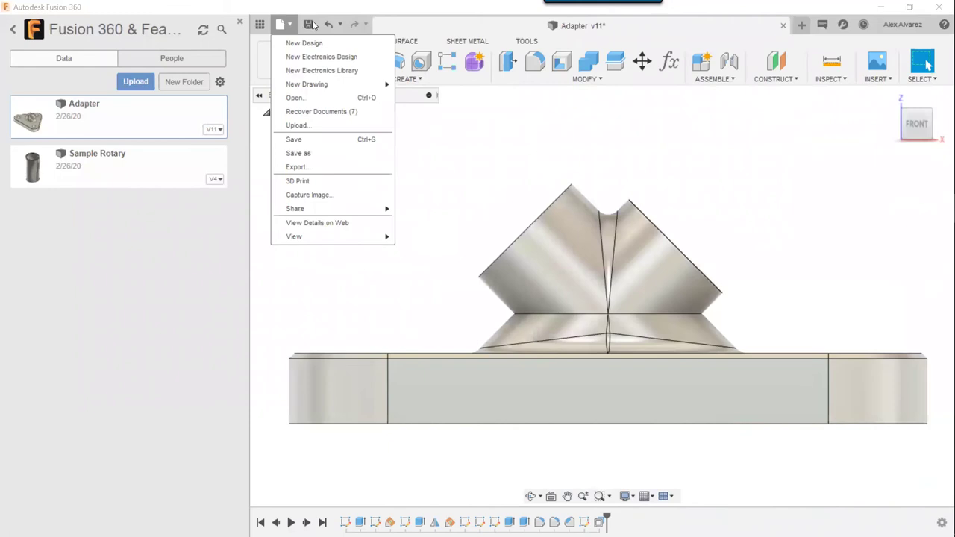
left_click(308, 25)
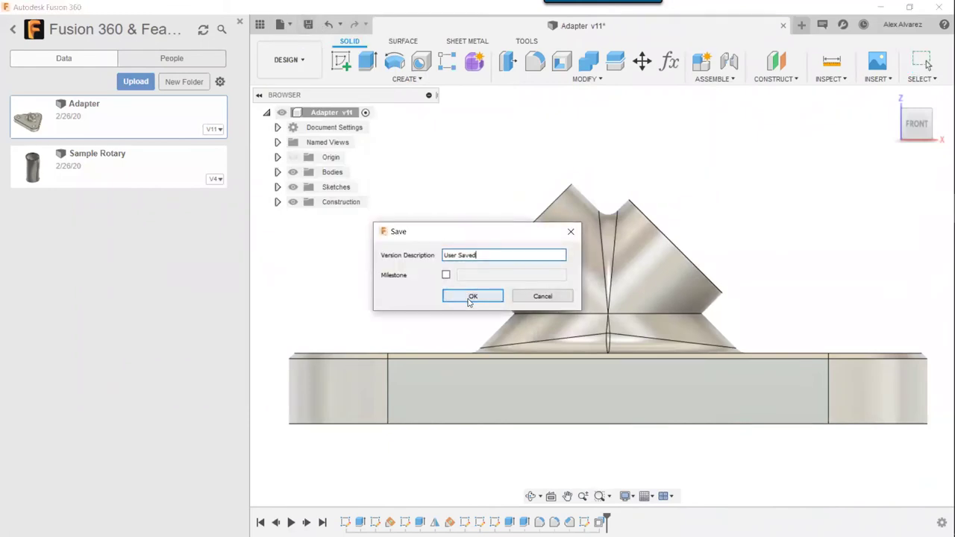
left_click(472, 297)
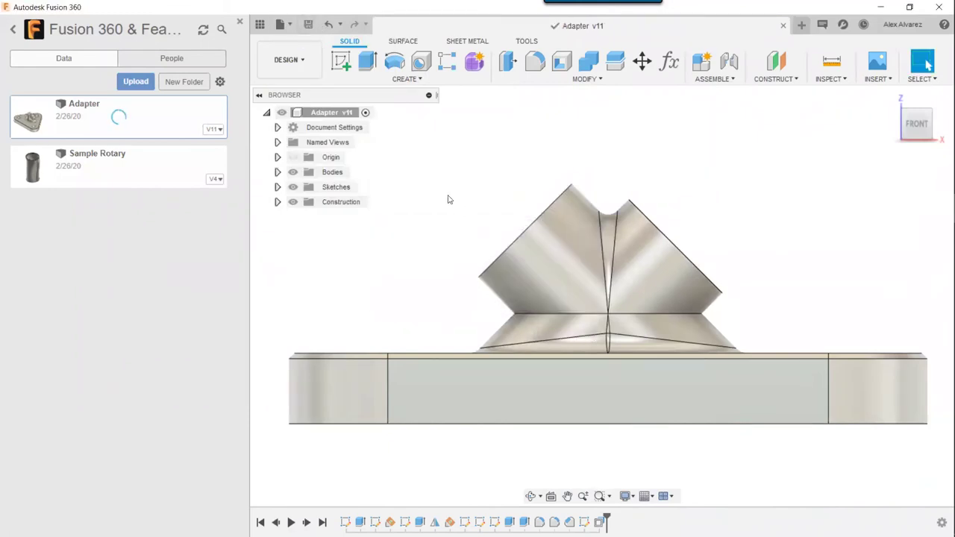
Step: Export the design to the FeatureCAM folder as an SMT file, removing the version suffix so it is named Adapter
left_click(282, 24)
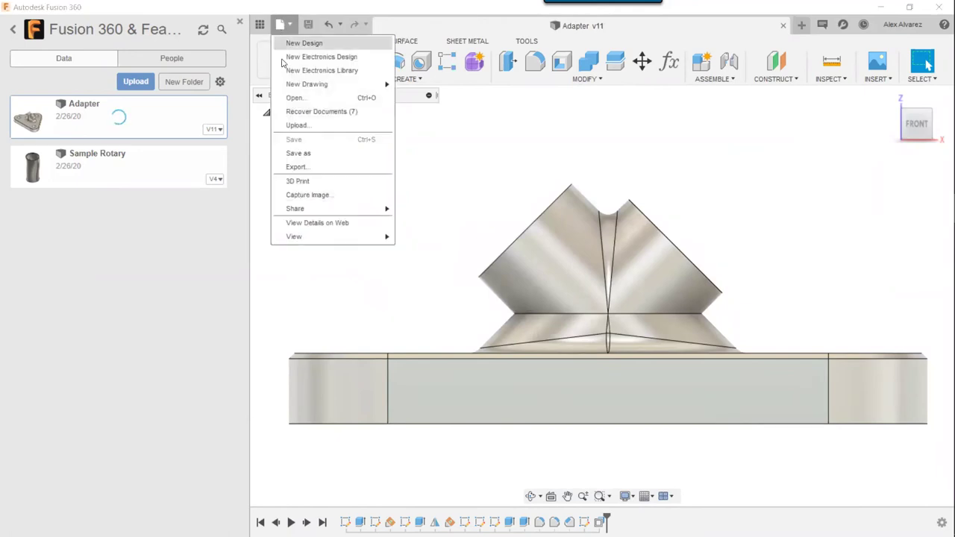
left_click(297, 167)
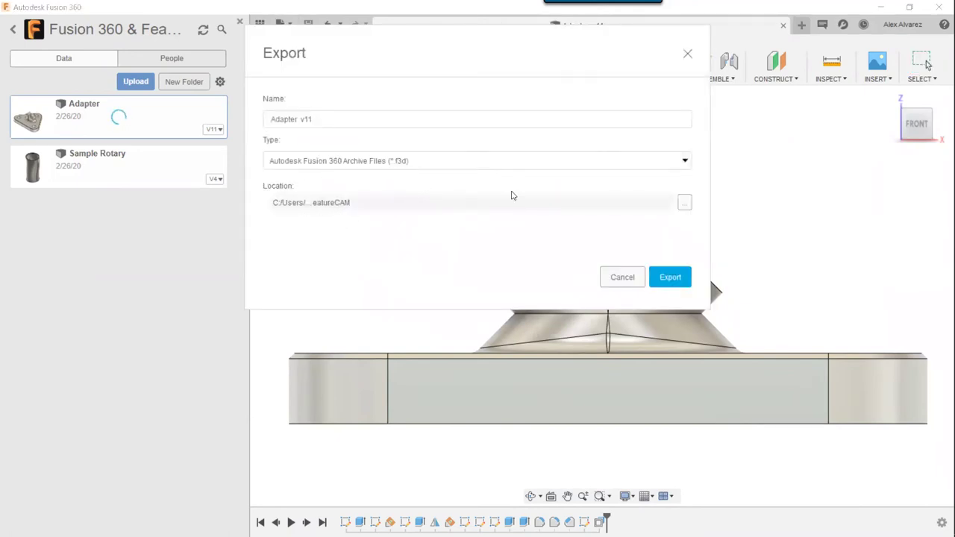
left_click(683, 162)
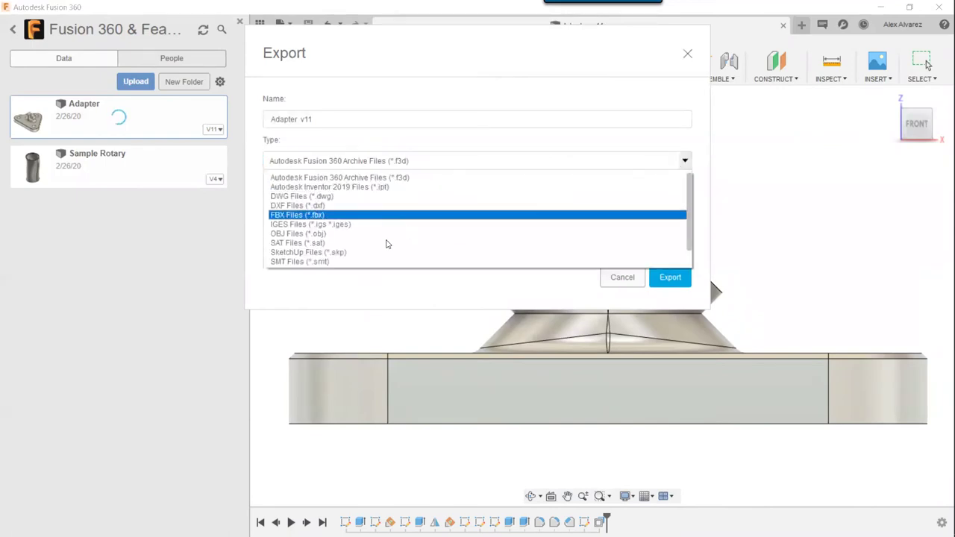
left_click(347, 262)
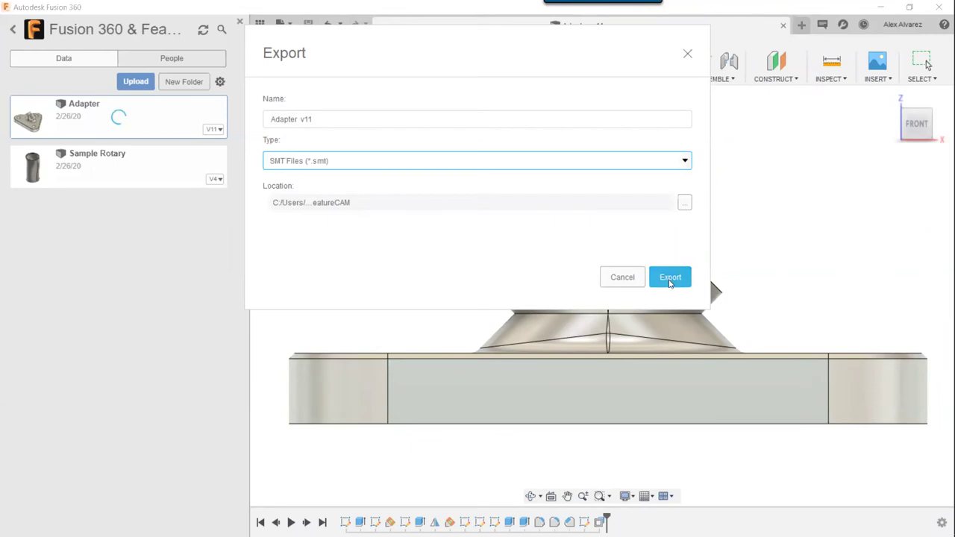
left_click(399, 121)
key("BackSpace")
key("BackSpace")
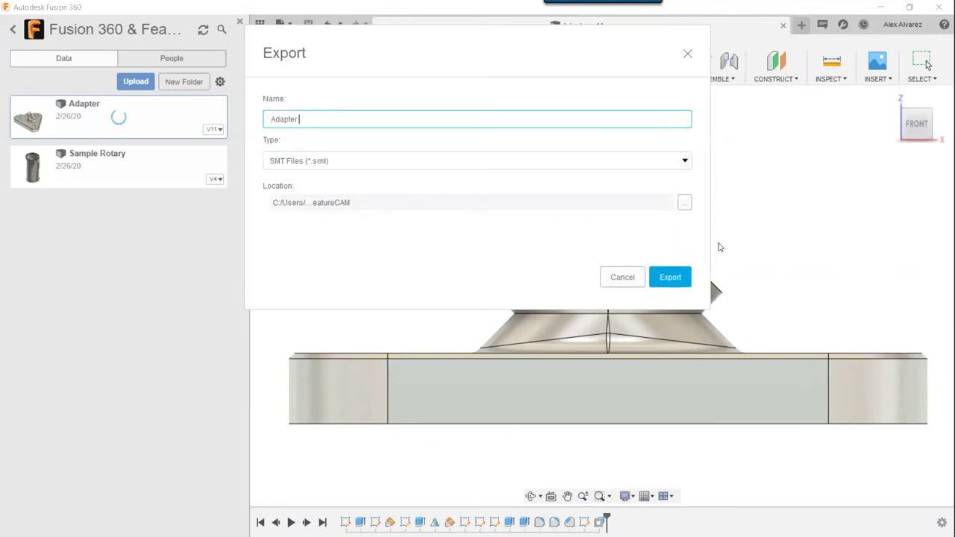
left_click(670, 277)
left_click(484, 290)
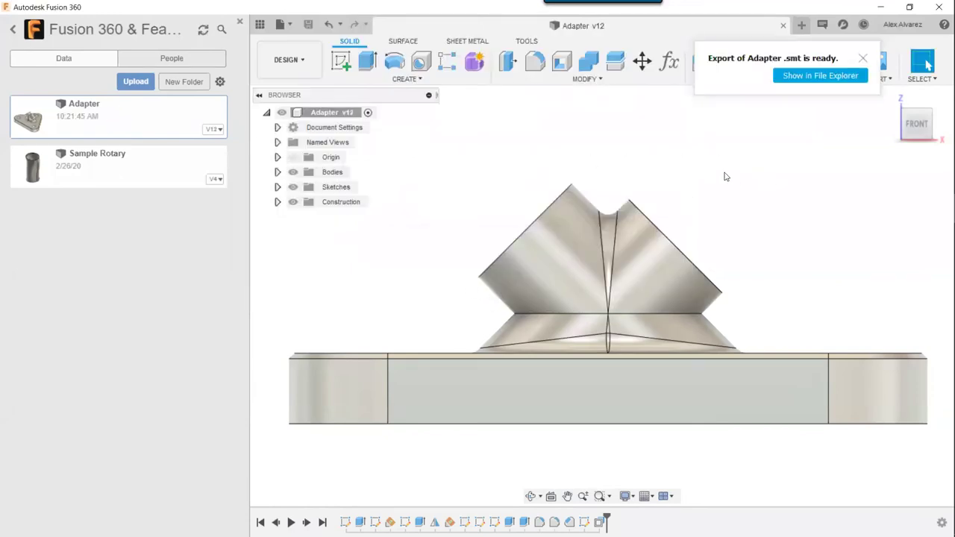
Step: Switch to FeatureCAM, open the recent Adapter .fm document and reimport the updated source file Adapter .smt
key("alt+Tab")
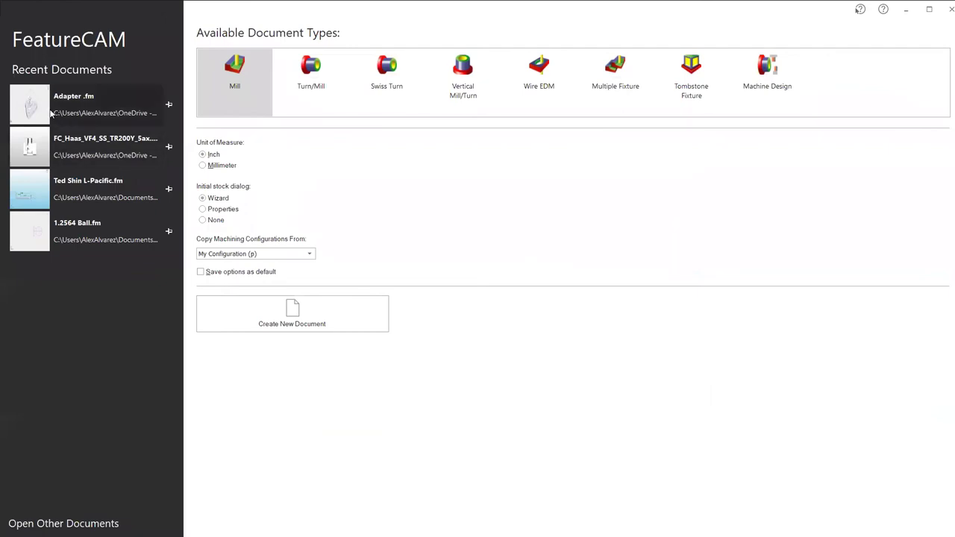
left_click(51, 112)
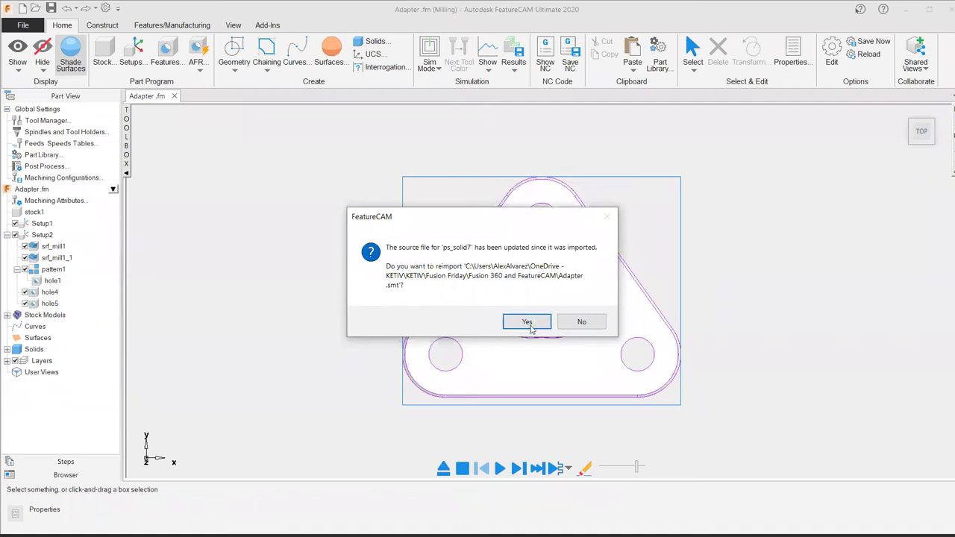
key("Return")
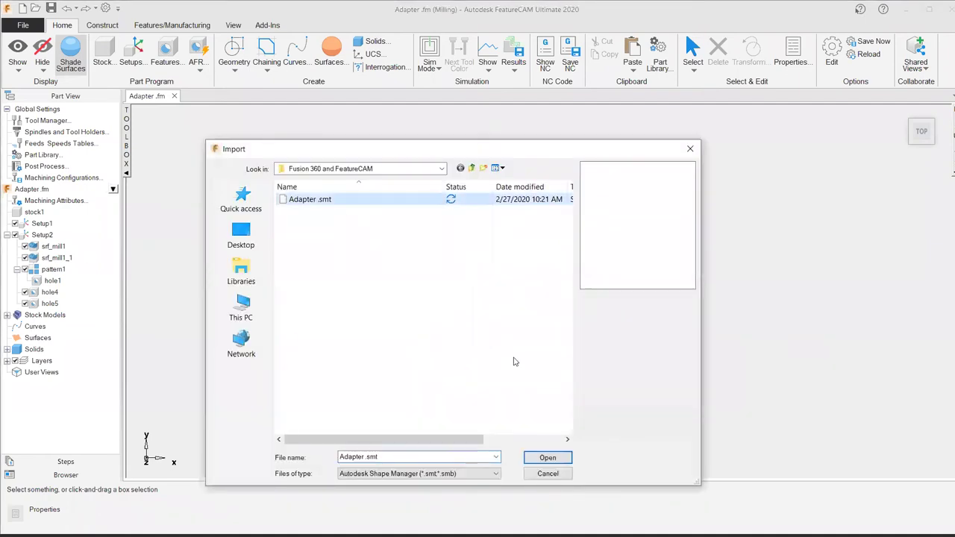
left_click(547, 458)
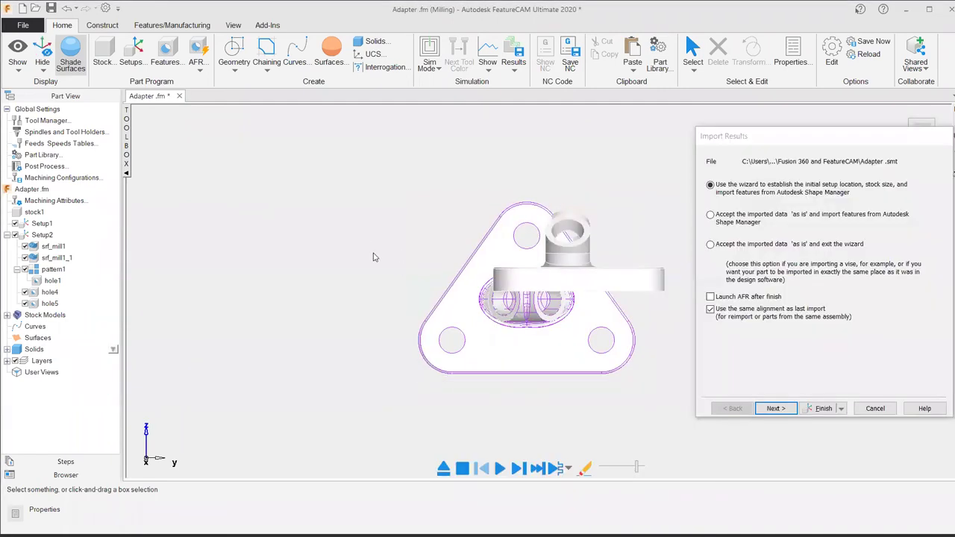
Step: Complete the import wizard using the same alignment as the last import and leaving hole recognition to FeatureCAM
middle_click_drag(415, 209, 513, 230)
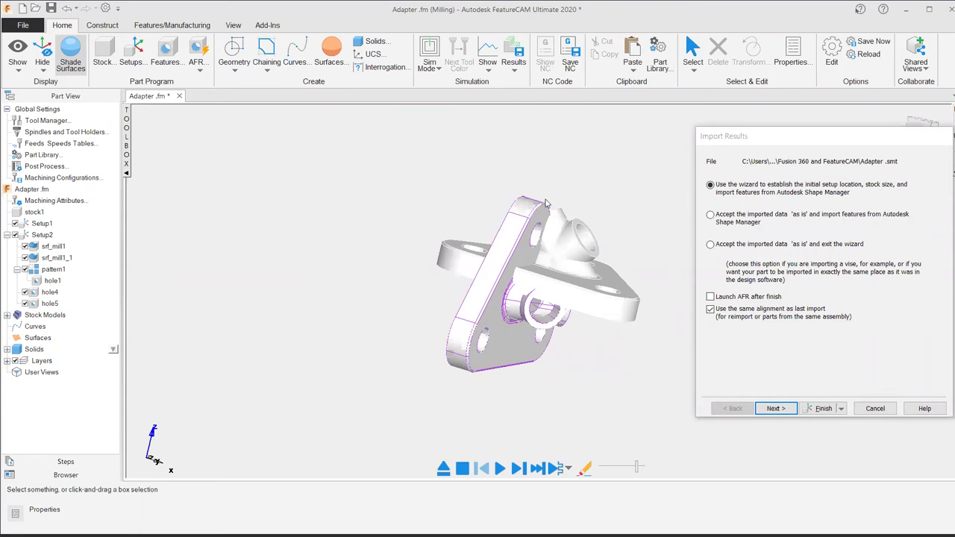
left_click_drag(785, 135, 775, 135)
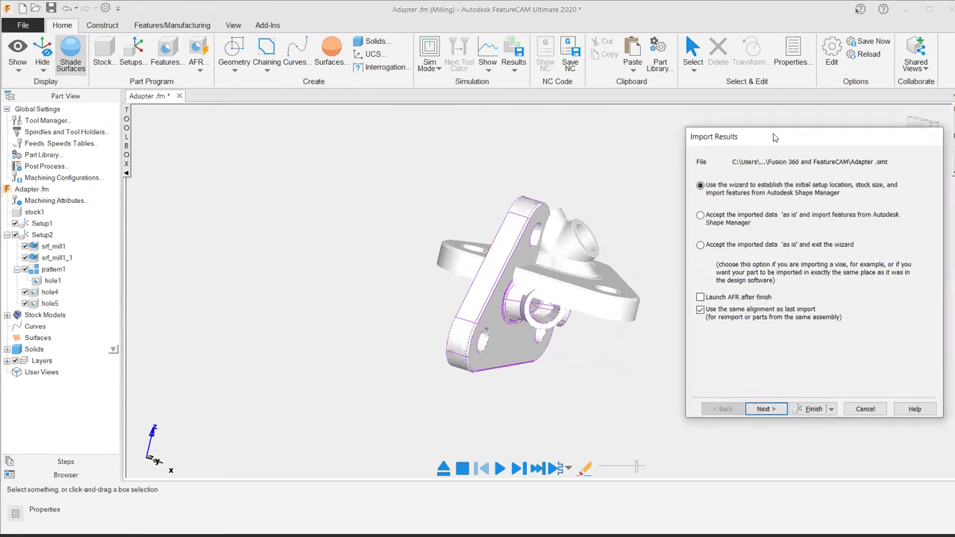
left_click_drag(605, 117, 588, 114)
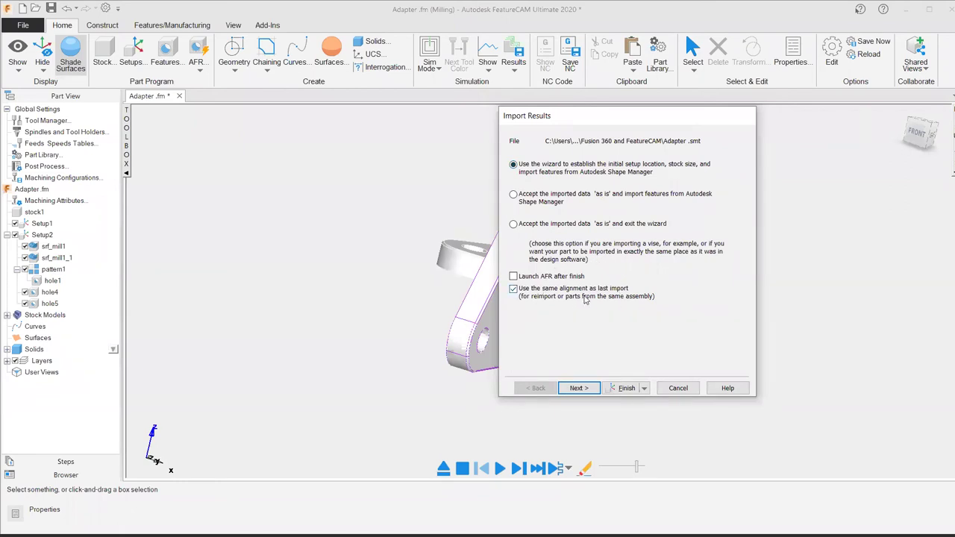
left_click(578, 390)
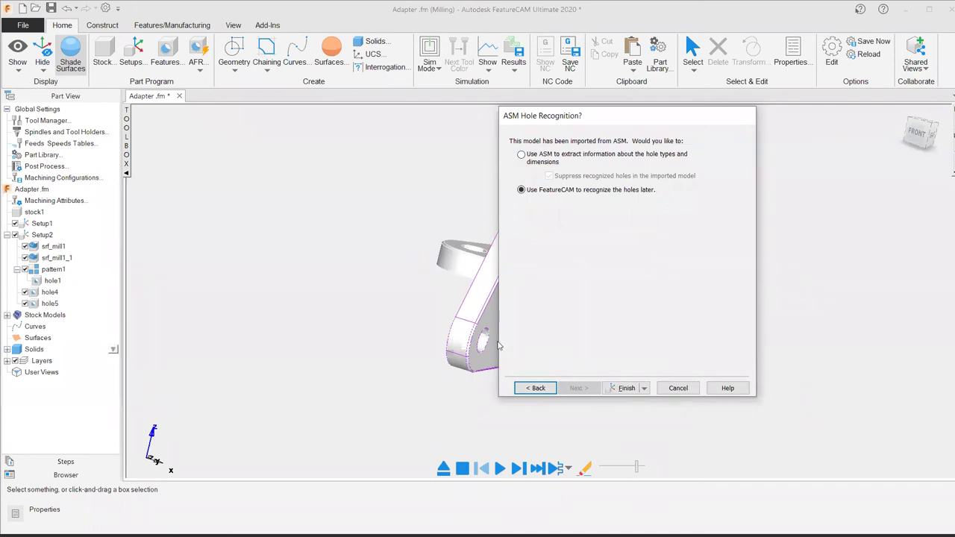
left_click(627, 389)
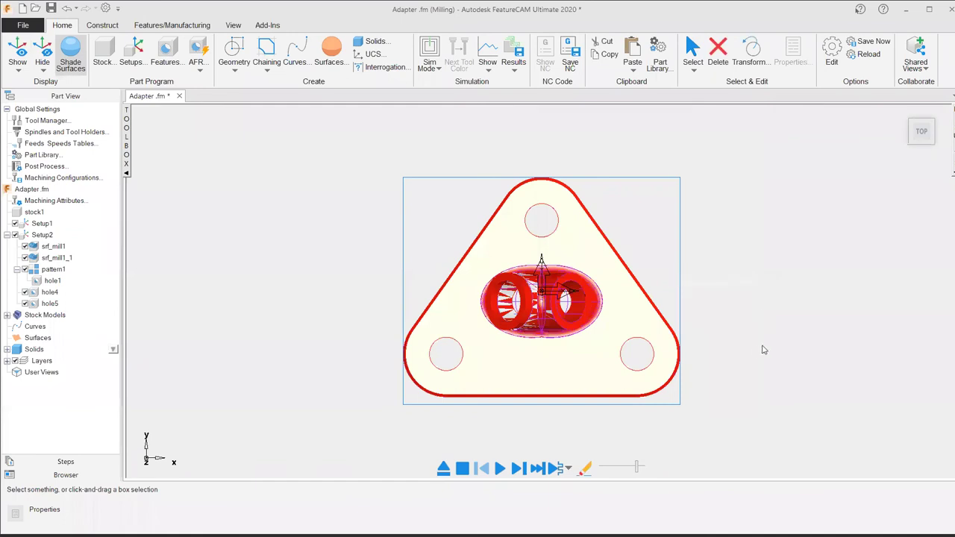
Step: Compare the solids ps_solid1 and ps_solid7 from the front to identify which one has the extended tube
middle_click_drag(752, 337, 784, 213)
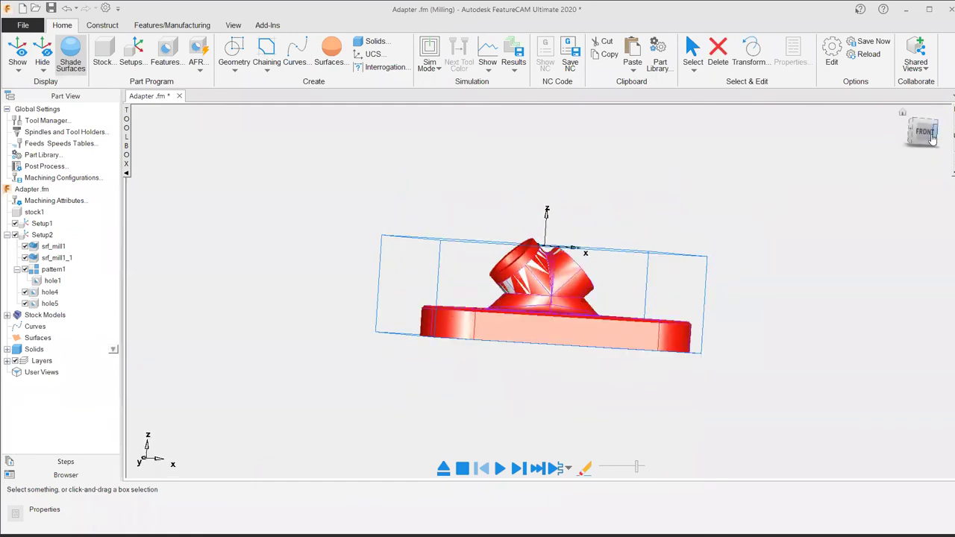
left_click(922, 131)
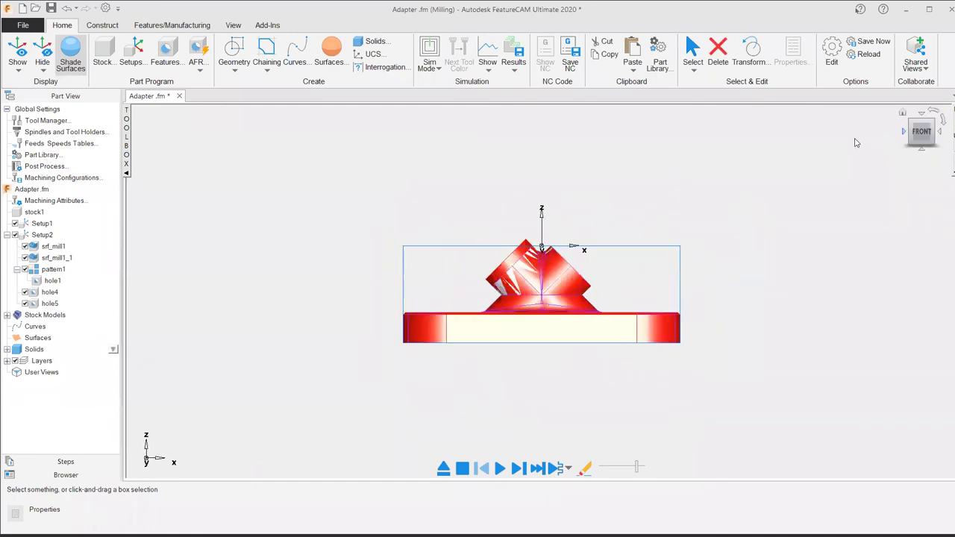
left_click(7, 349)
left_click(58, 361)
left_click(52, 372)
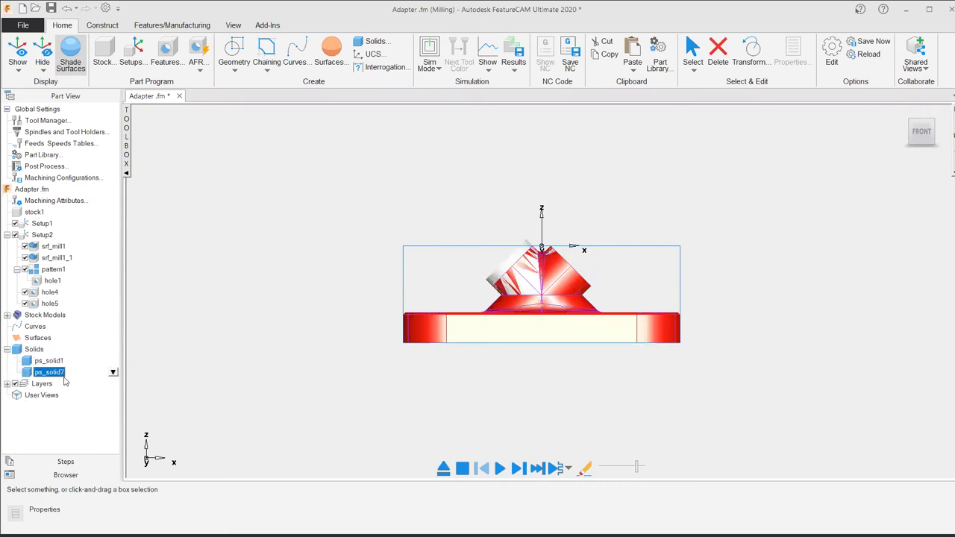
left_click(58, 362)
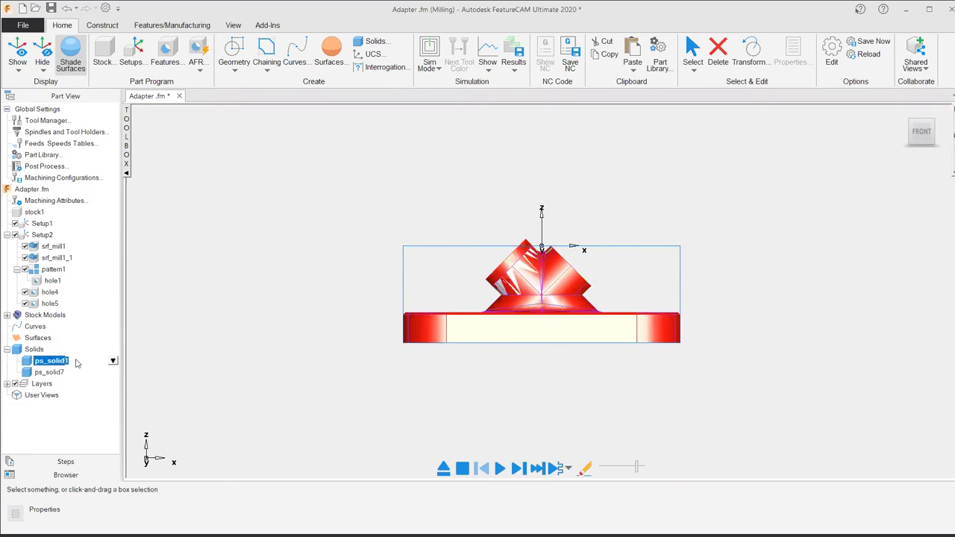
middle_click_drag(518, 199, 558, 192)
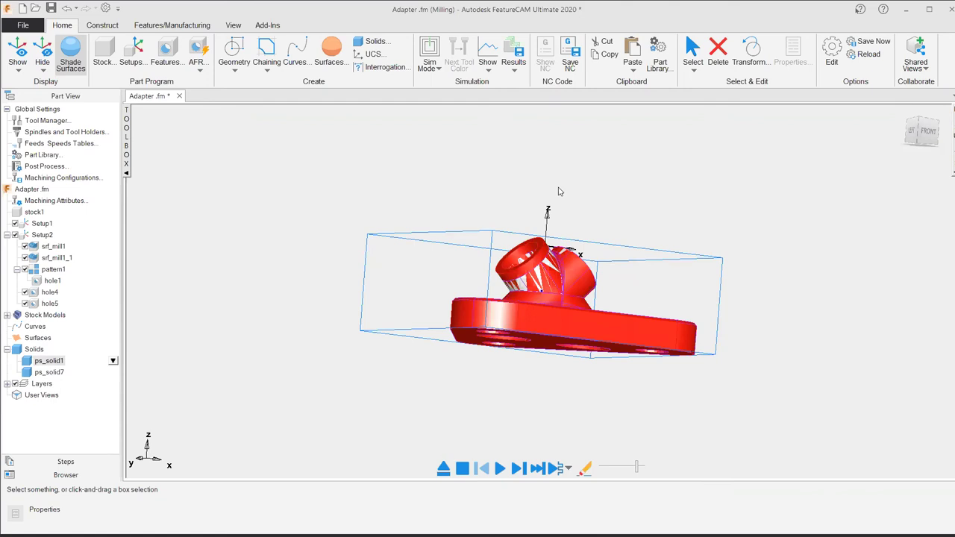
Step: Hide the old solid ps_solid7
left_click(51, 371)
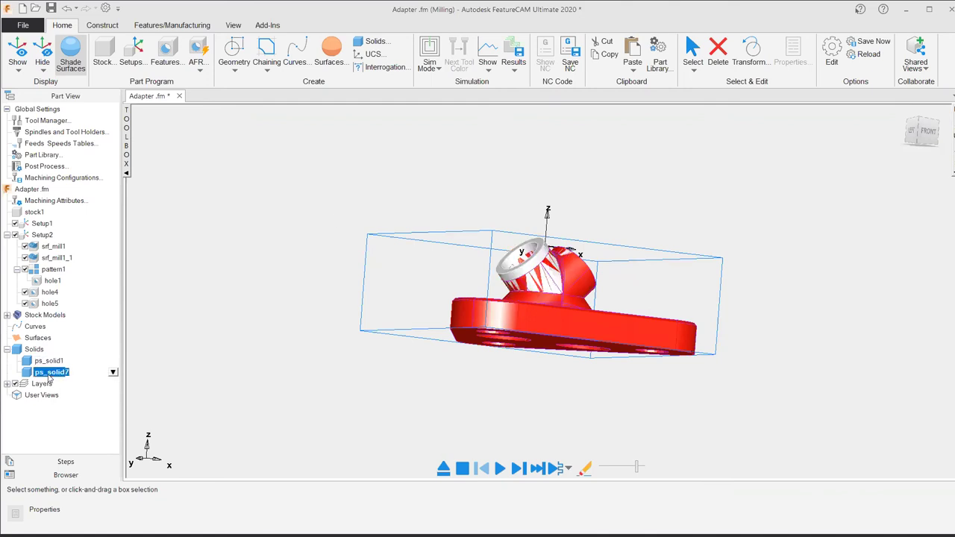
right_click(50, 376)
left_click(149, 278)
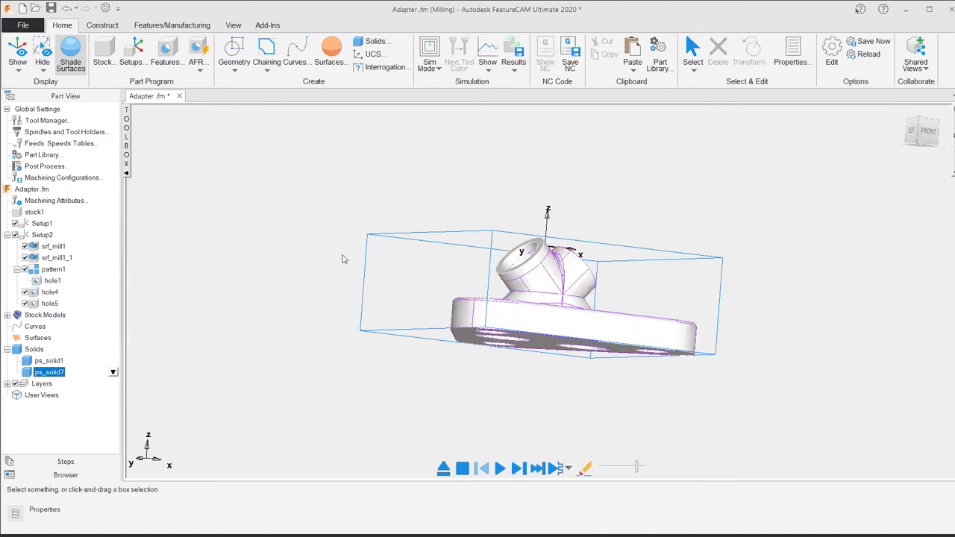
Step: Make Setup1 the active setup and start resizing stock1 from its stock properties
middle_click_drag(659, 205, 627, 239)
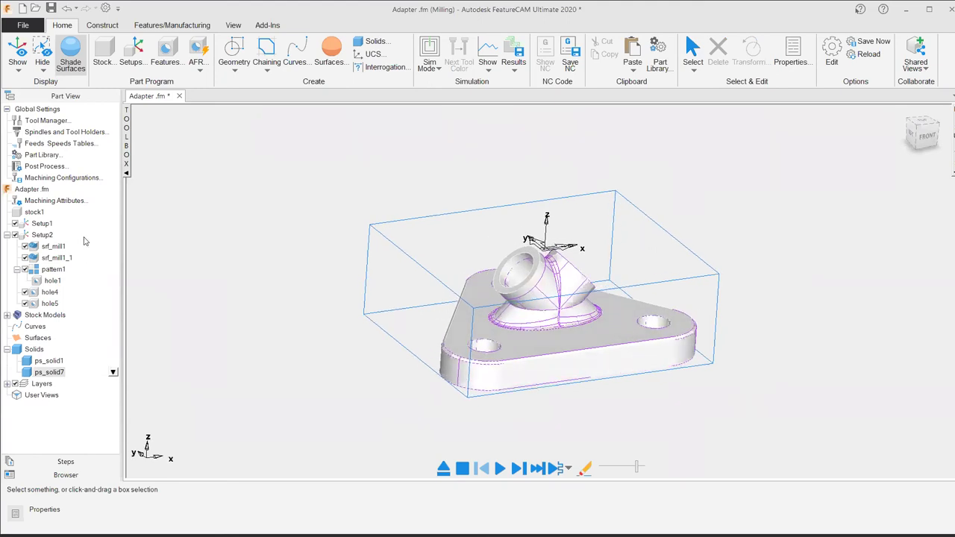
left_click(923, 135)
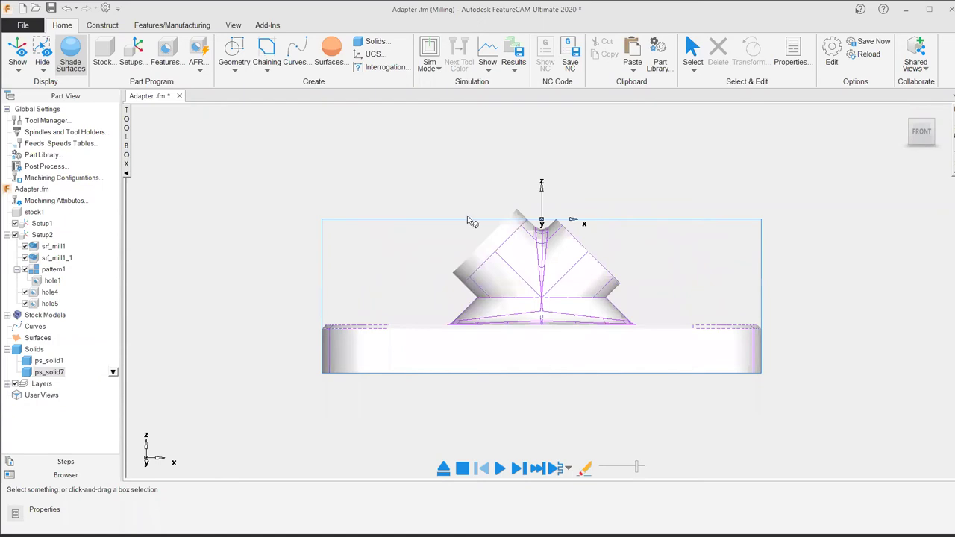
left_click(42, 223)
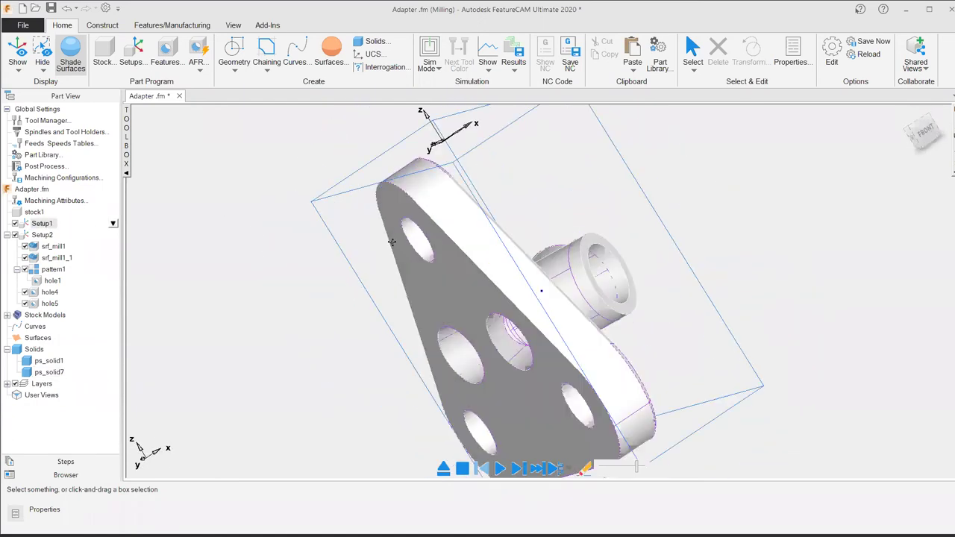
right_click(30, 214)
left_click(126, 222)
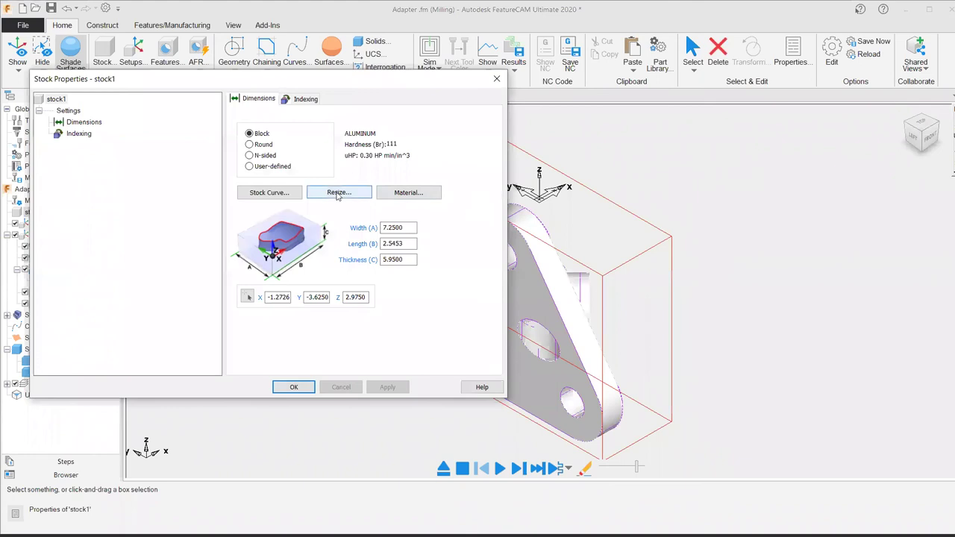
left_click(336, 193)
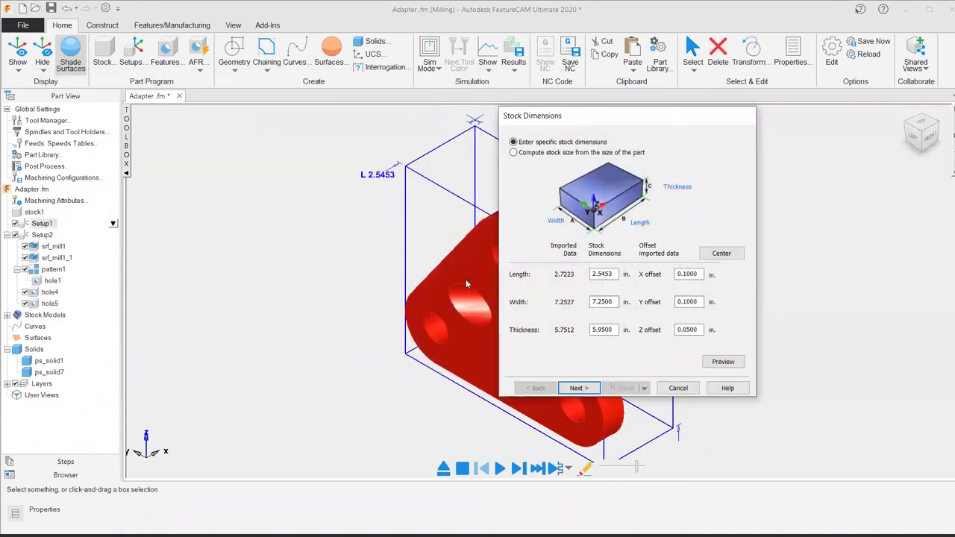
Step: Compute the stock size from the size of the part with 0.2 in extra stock on -Z, and finish the resize wizard
left_click_drag(608, 121, 572, 116)
left_click_drag(210, 113, 210, 113)
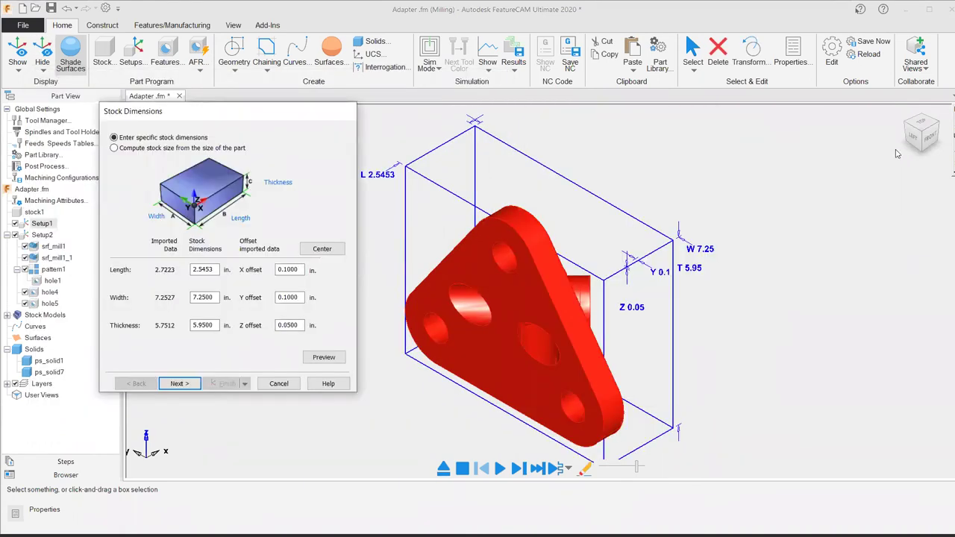
left_click(929, 138)
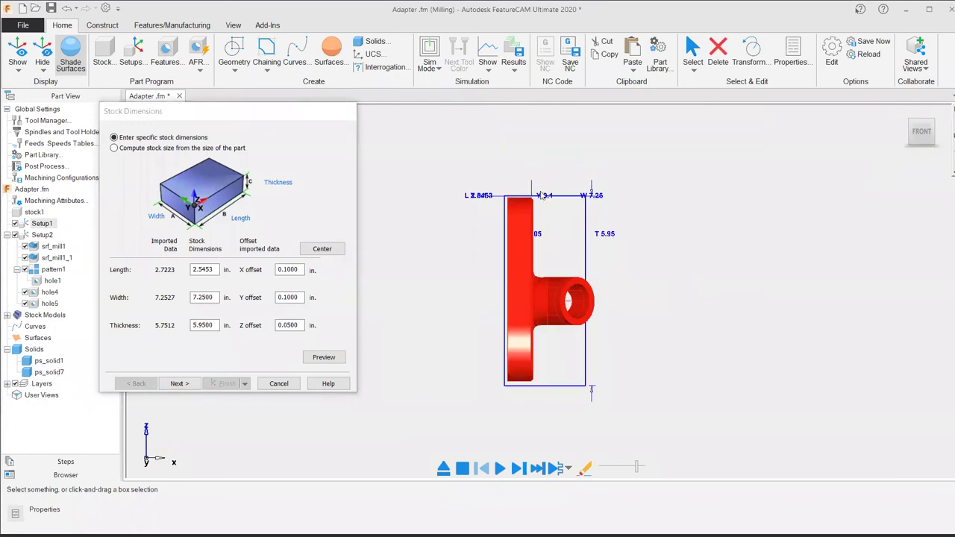
left_click(158, 149)
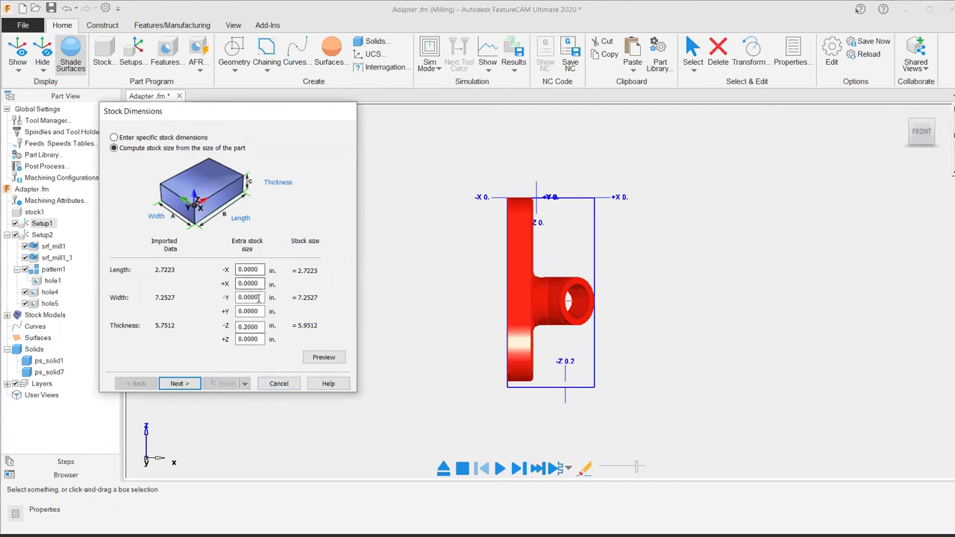
left_click_drag(259, 326, 215, 326)
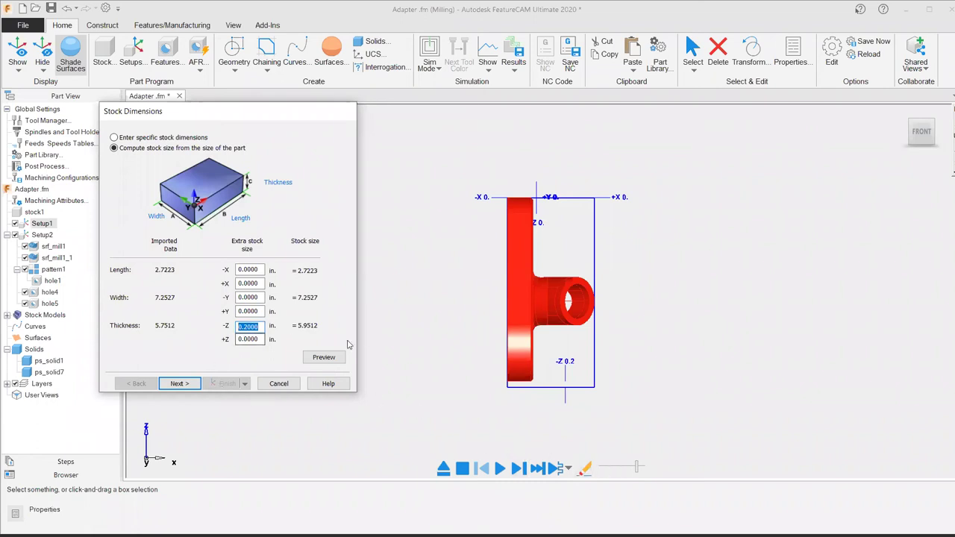
left_click(260, 326)
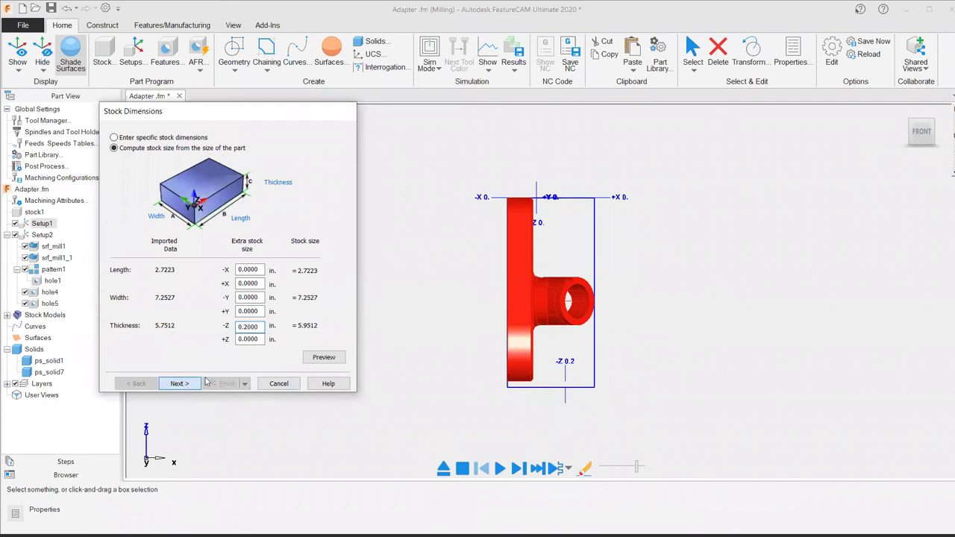
left_click(179, 384)
left_click(226, 383)
Step: Open the part surface selection of srf_mill1 and deselect all of the old solid's faces
middle_click_drag(740, 276, 573, 178)
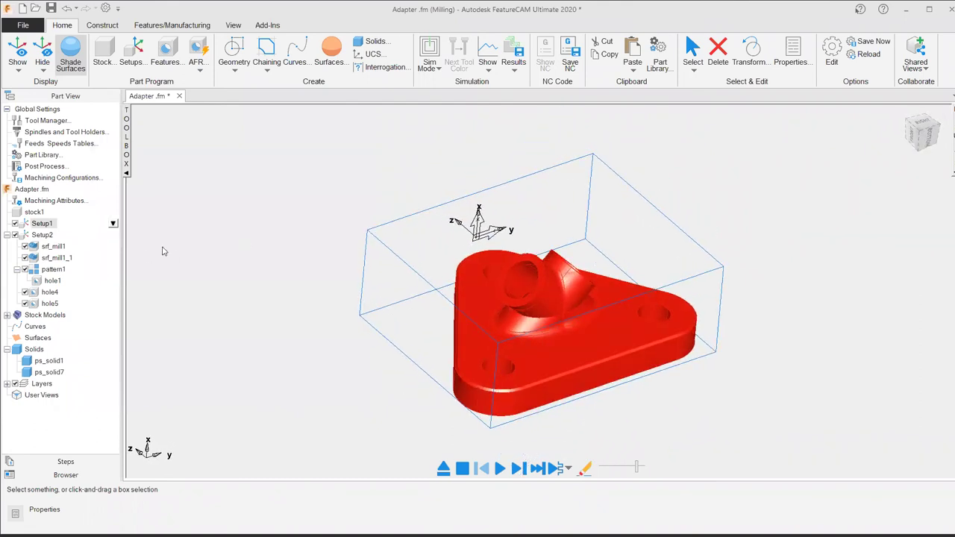
left_click(52, 247)
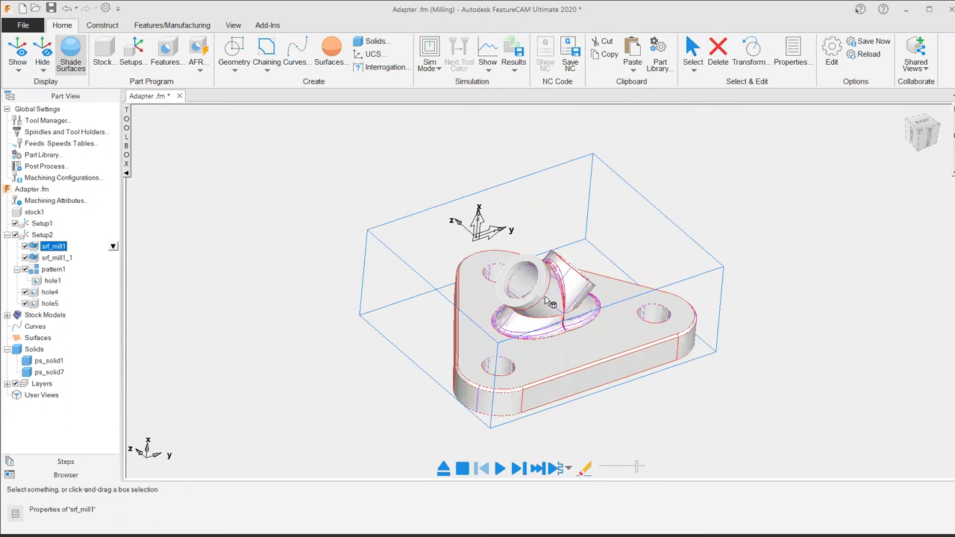
left_click(58, 250)
right_click(58, 248)
left_click(142, 261)
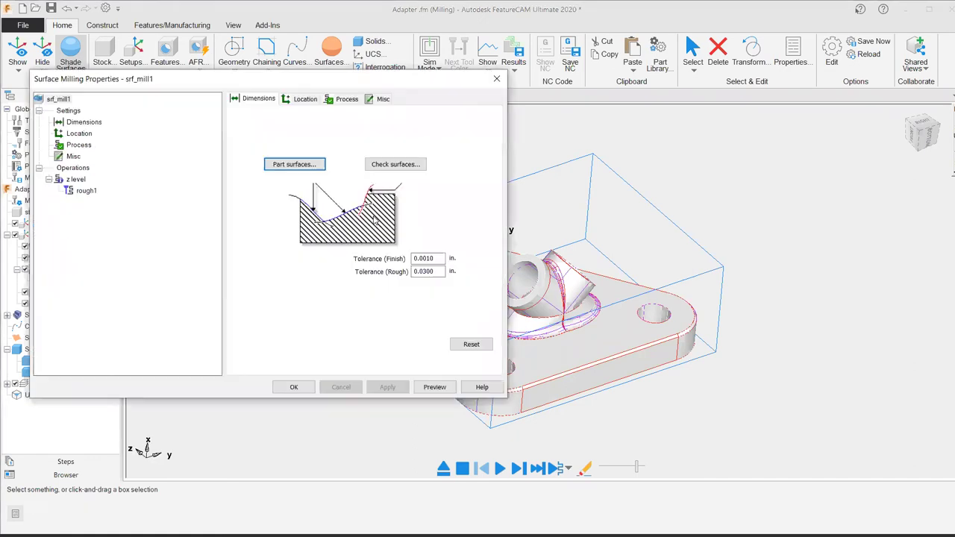
left_click(286, 165)
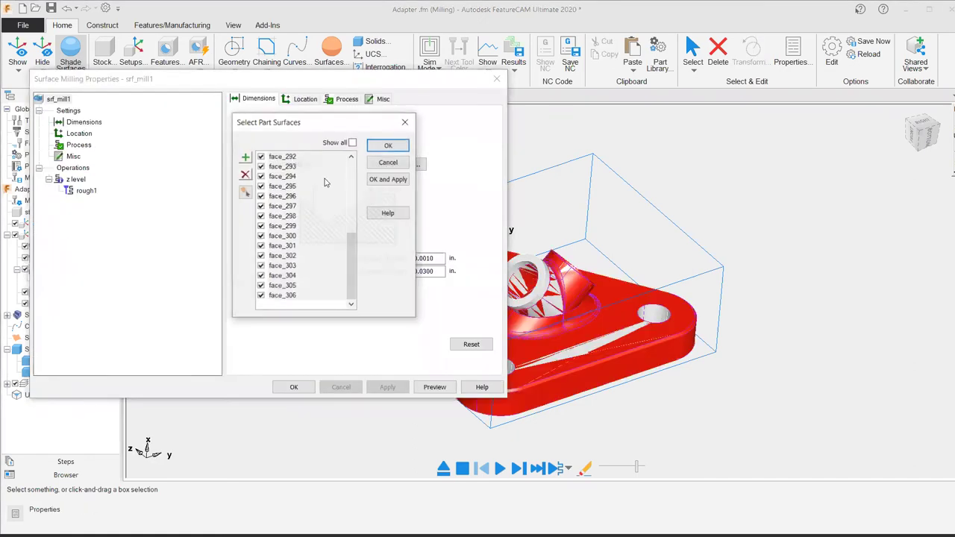
left_click(148, 155)
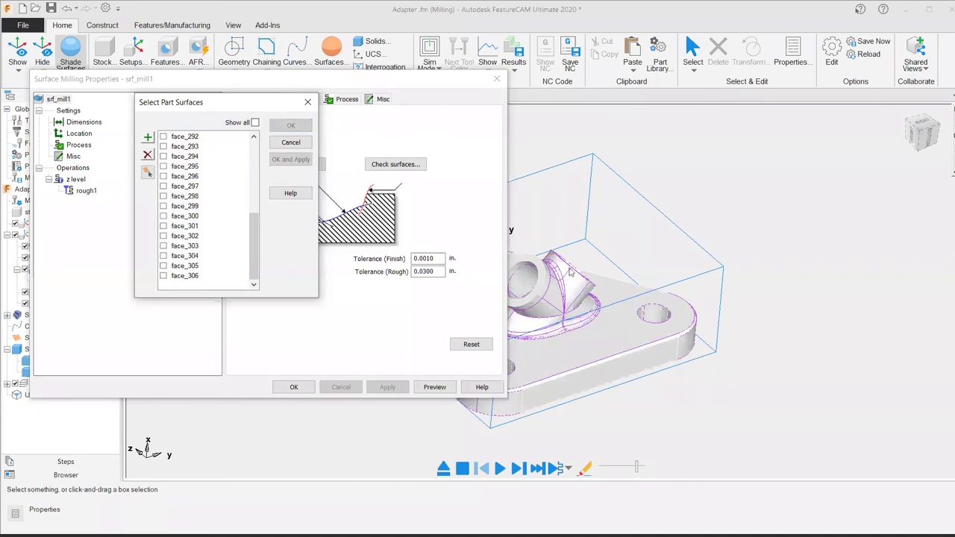
Step: Add all faces of the modified solid as srf_mill1's part surfaces and apply the selection
middle_click_drag(712, 208, 798, 242)
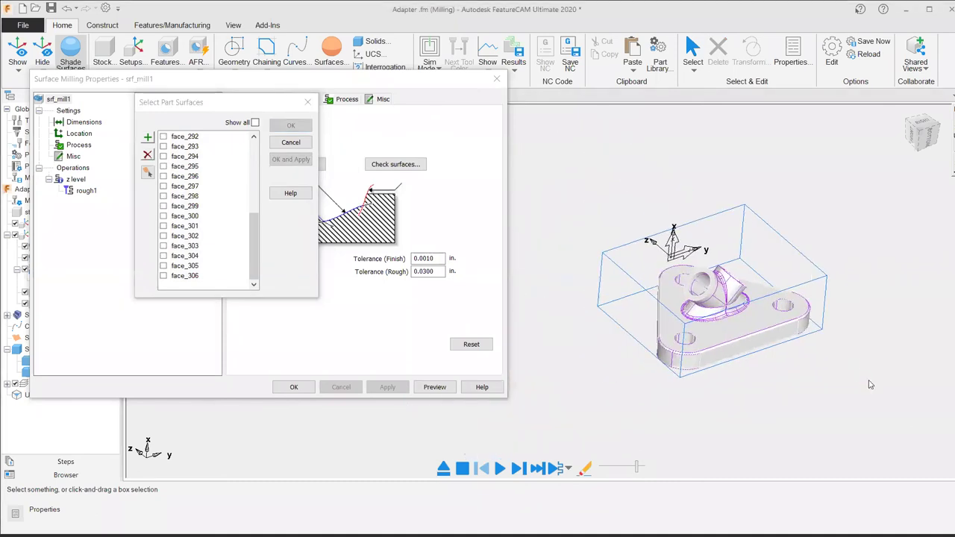
left_click(666, 321)
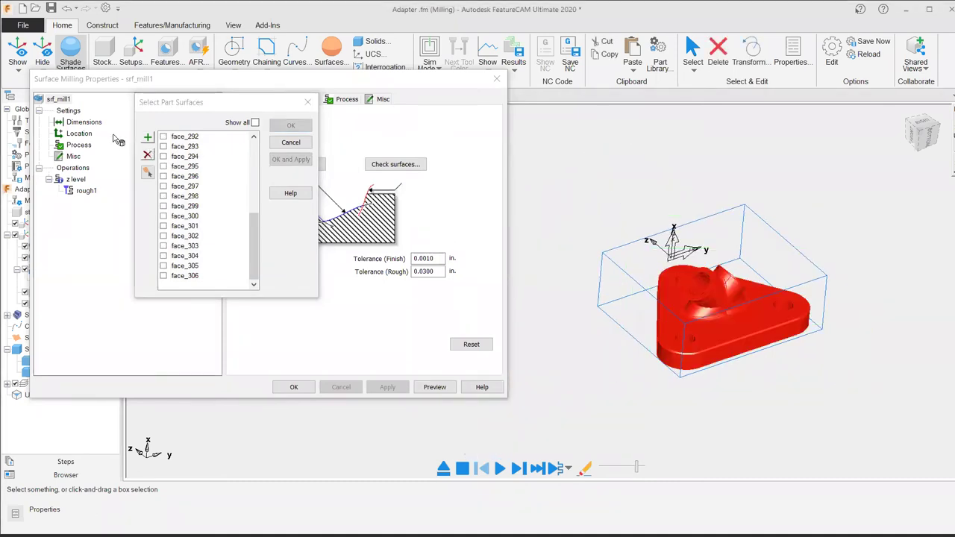
left_click(149, 138)
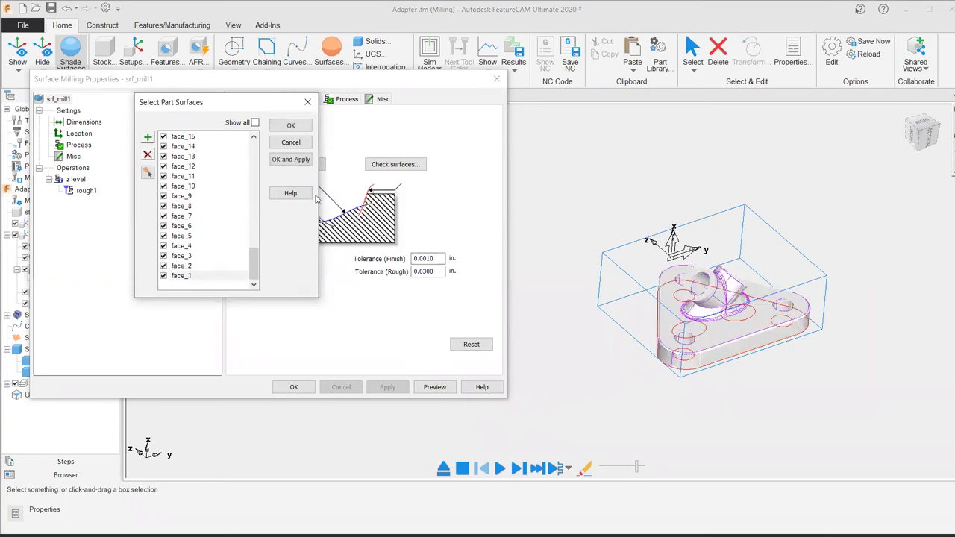
left_click(291, 159)
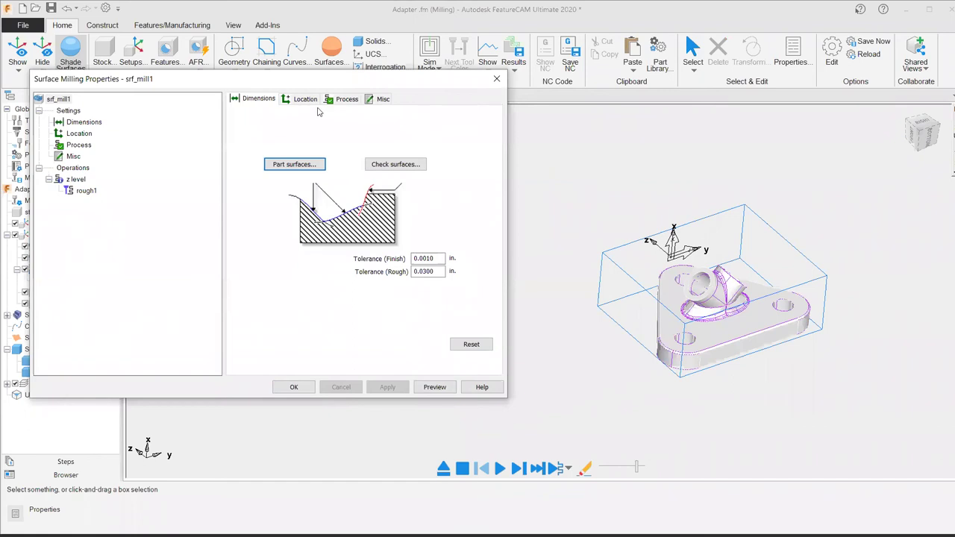
Step: Check the Z end and Z increment milling attributes of rough1 in srf_mill1's Z-level operation, and confirm the feature properties
left_click(88, 192)
left_click(69, 179)
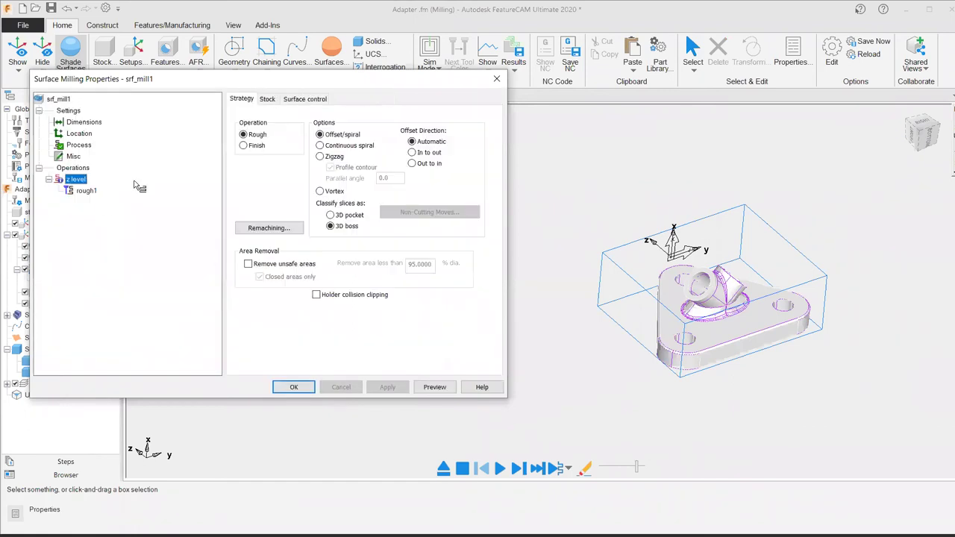
left_click(88, 191)
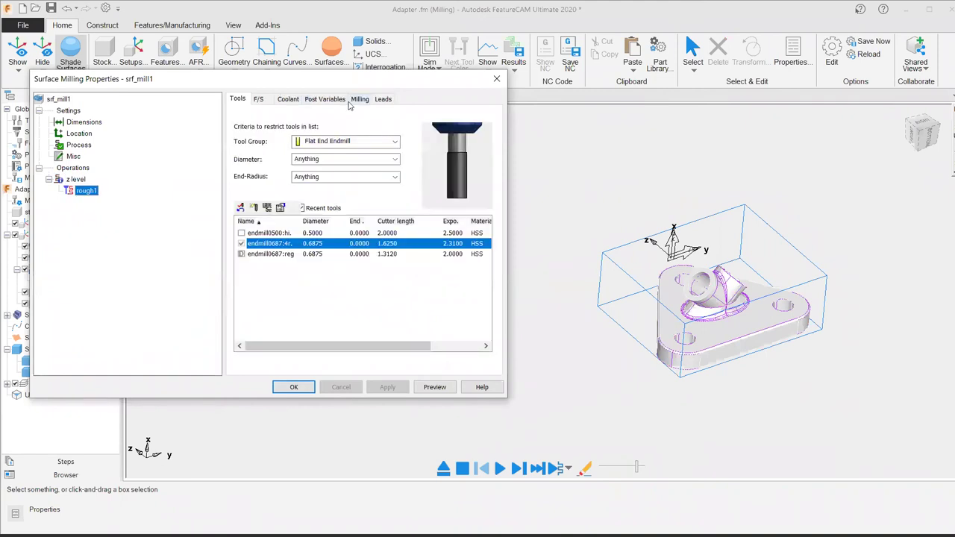
left_click(357, 100)
left_click(273, 312)
left_click(274, 321)
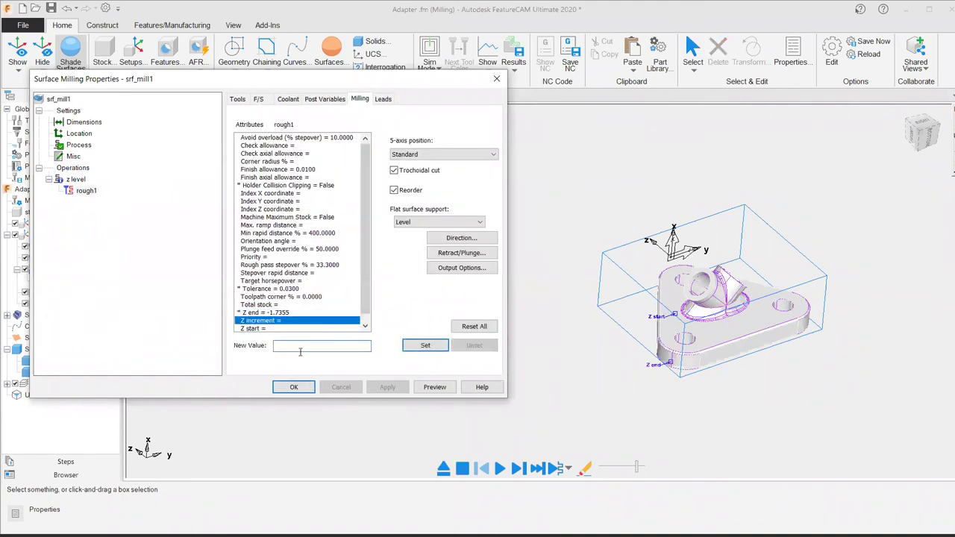
left_click(435, 350)
left_click(388, 387)
key("Return")
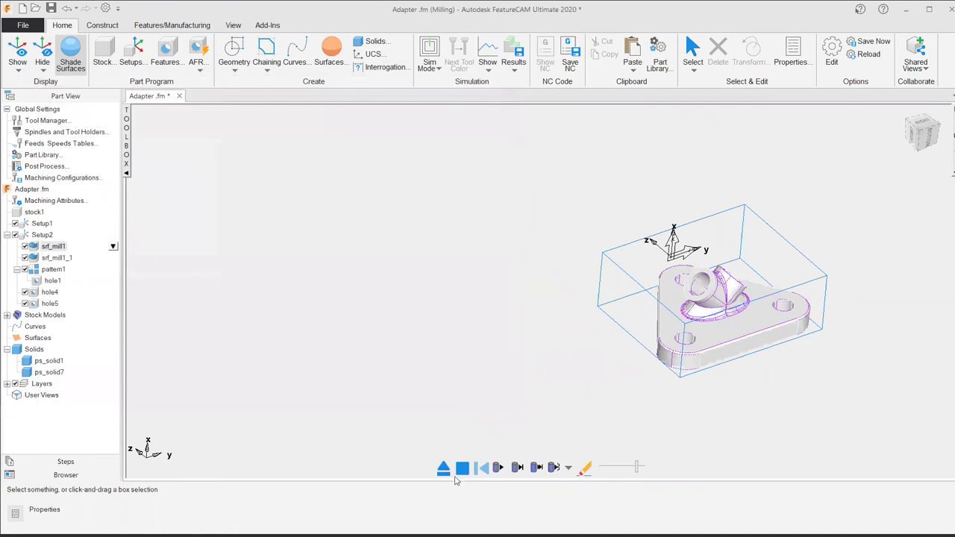
Step: Run the toolpath simulation, inspect the roughing passes from the bottom view and at an angle, and stop the simulation
left_click(500, 468)
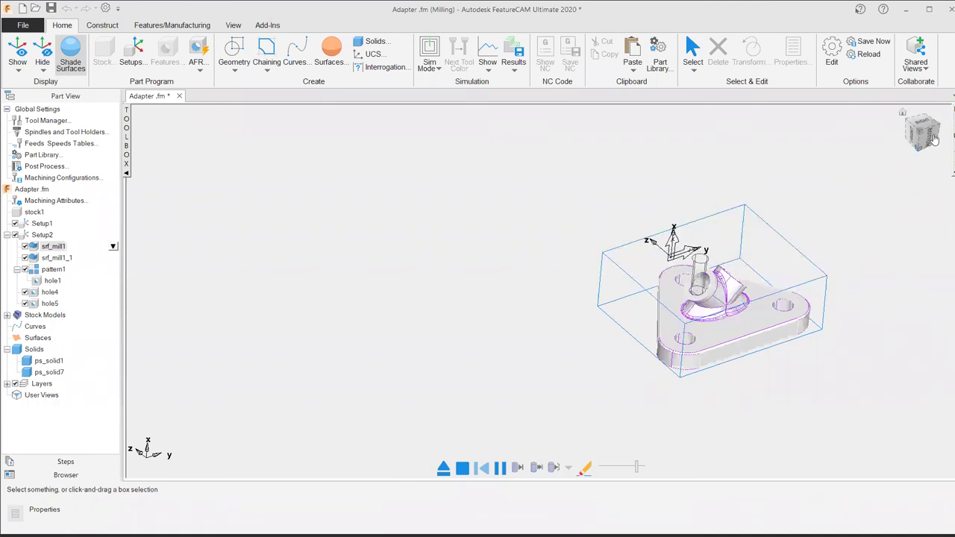
left_click(931, 138)
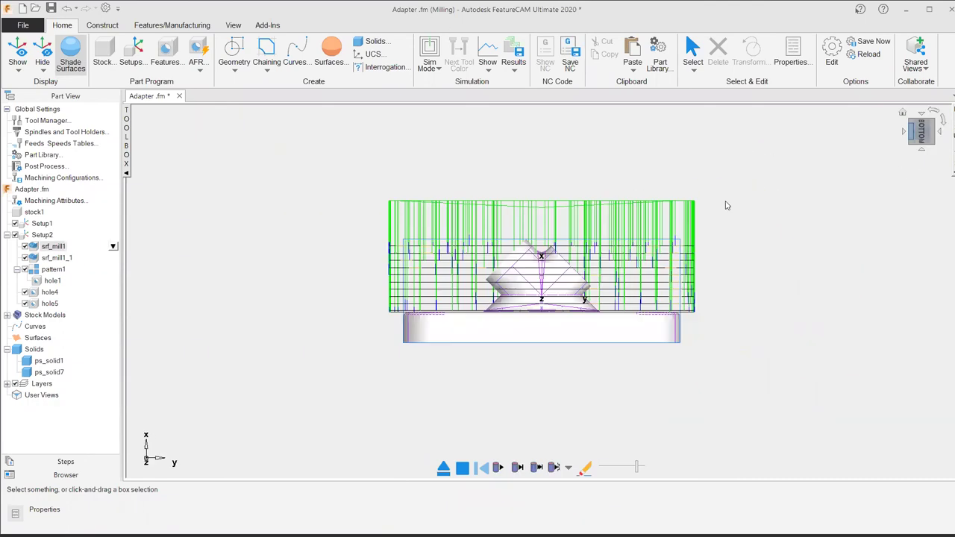
scroll(524, 256, "up", 3)
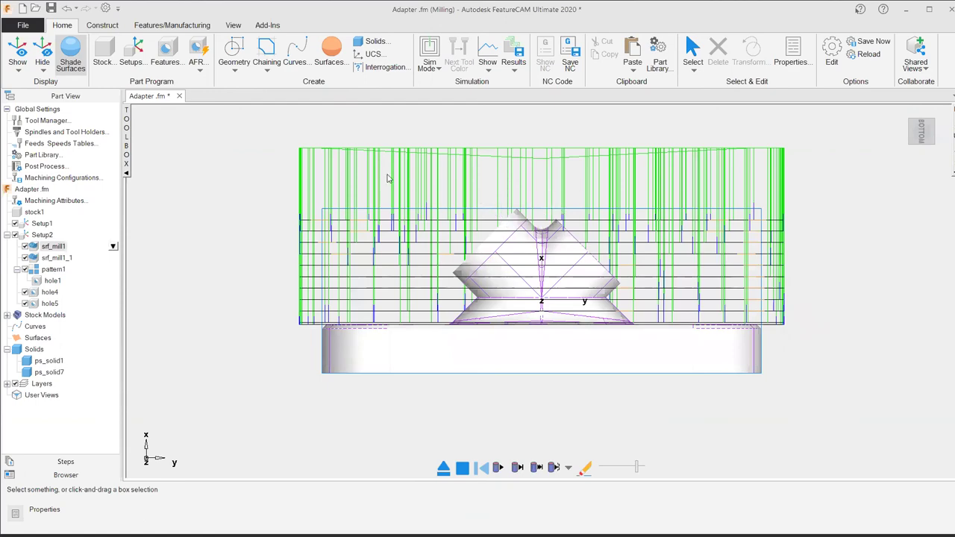
middle_click_drag(437, 153, 111, 254)
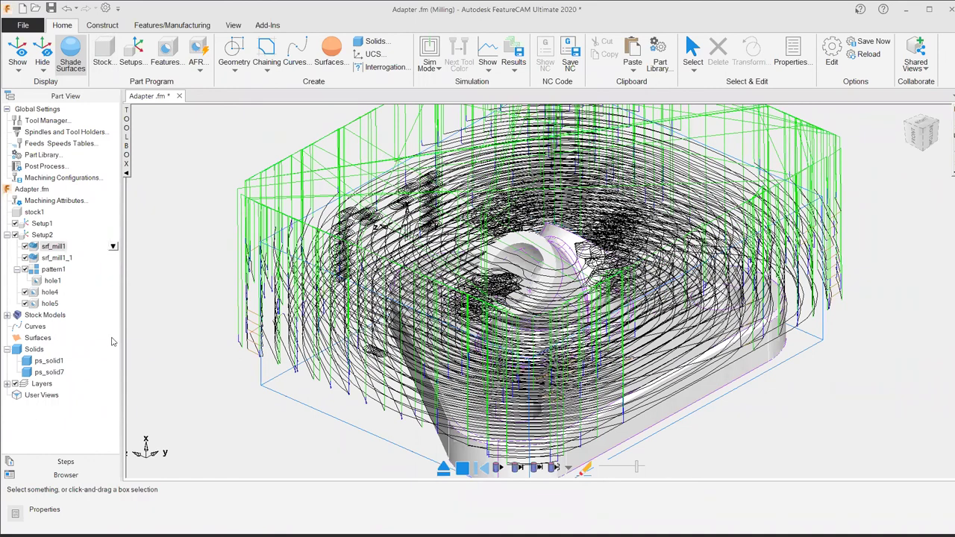
left_click(463, 468)
left_click(303, 387)
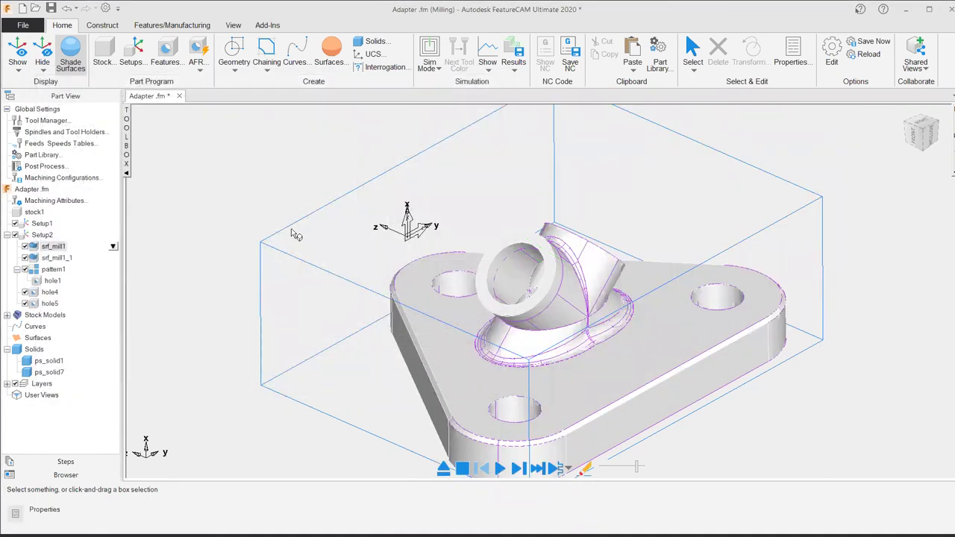
Step: Examine the source file location of ps_solid1 and close it without changing the path
right_click(60, 373)
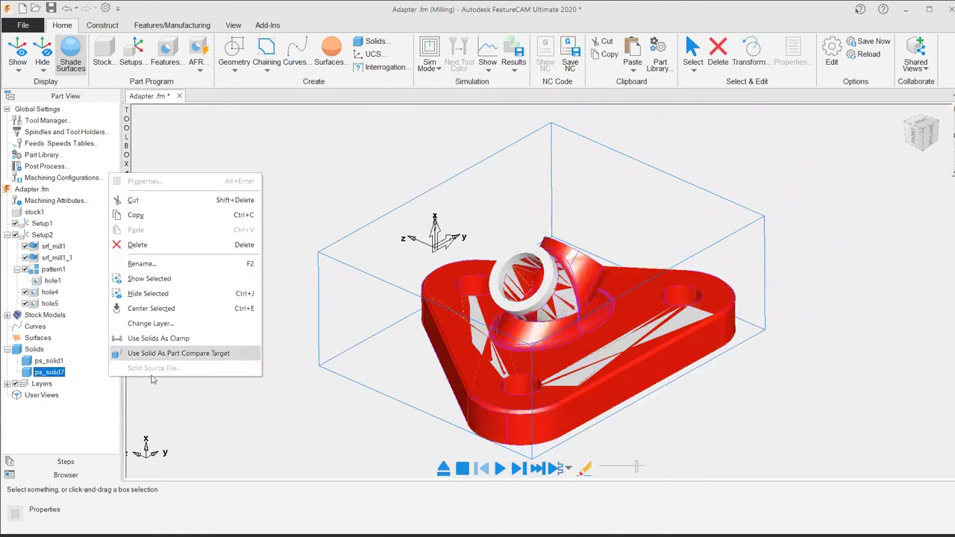
left_click(46, 362)
right_click(46, 363)
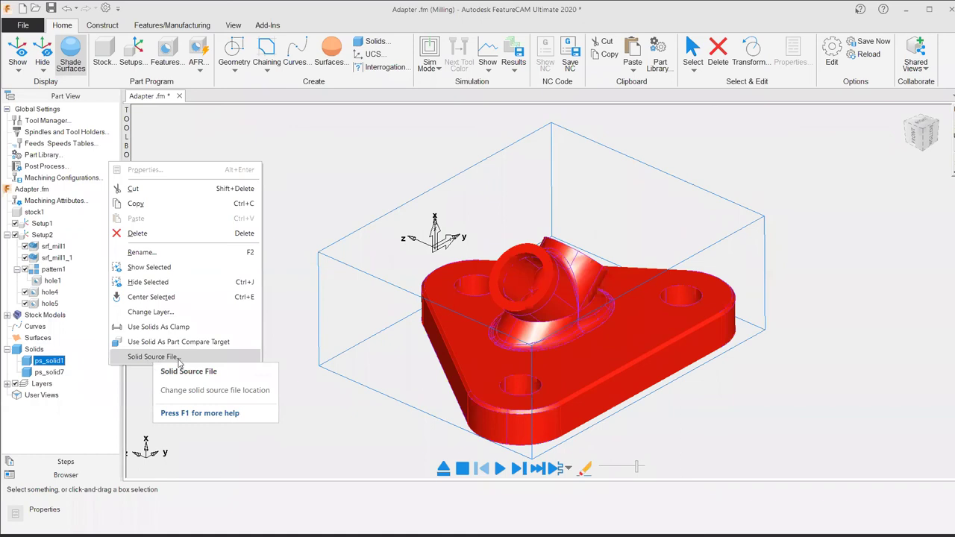
left_click(180, 358)
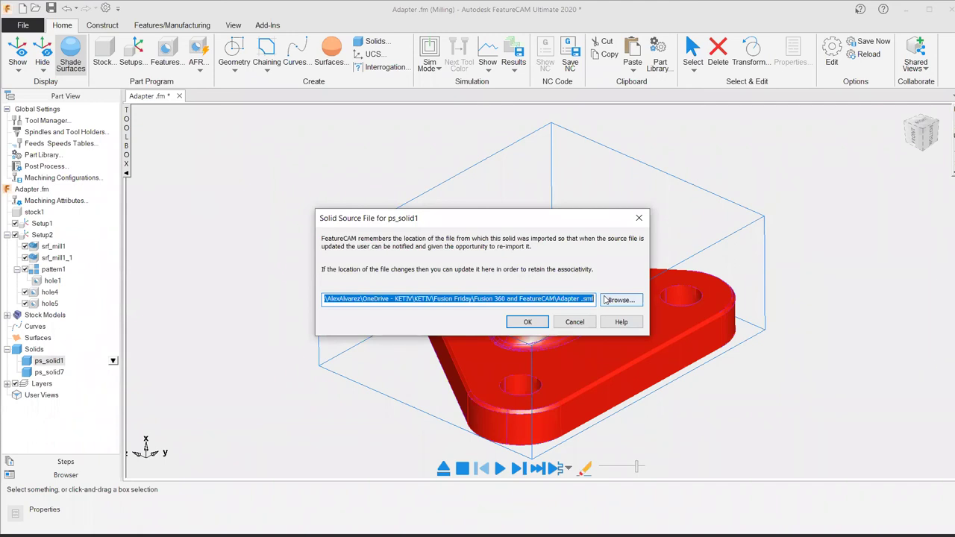
left_click(639, 218)
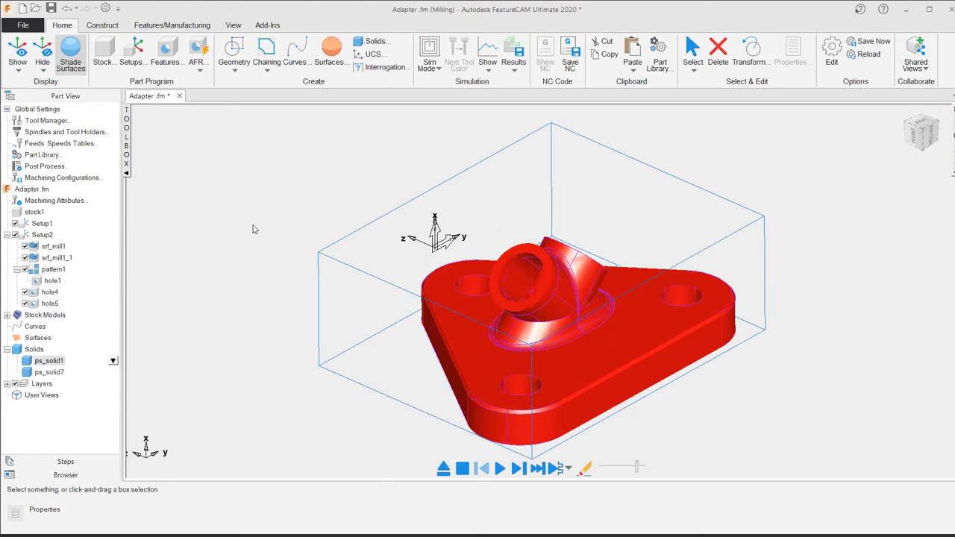
Step: Highlight srf_mill1_1 and stock1 in turn and examine the part inside its stock from the top and isometric views
left_click(61, 259)
left_click(62, 260)
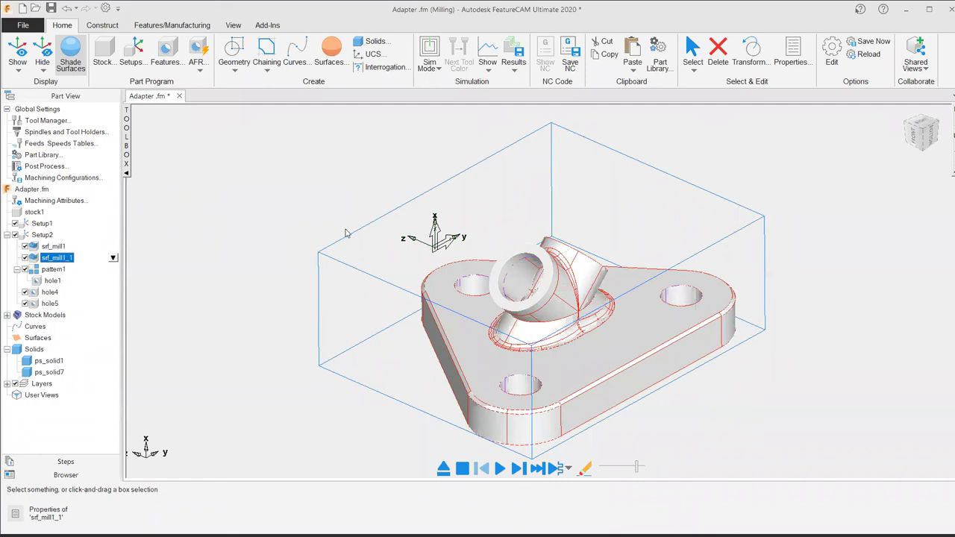
middle_click_drag(787, 294, 638, 268)
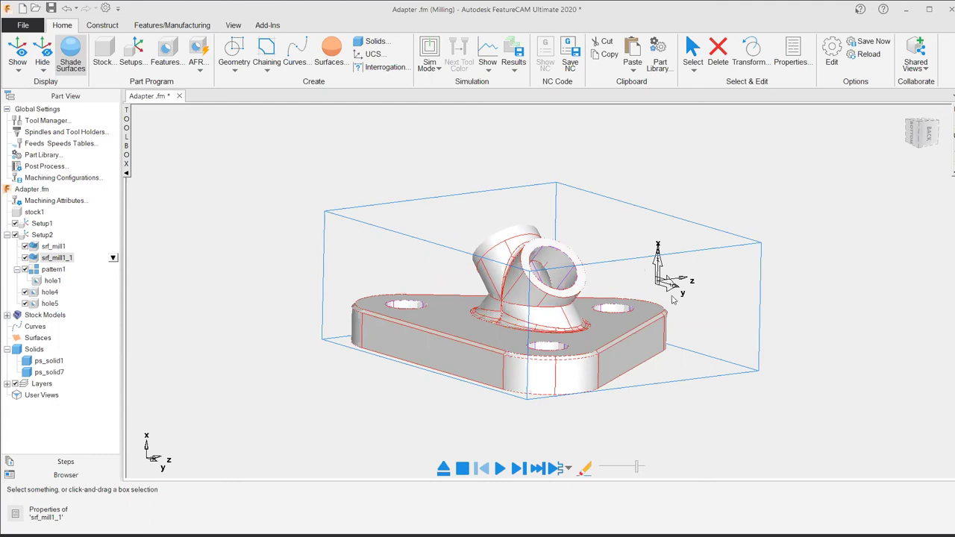
left_click(37, 213)
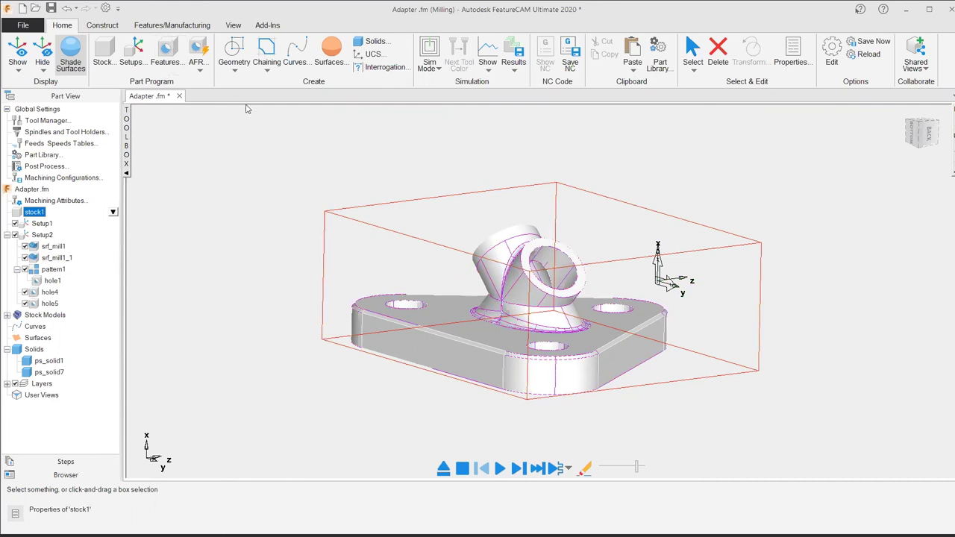
left_click(911, 120)
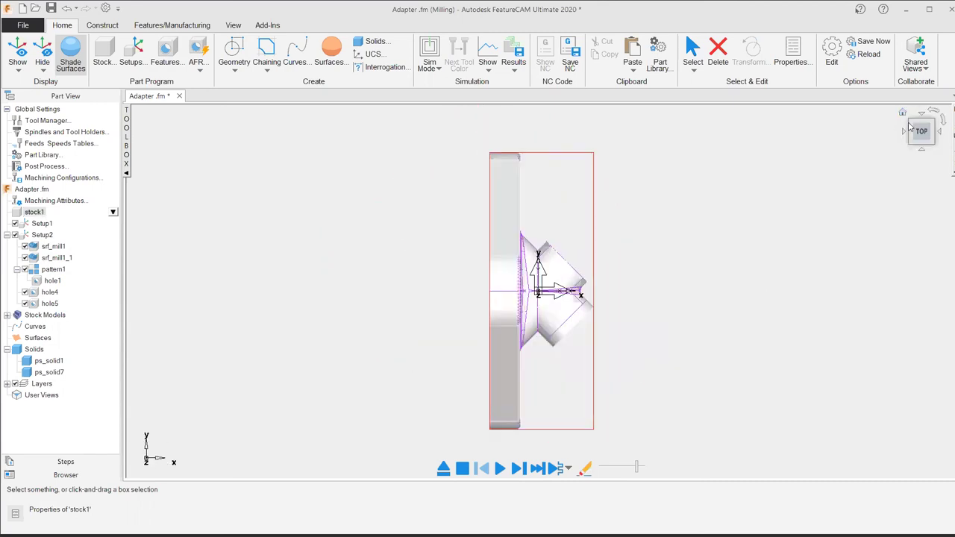
left_click(909, 127)
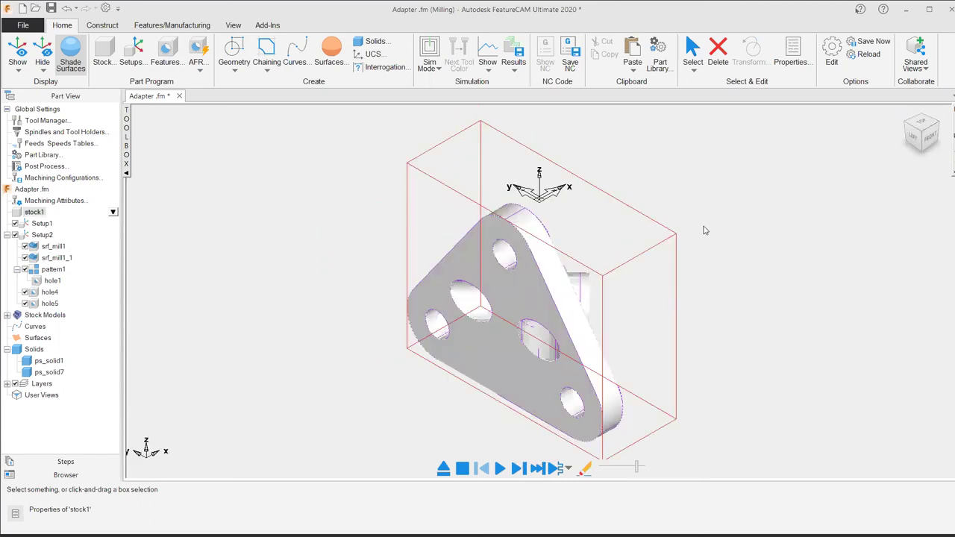
Step: Switch to the slide presentation and advance from the Objectives slide to the closing contact slide
key("alt+Tab")
key("alt+Tab")
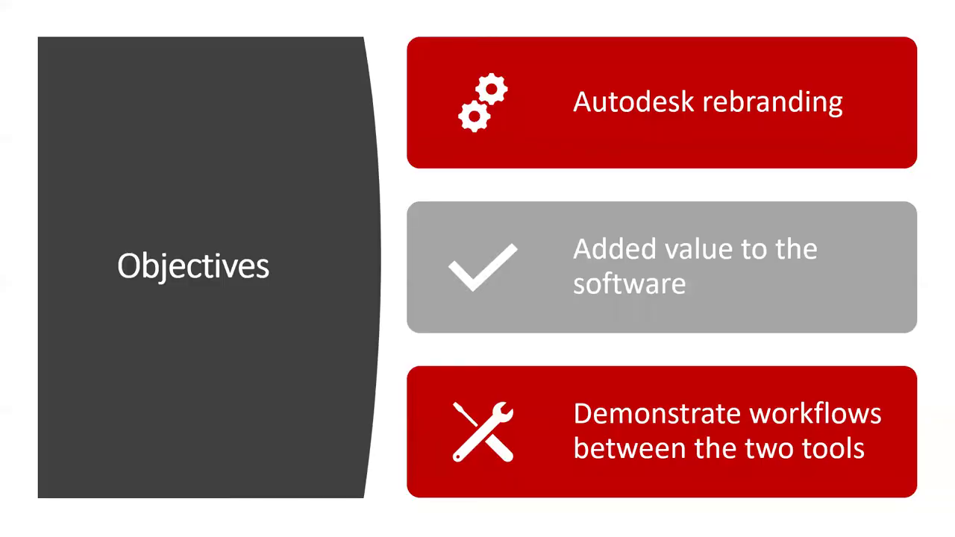
key("Right")
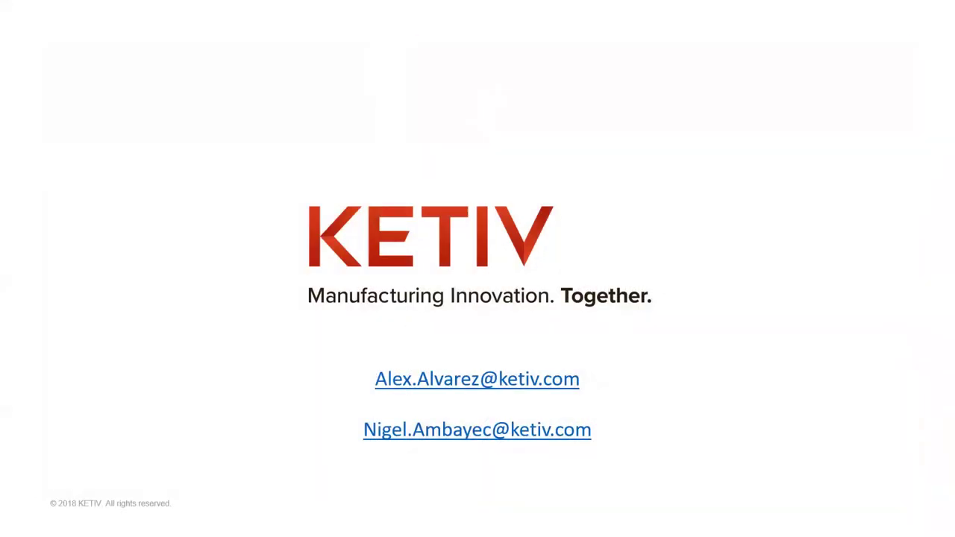